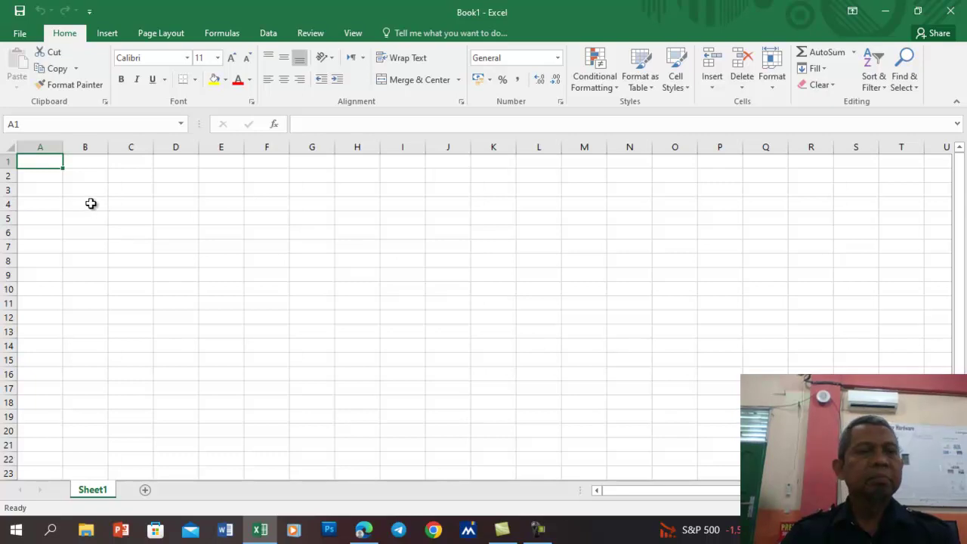
Step: Set every cell on the worksheet to Times New Roman, size 12
click(9, 149)
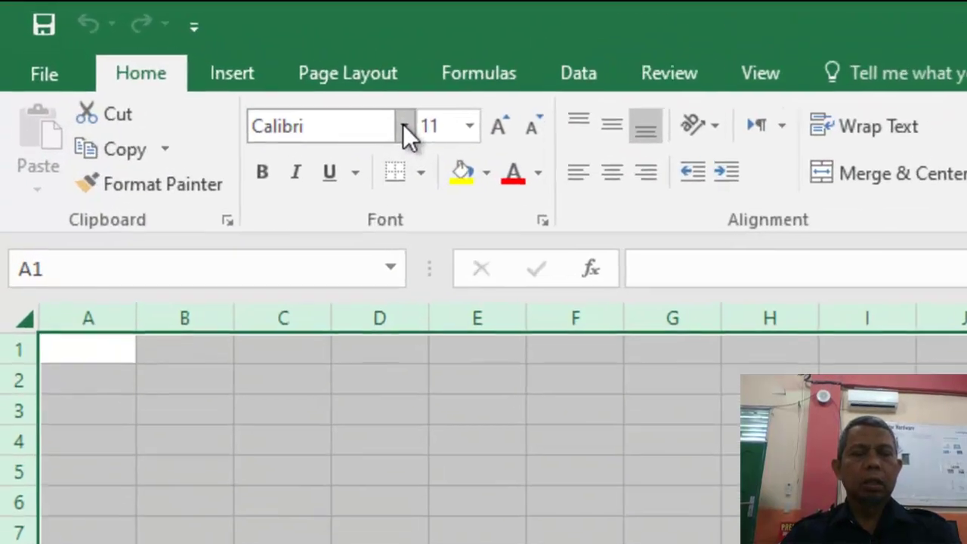
click(408, 126)
text(Times New Roma)
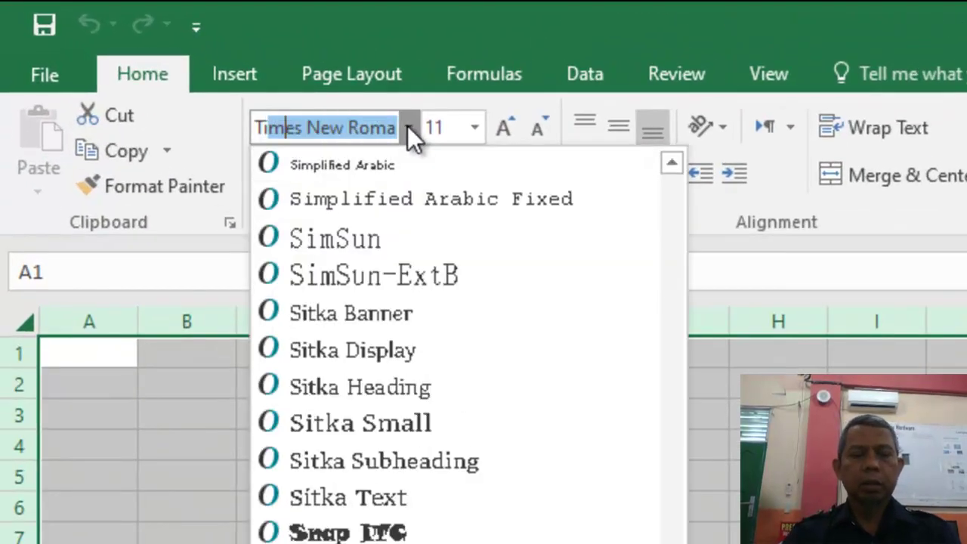
key(Tab)
text(12)
key(Return)
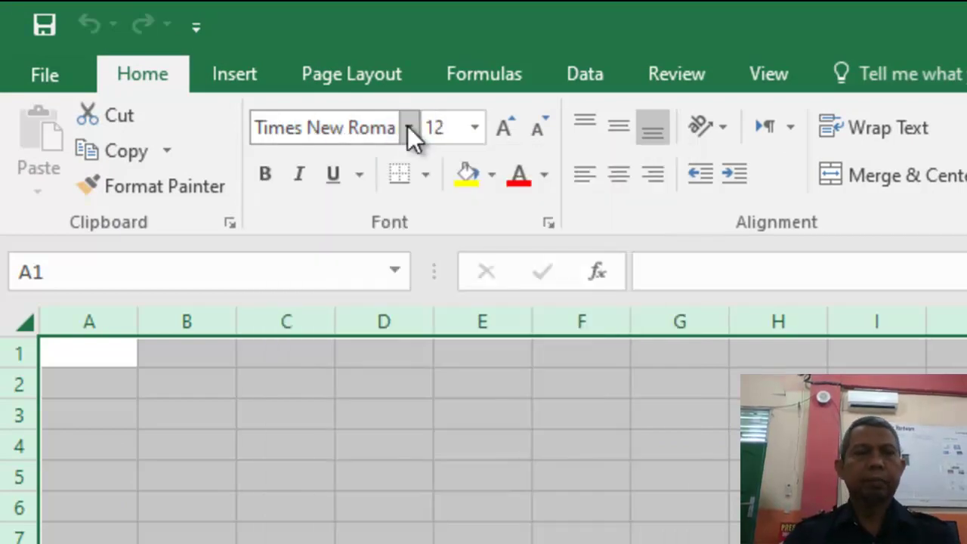
click(112, 355)
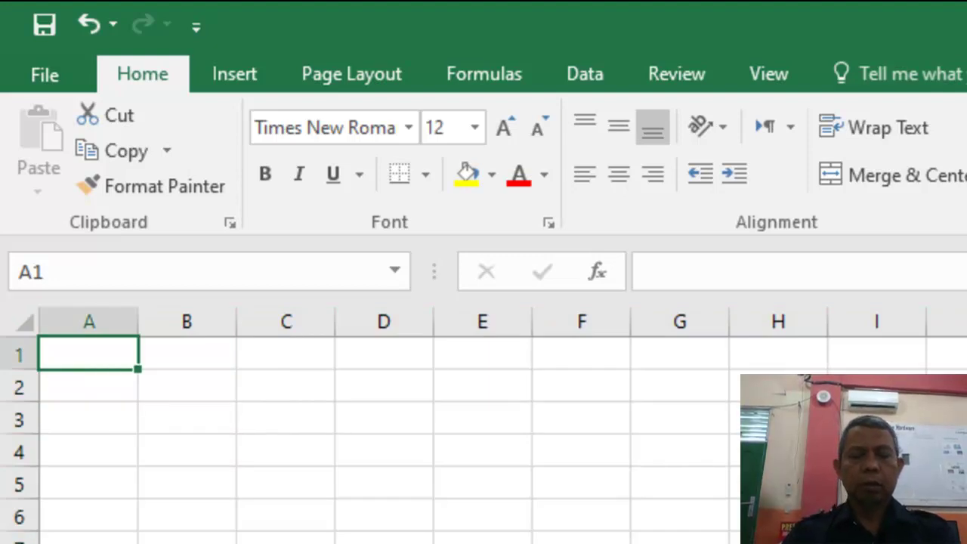
Step: Enter the title DAFTAR HARGA BARANG in cell A1
text(DAFTAR)
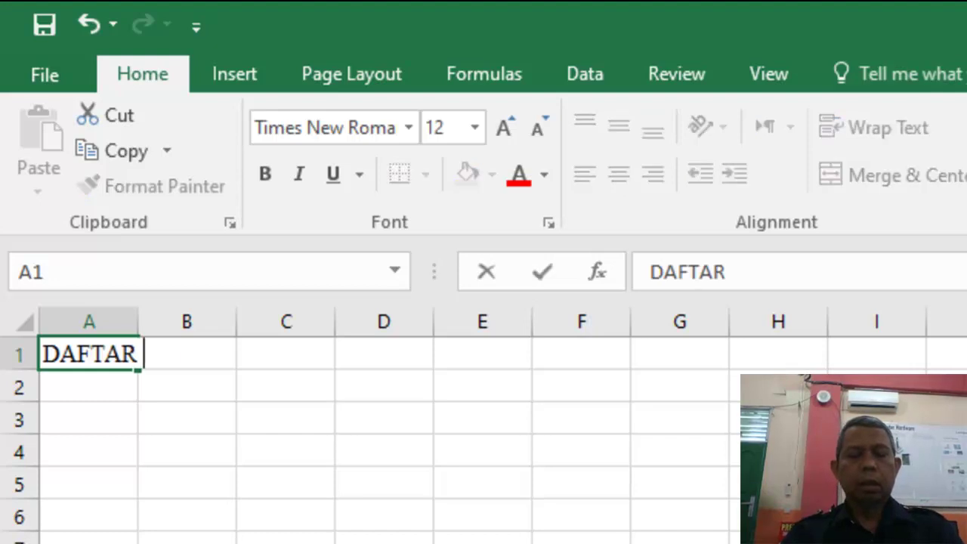
text( HARGA)
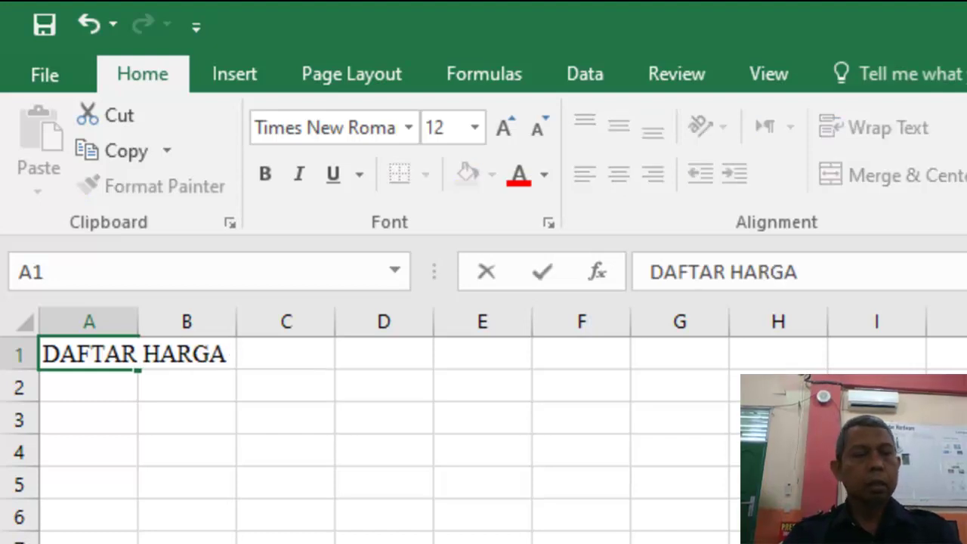
text( BARAN)
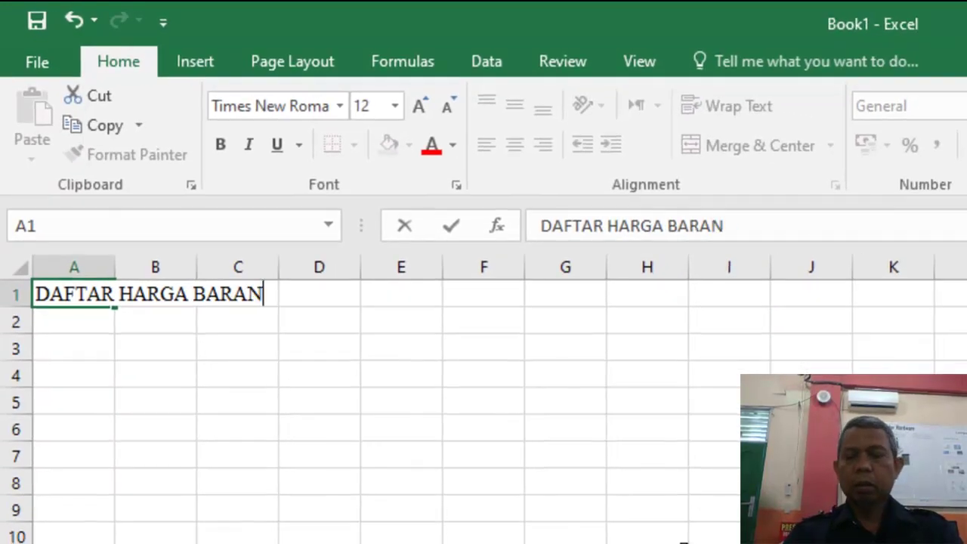
text(G)
key(ctrl+Return)
key(Return)
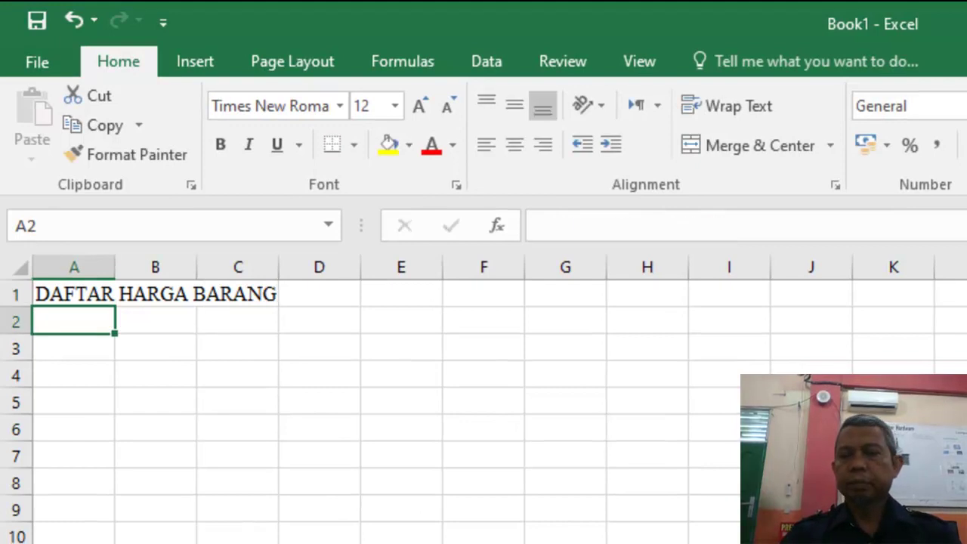
scroll(483, 399, up, 1)
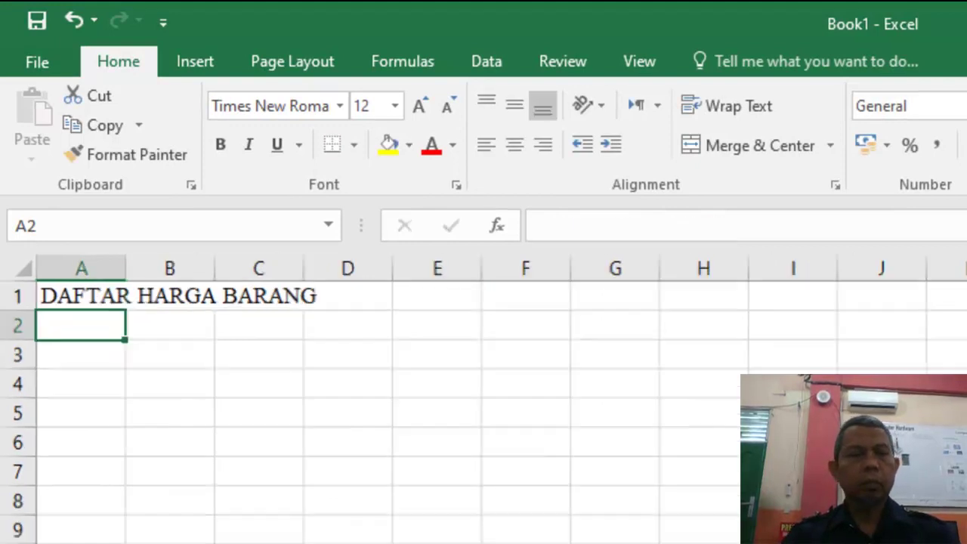
scroll(484, 399, up, 1)
scroll(483, 399, up, 1)
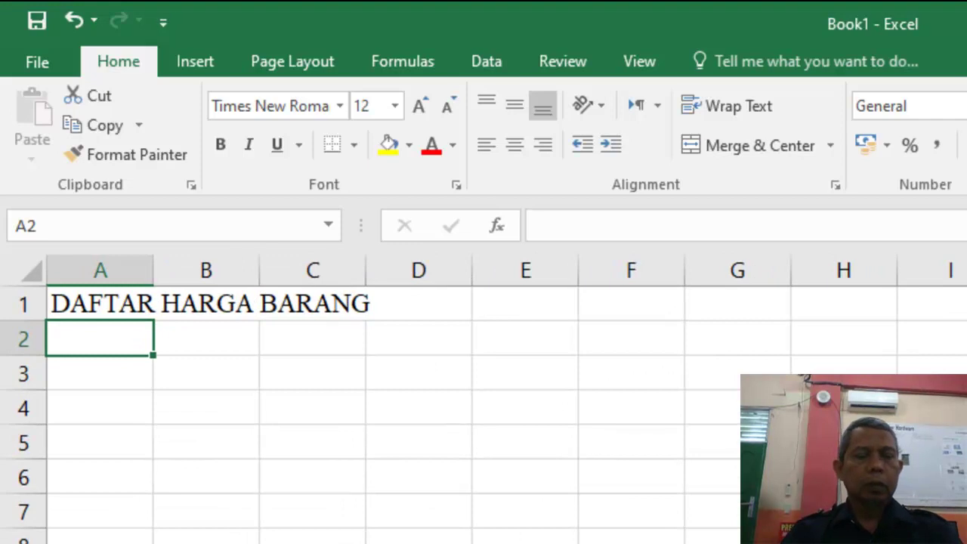
Step: Enter the labels Kode Barang, Nama Barang and Harga Satuan in A2:A4
text(Kode )
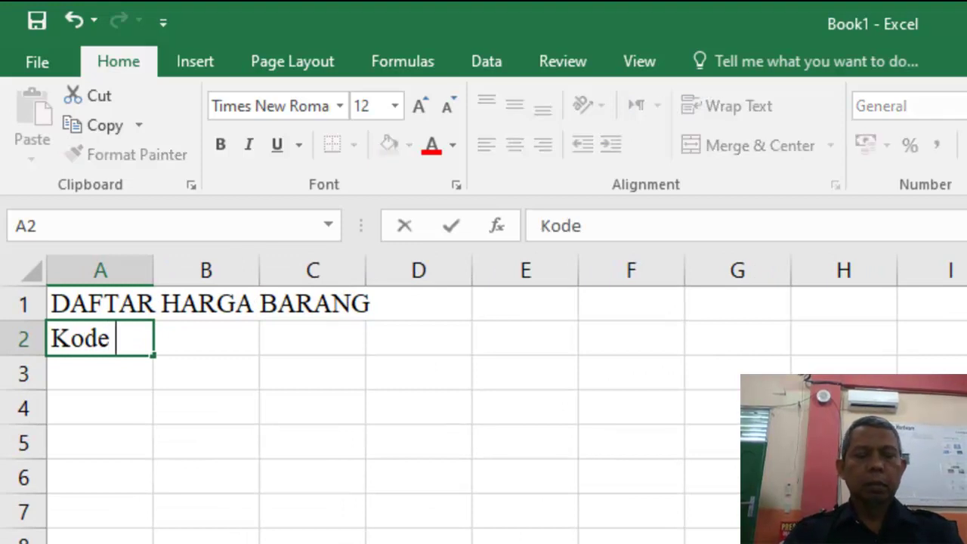
text(Barang)
key(Return)
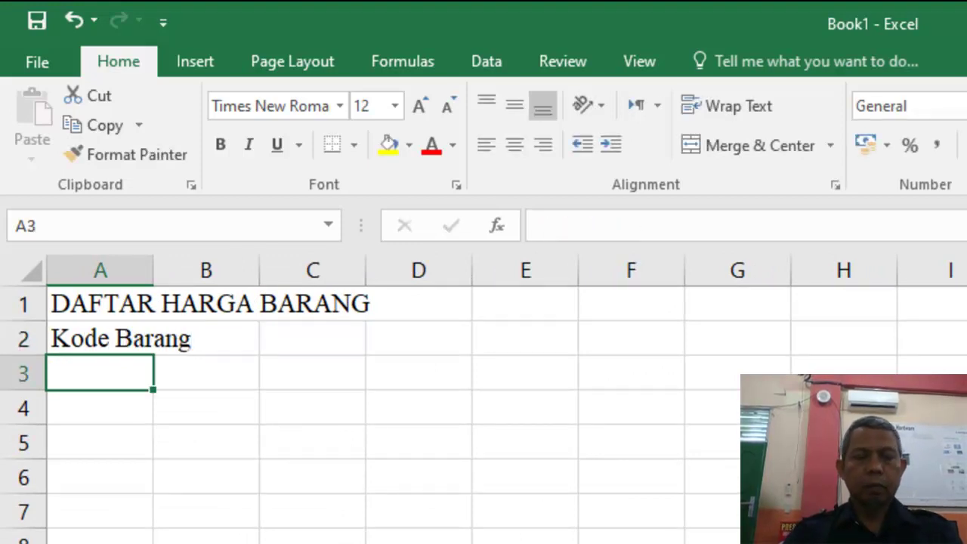
text(Nama Barang)
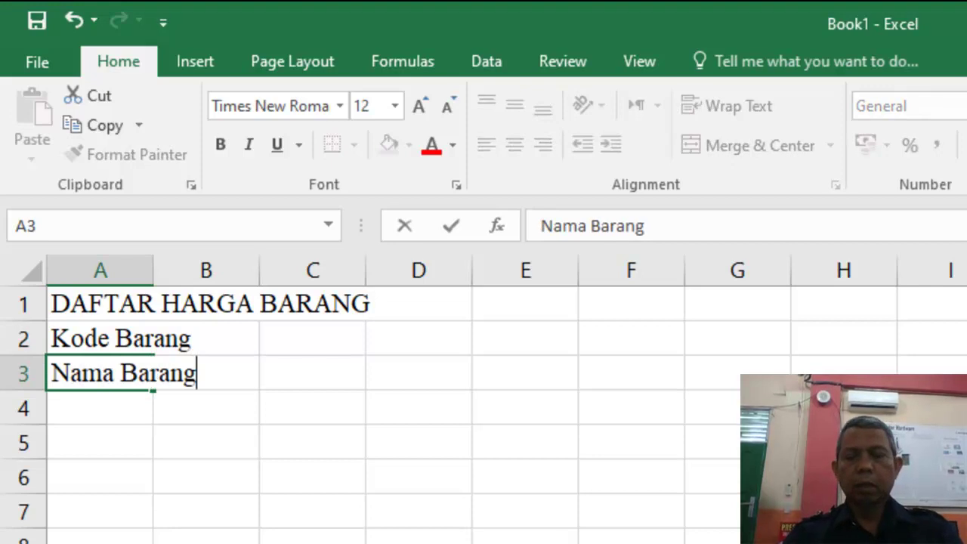
key(Return)
text(Harga)
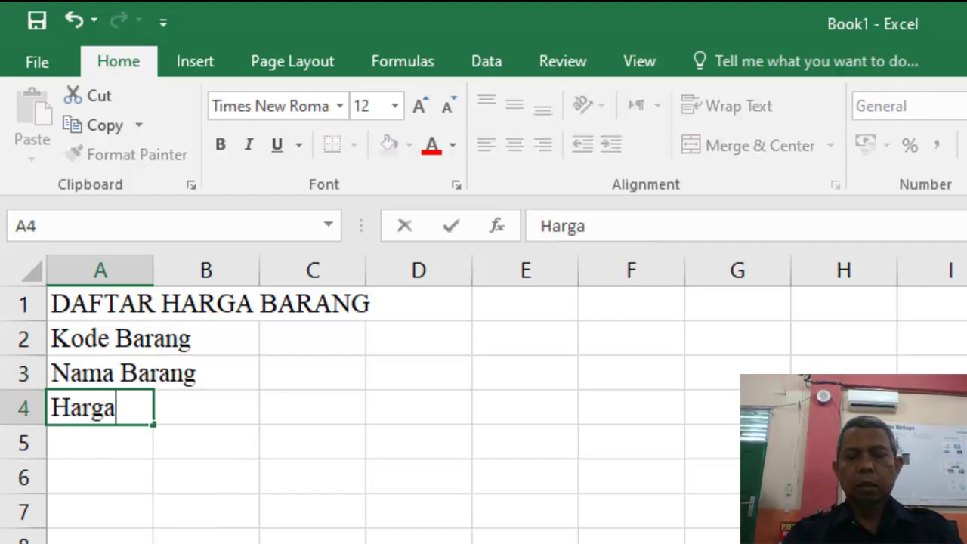
text( Satuan)
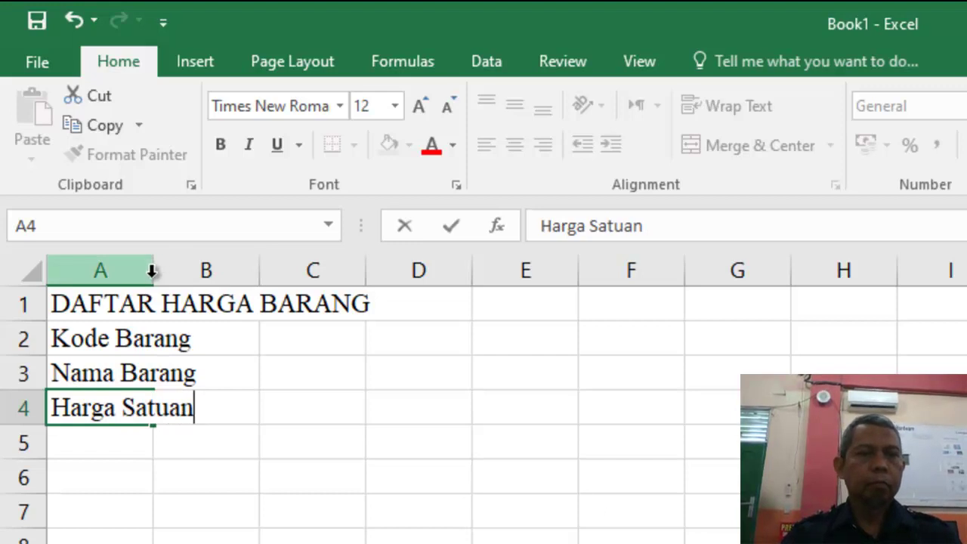
Step: Widen column A, enter sm001 in B2 and extend the series along row 2
click(278, 395)
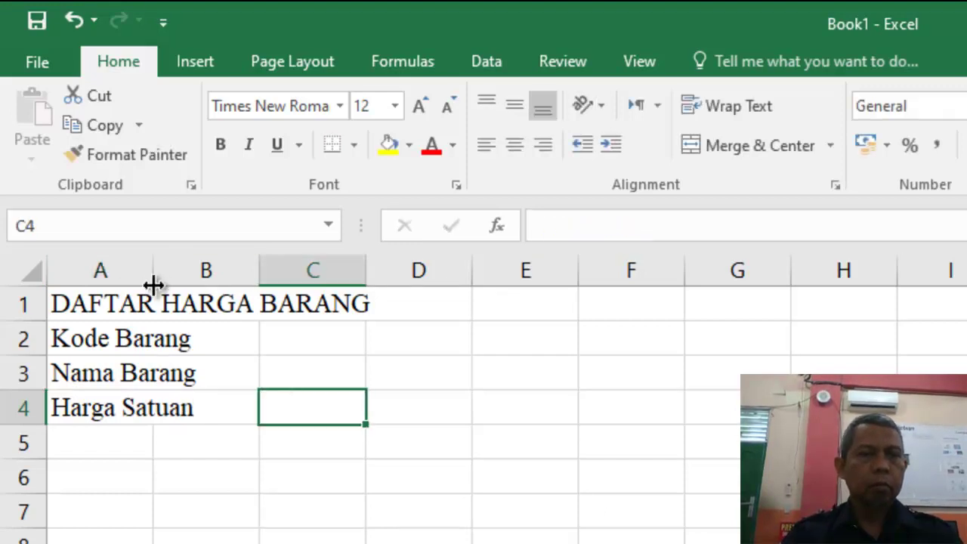
drag(152, 285, 206, 280)
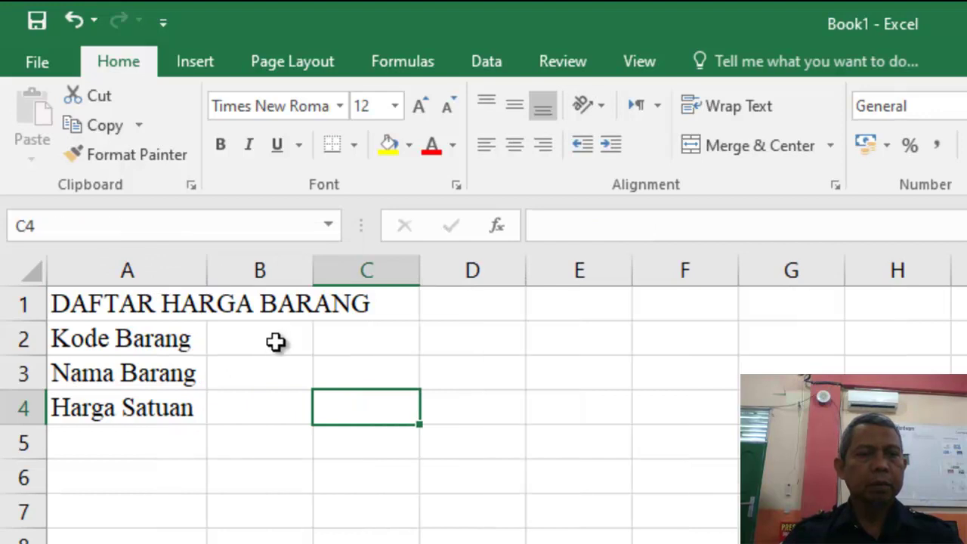
click(275, 342)
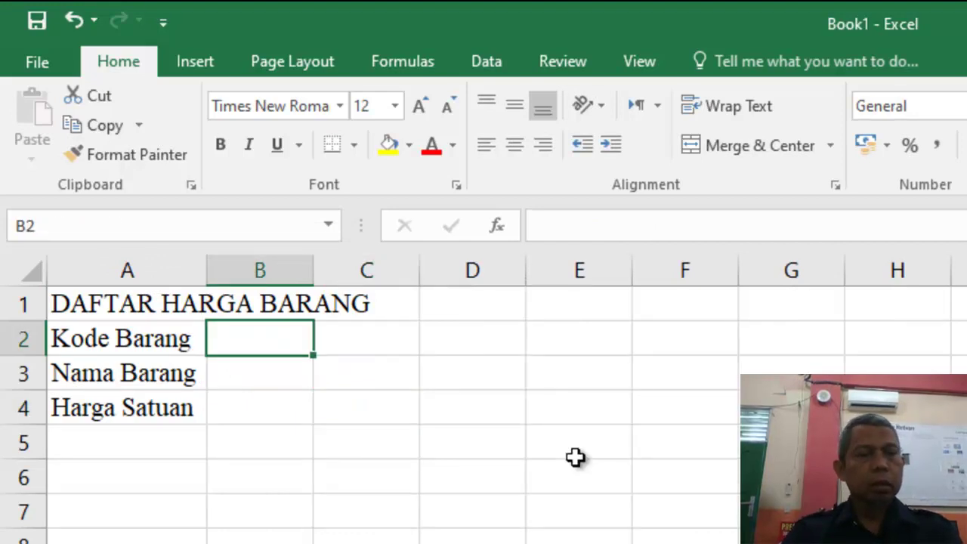
text(sm)
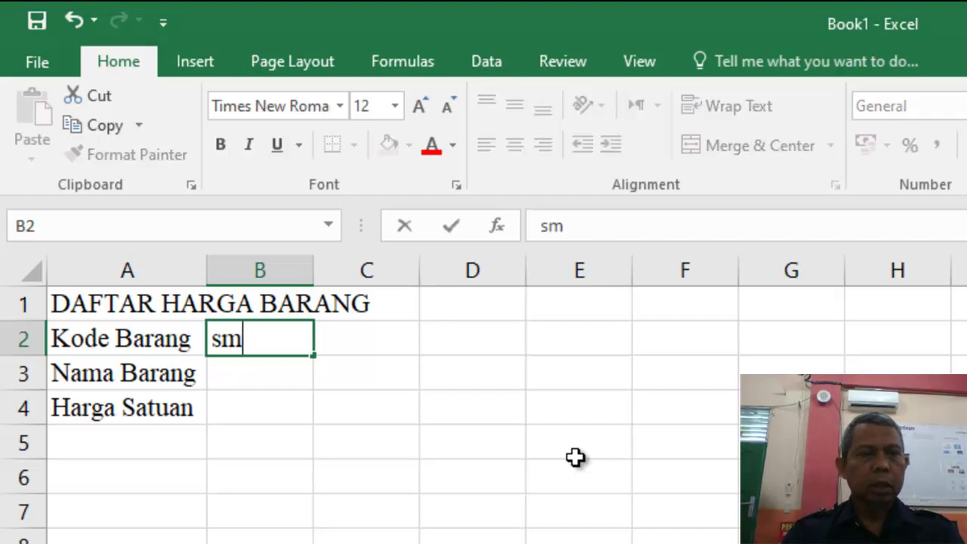
text(001)
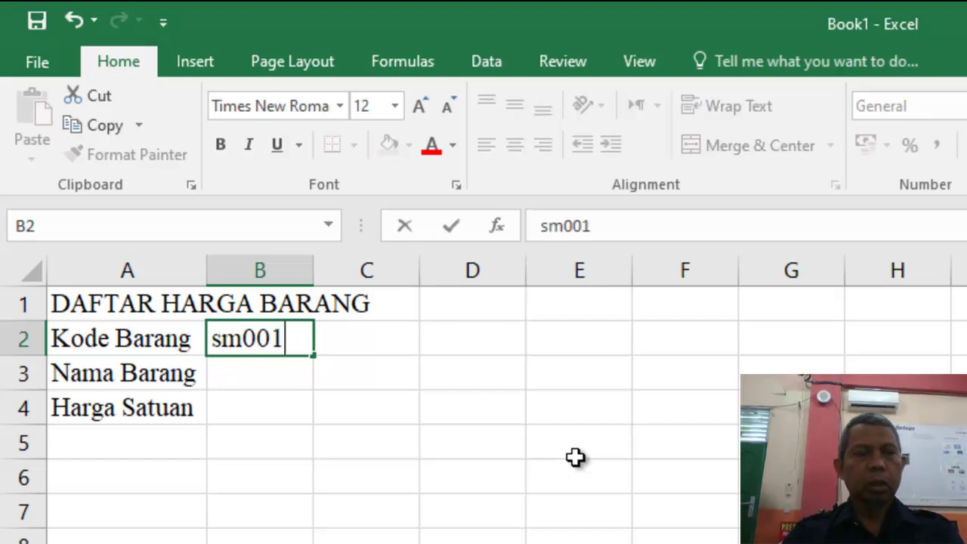
drag(316, 356, 910, 342)
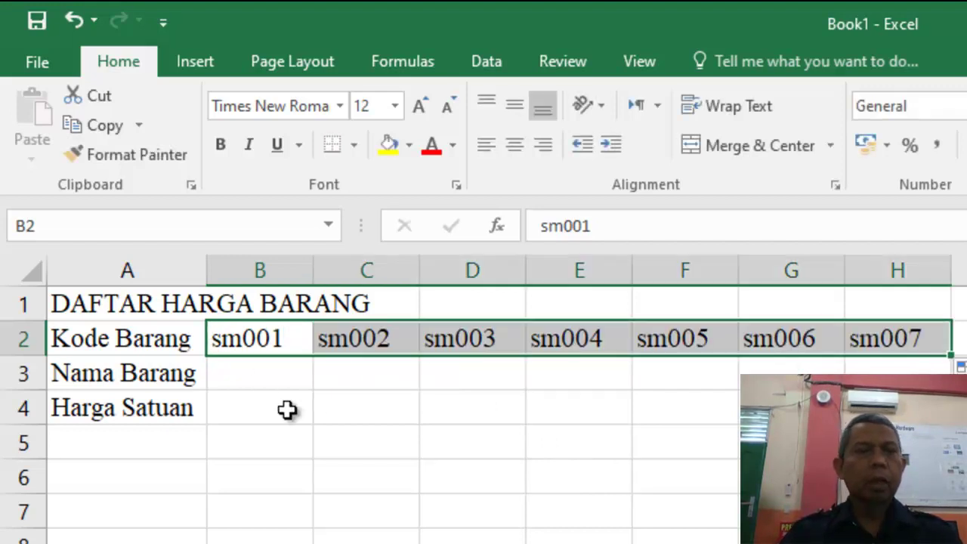
Step: Clear C2:H2 and refill the codes sm002 through sm007 from B2
click(280, 340)
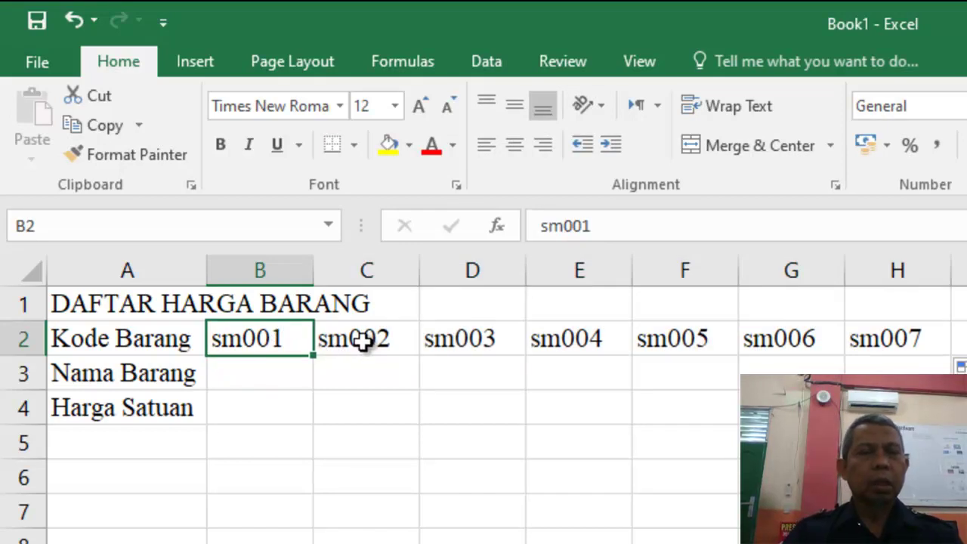
drag(339, 341, 894, 337)
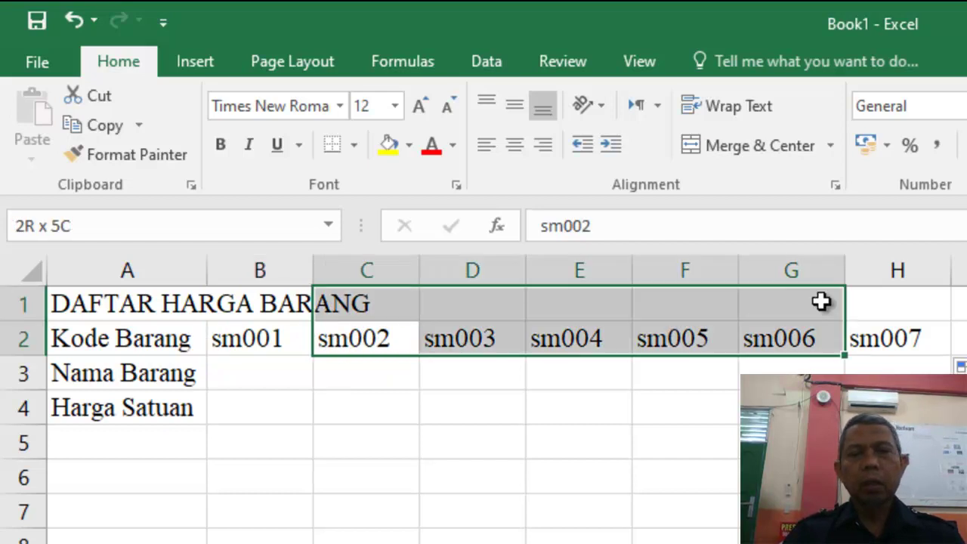
key(Delete)
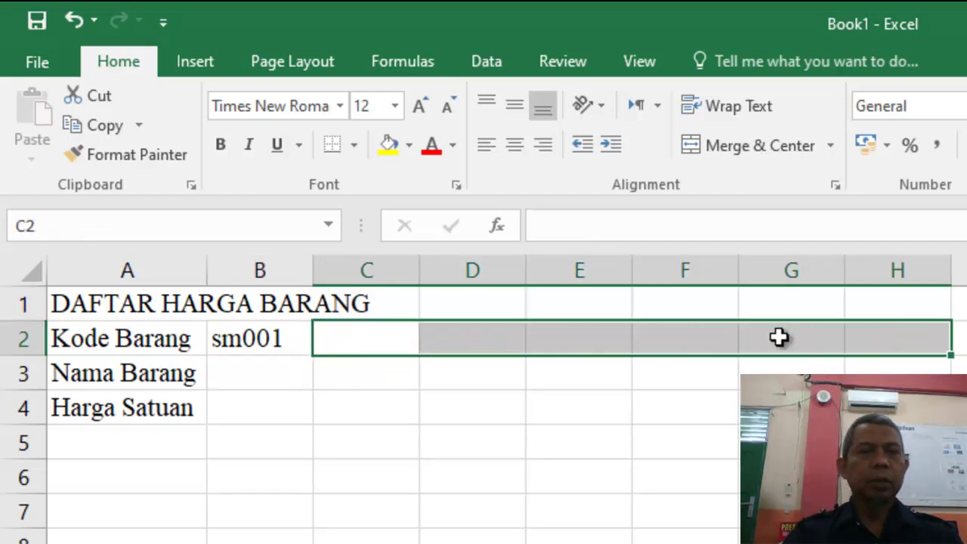
click(271, 341)
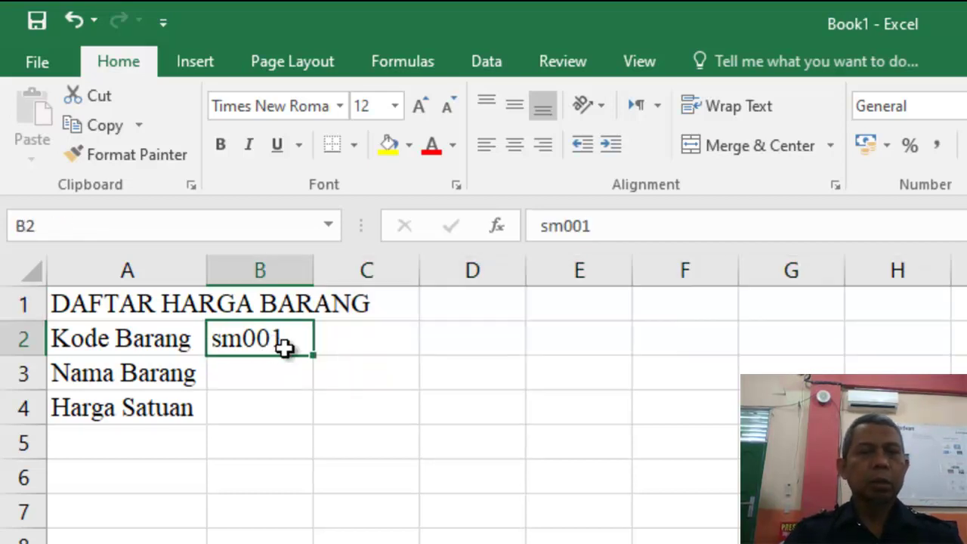
drag(316, 358, 933, 346)
click(281, 368)
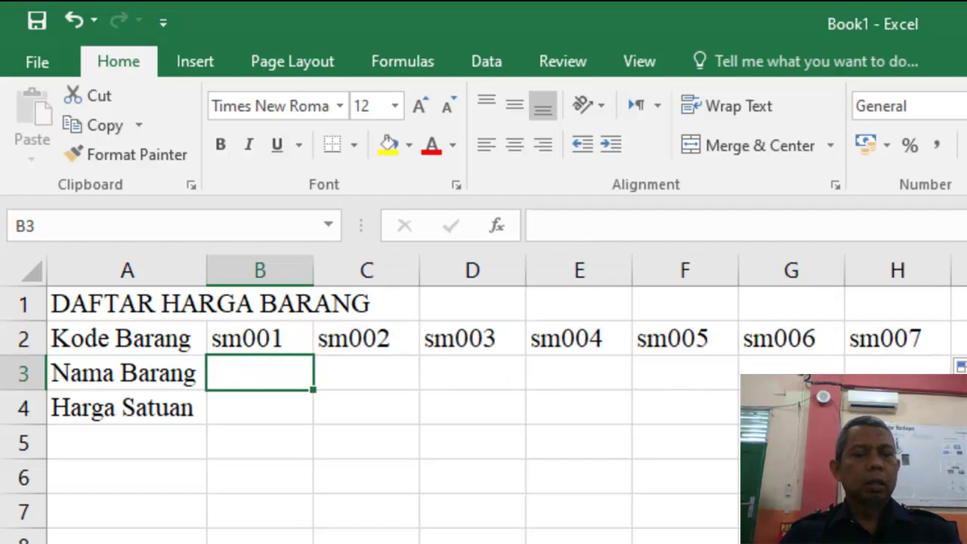
Step: Enter Beras, Minyak Goreng and Terigu in B3:D3
text(Beras)
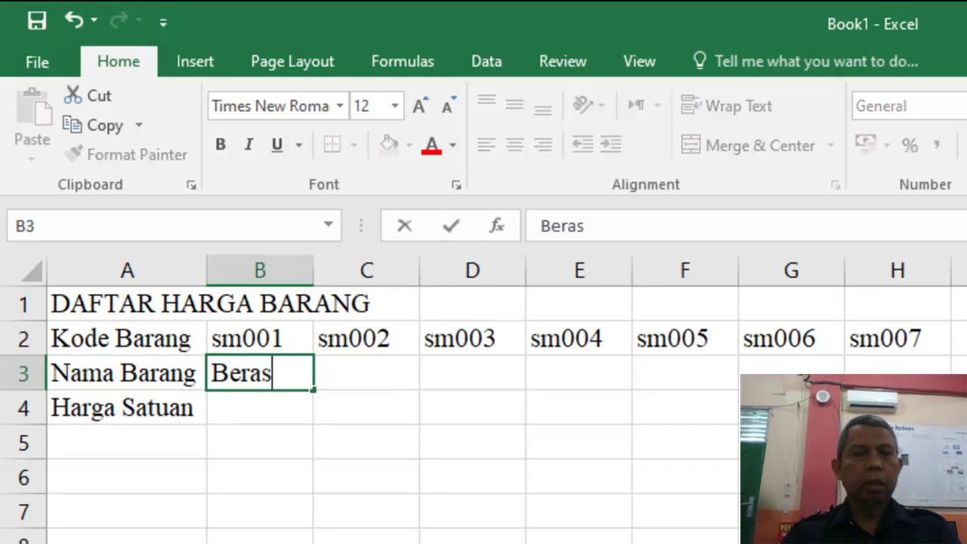
click(366, 372)
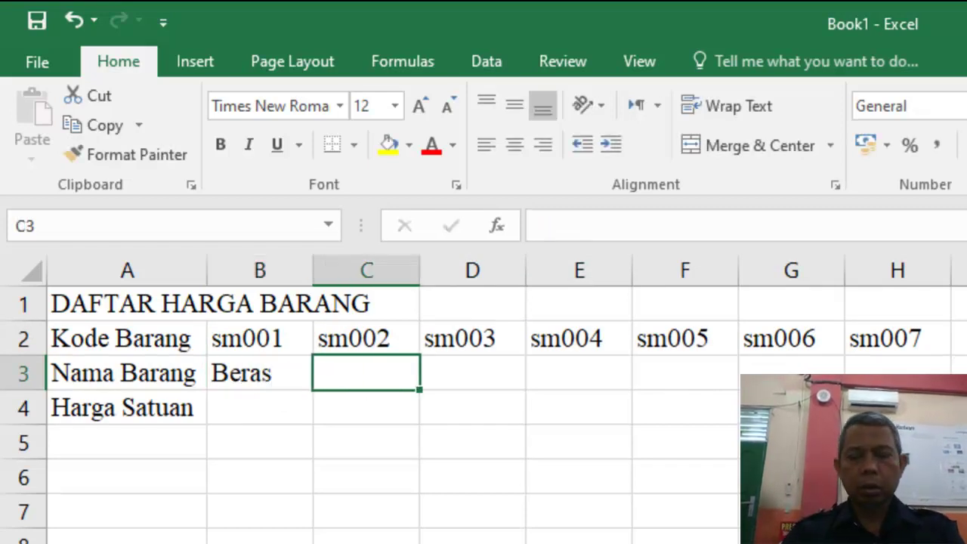
text(Minyak )
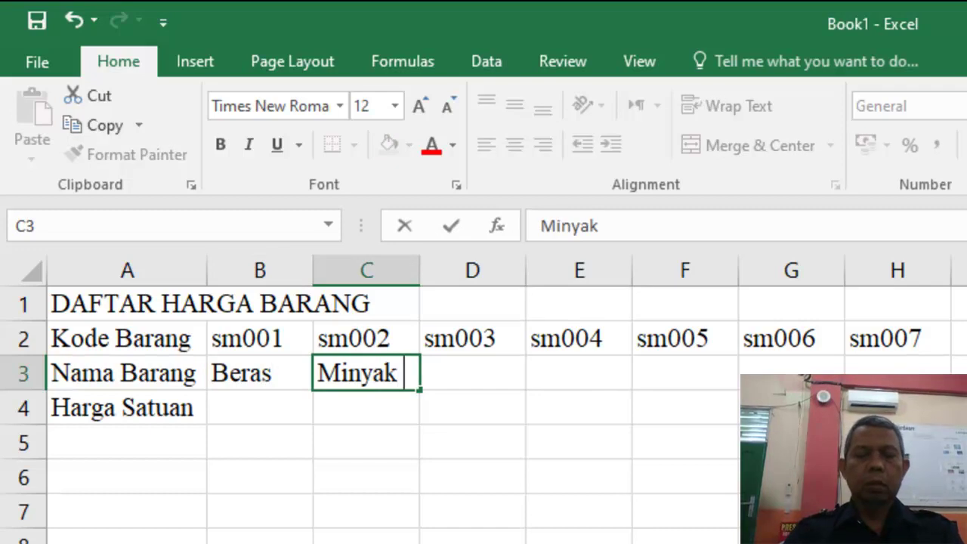
text(Goreng)
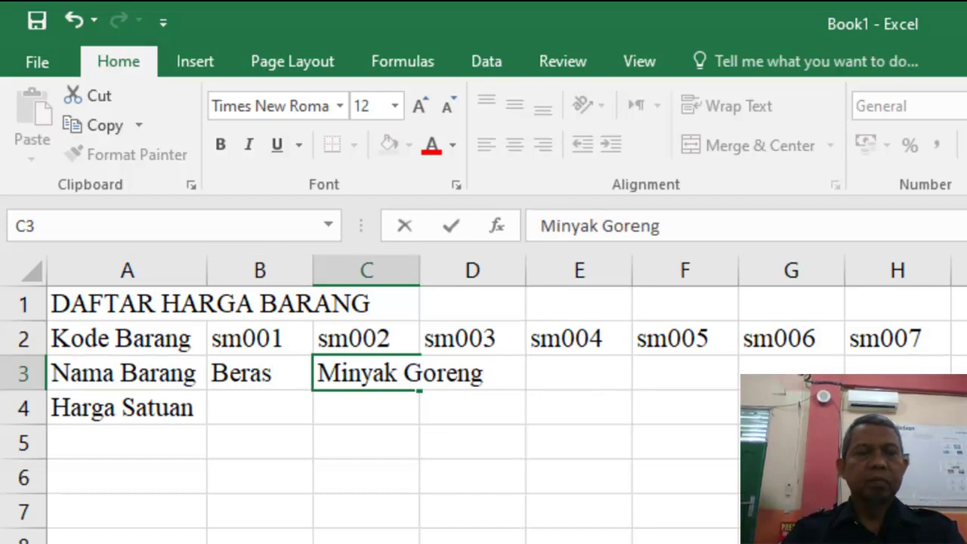
click(473, 373)
text(Teri)
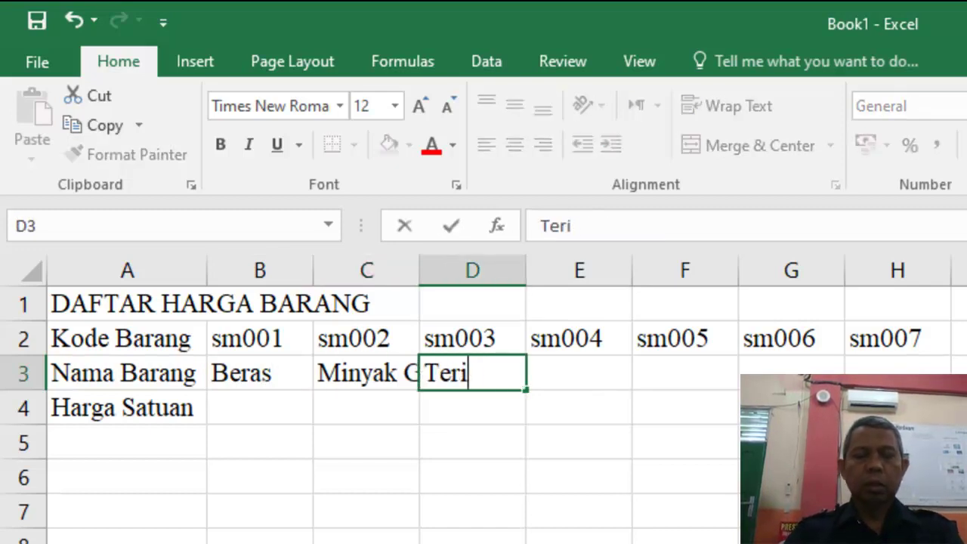
text(gu)
click(579, 372)
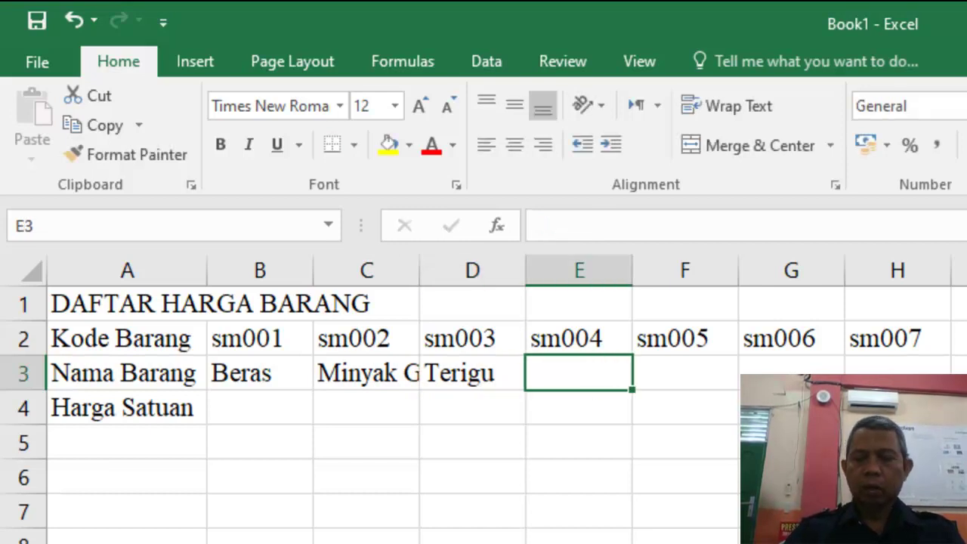
Step: Enter Telur Ayam in E3 with a capital A, and Kecap manis in F3
text(Telur a)
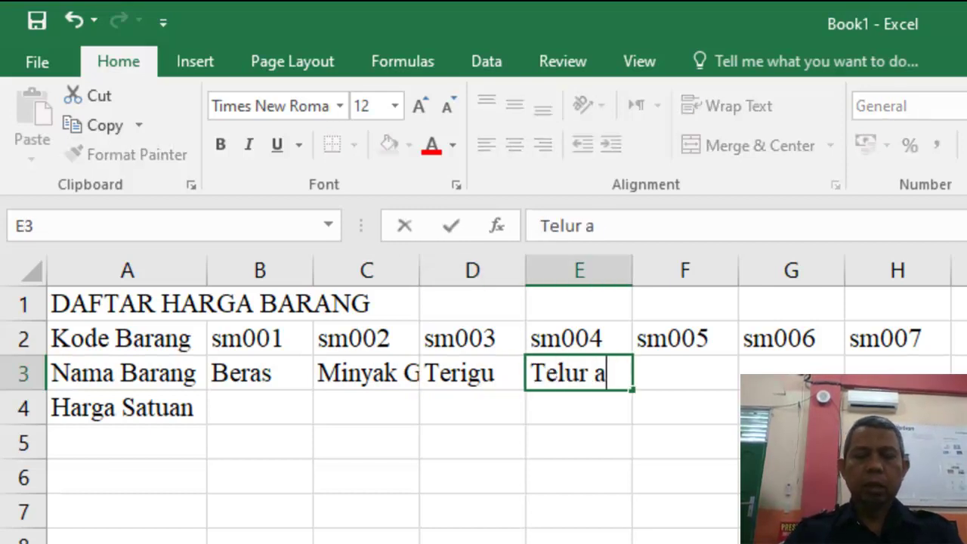
text(yam)
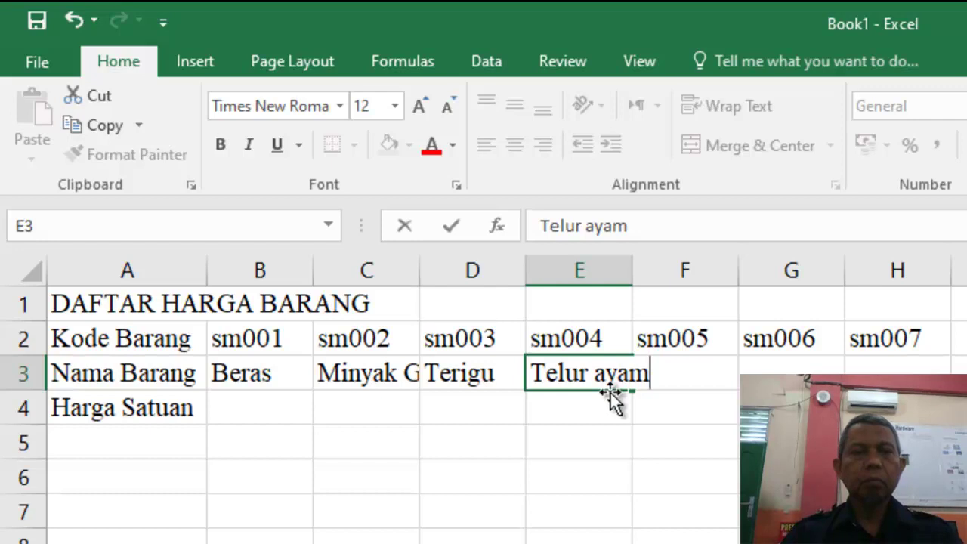
double_click(607, 374)
click(605, 374)
key(BackSpace)
text(A)
key(Tab)
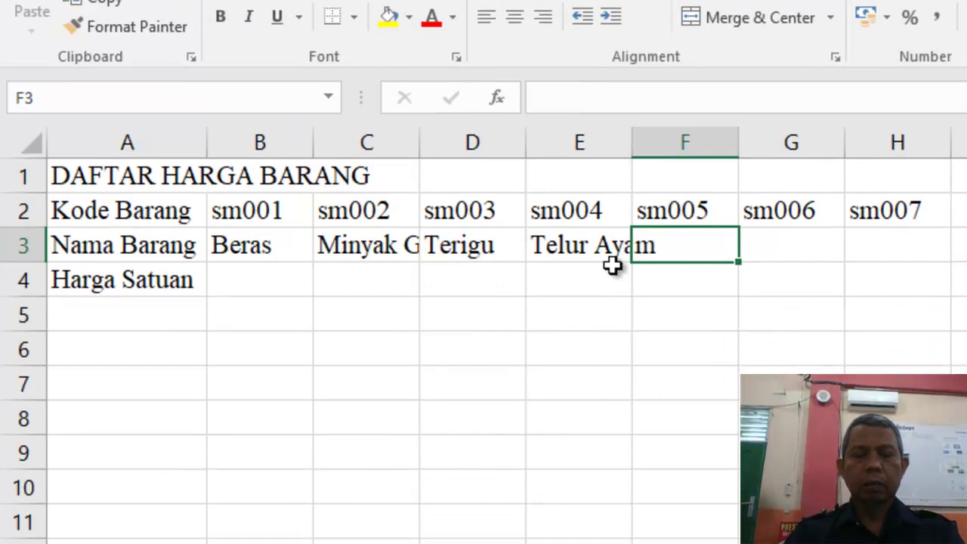
text(Kecap manis)
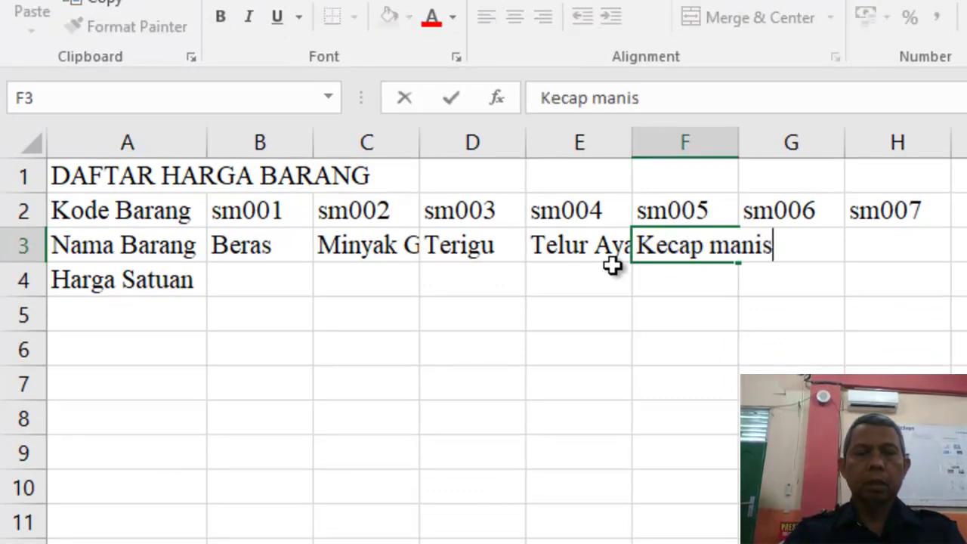
key(Tab)
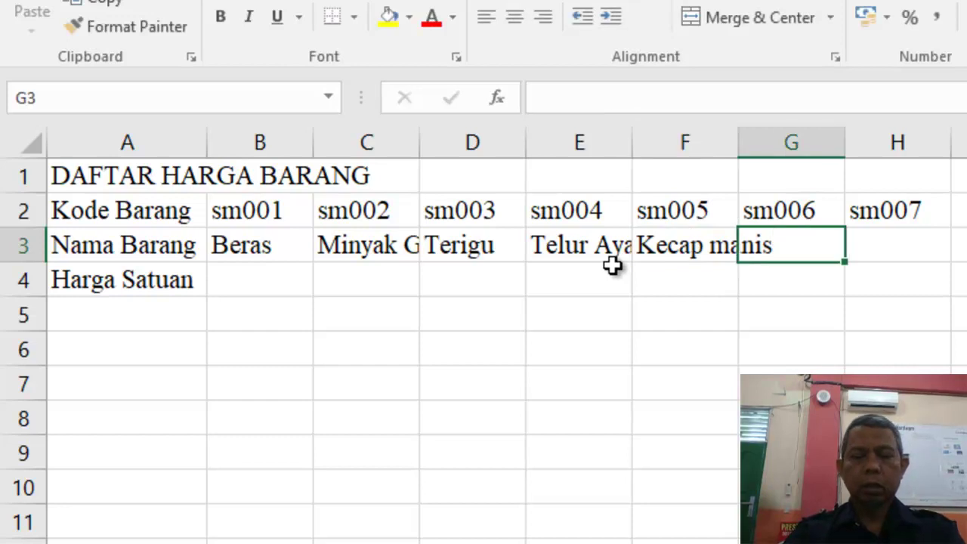
Step: Enter Saos Sambal in G3, capitalise Kecap Manis, and type Gula Pasir in H3
text(Sa)
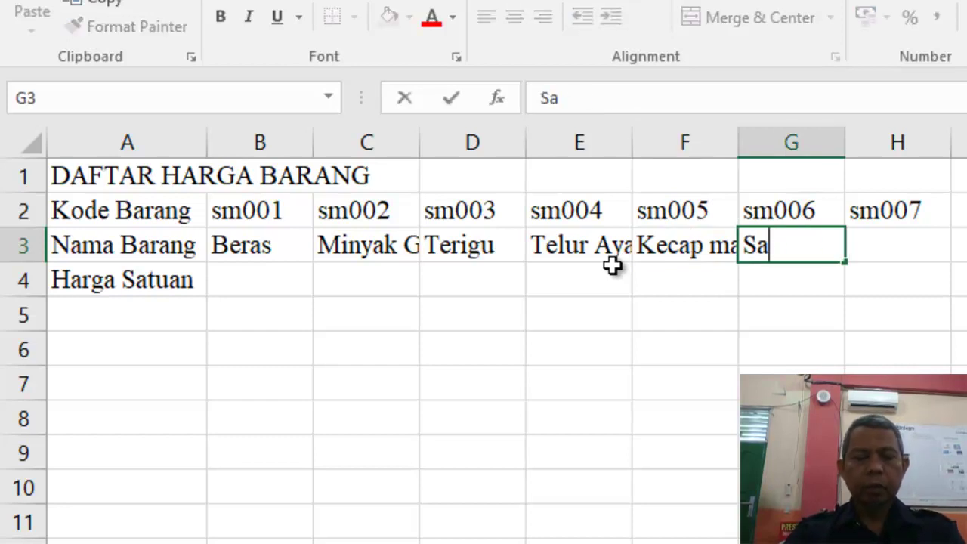
text(os Sambla)
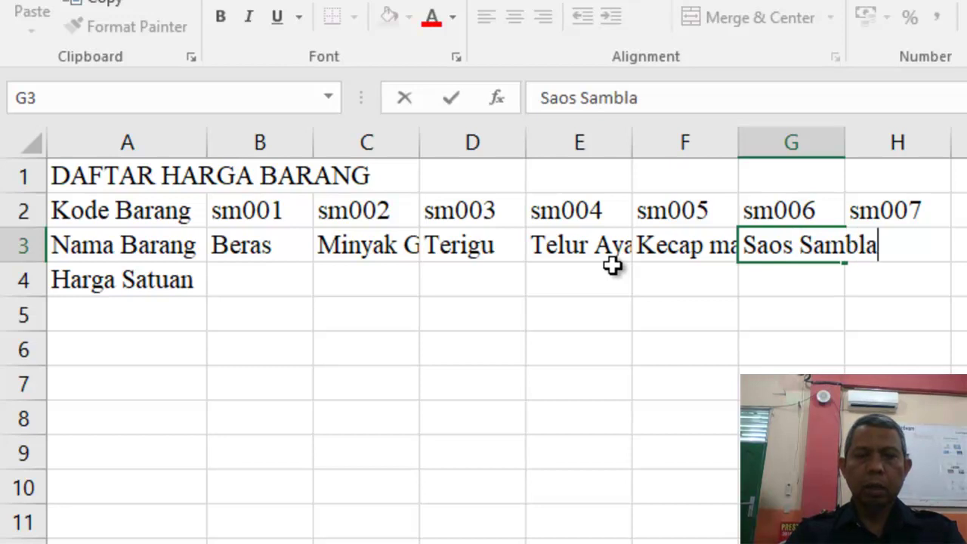
double_click(703, 252)
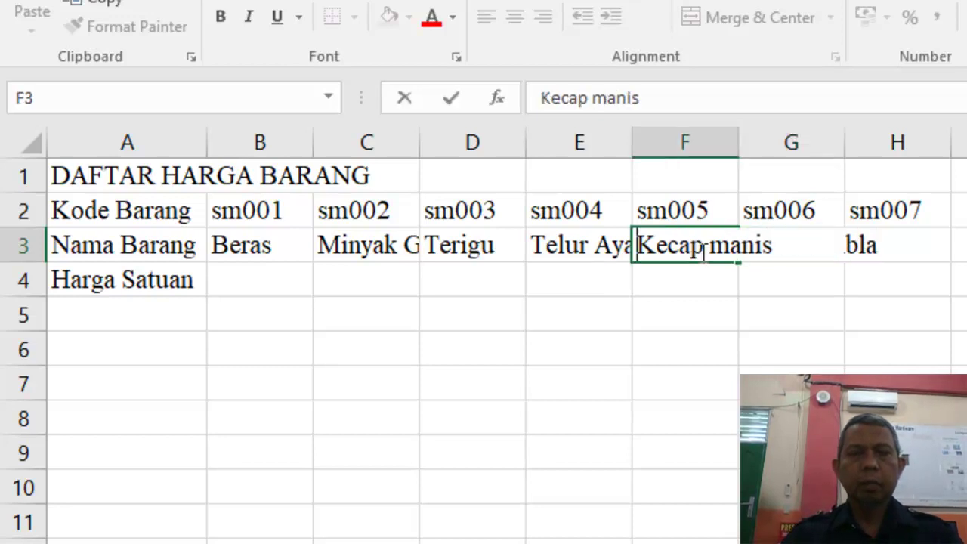
key(Delete)
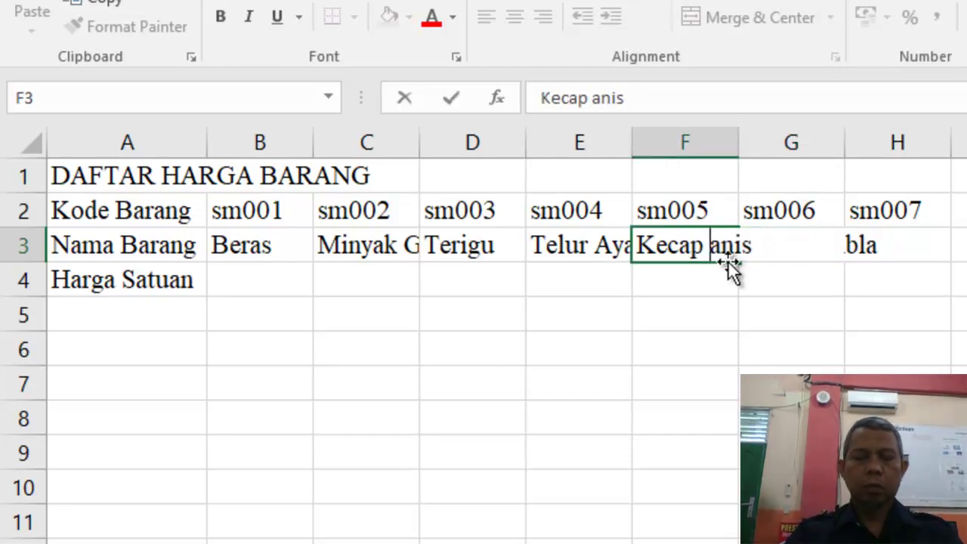
text(M)
click(929, 244)
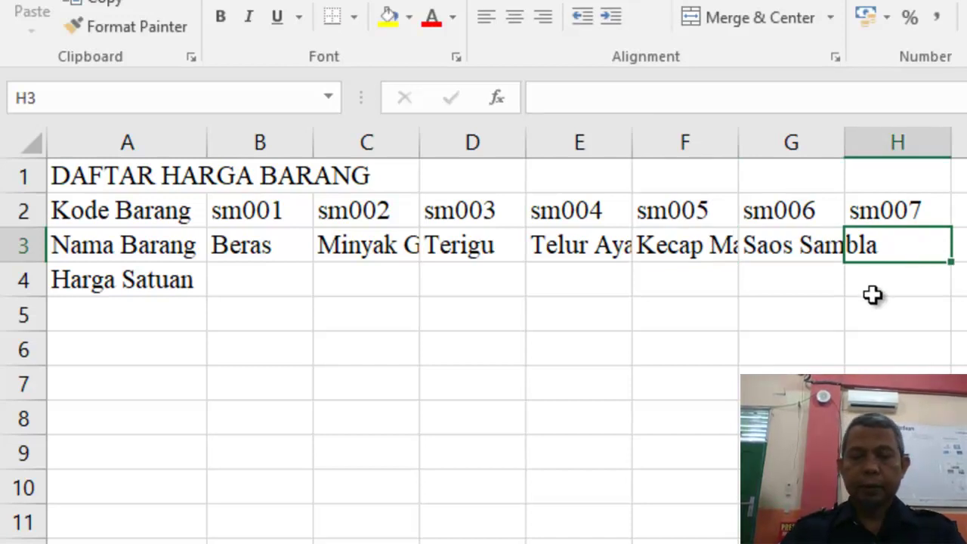
text(Gula )
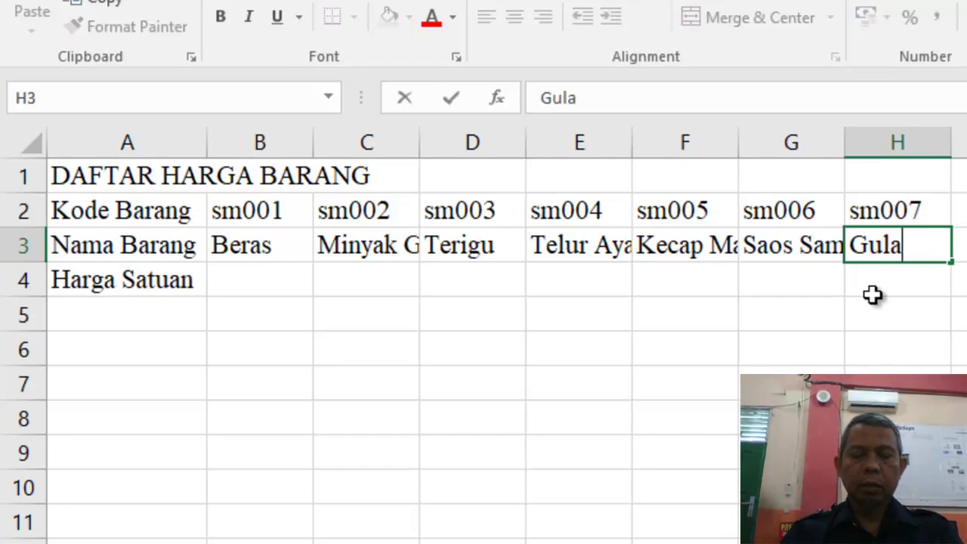
text(Pasir)
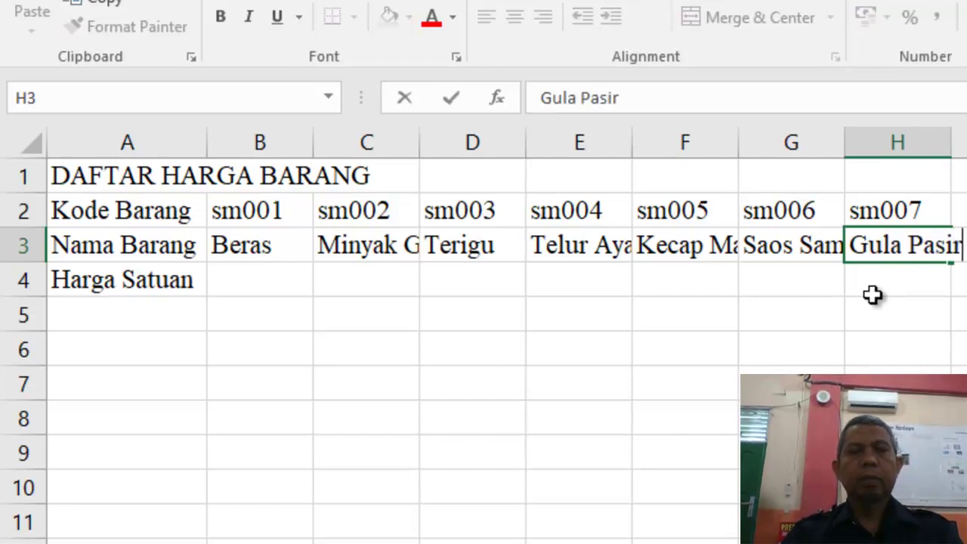
Step: Enter the prices 14000, 18000 and 12000 in B4:D4
click(290, 281)
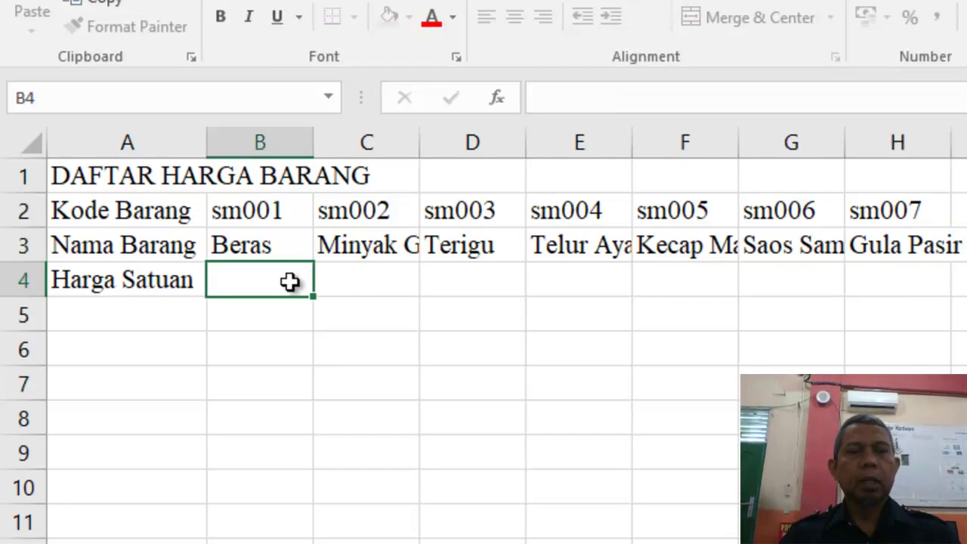
text(14)
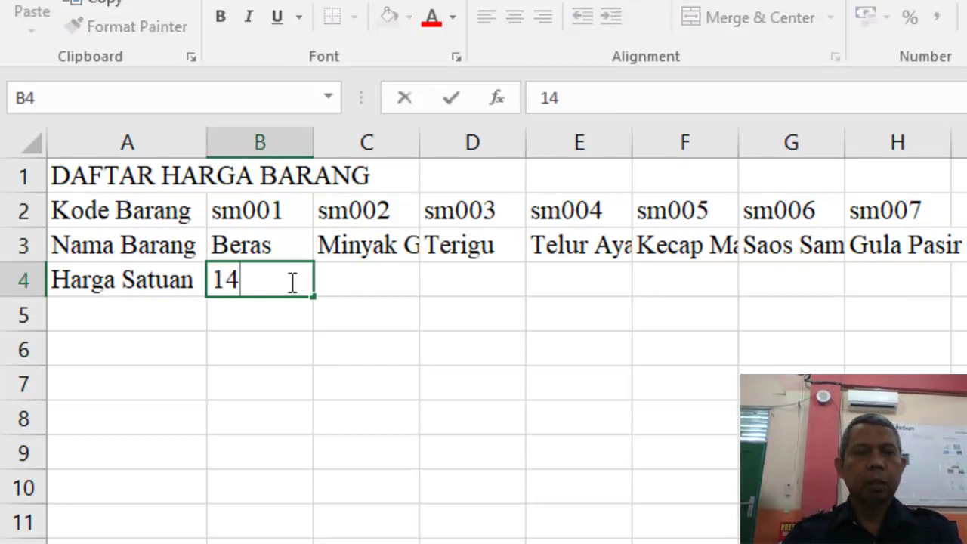
text(000)
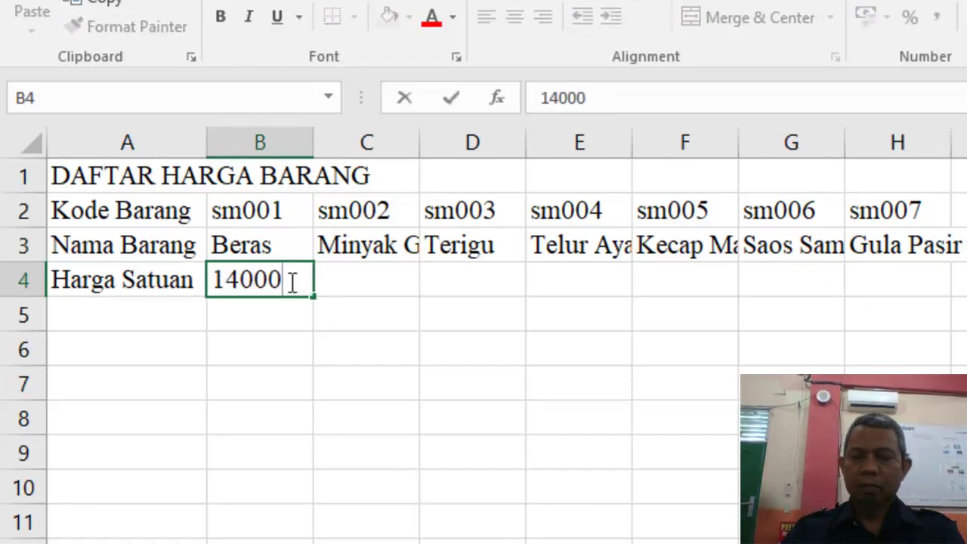
key(Tab)
text(18)
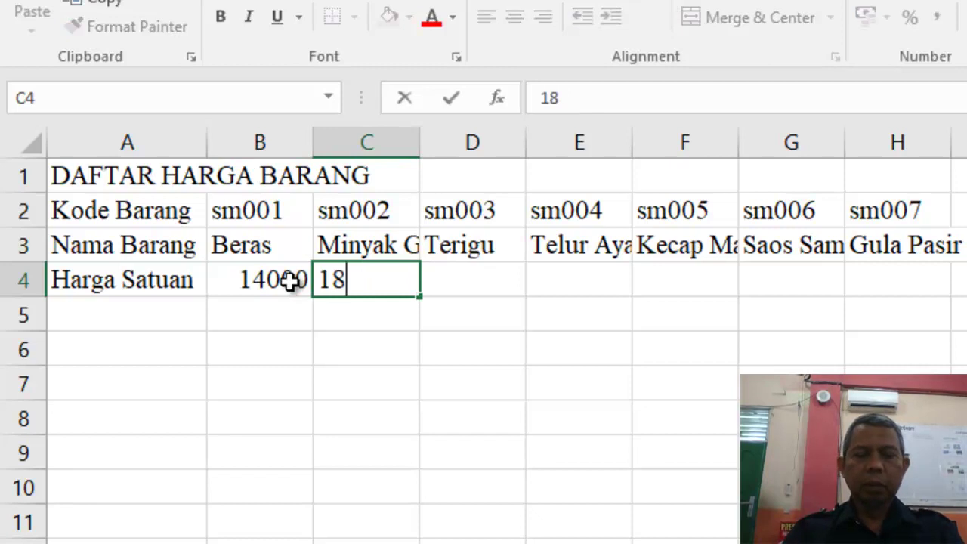
text(000)
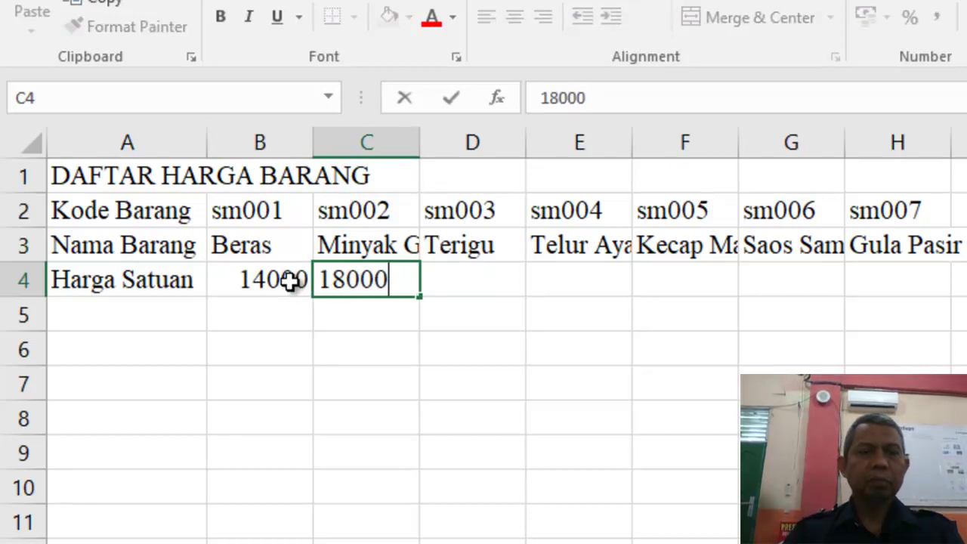
key(Tab)
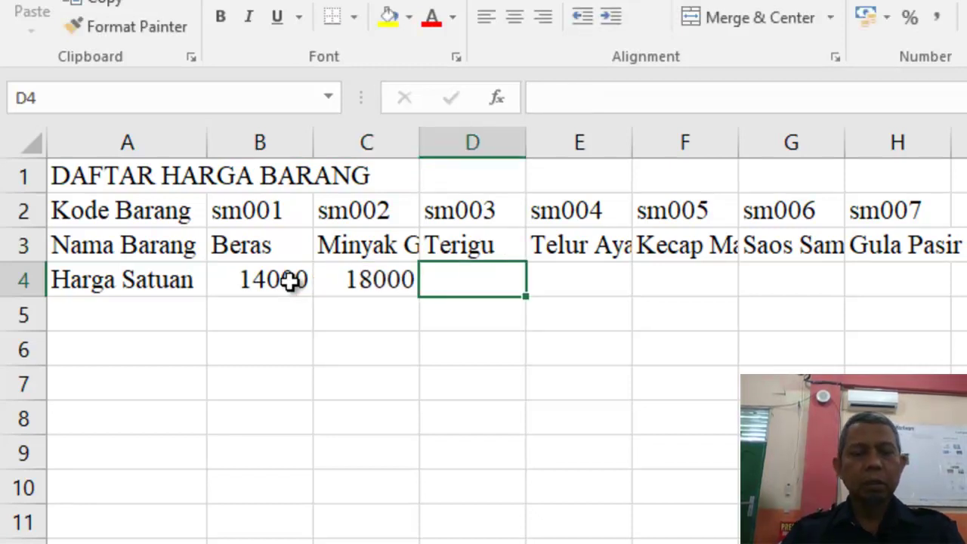
text(12000)
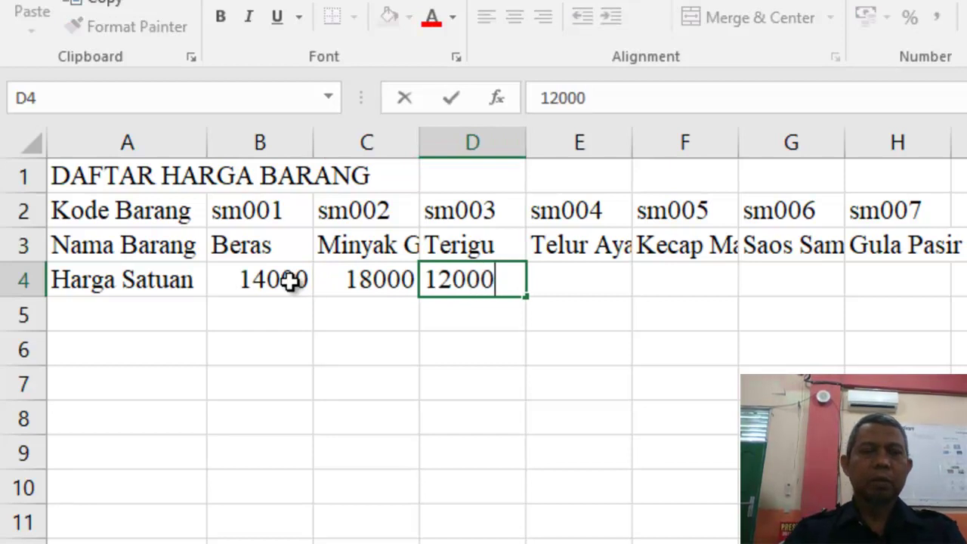
key(Tab)
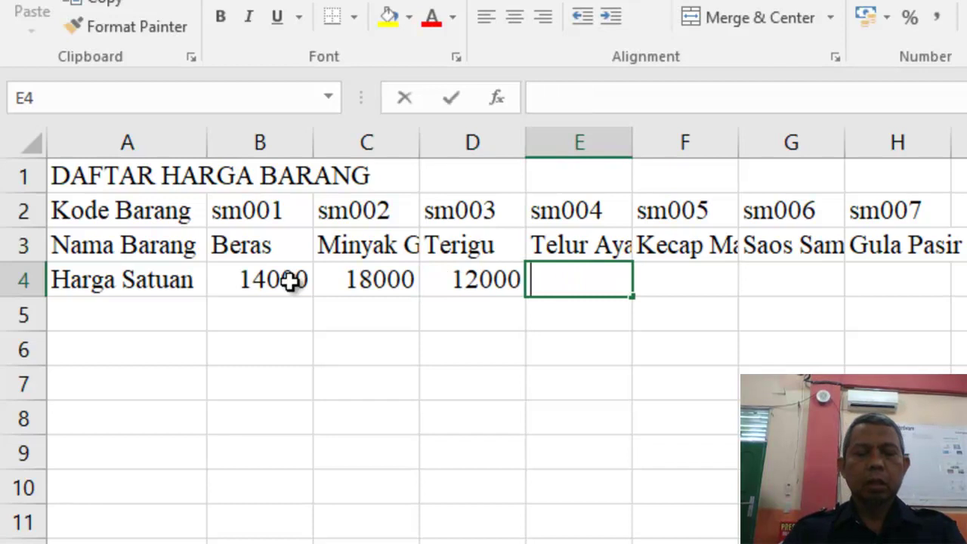
Step: Enter the prices 1800, 5000, 6000 and 15000 in E4:H4
text(1800)
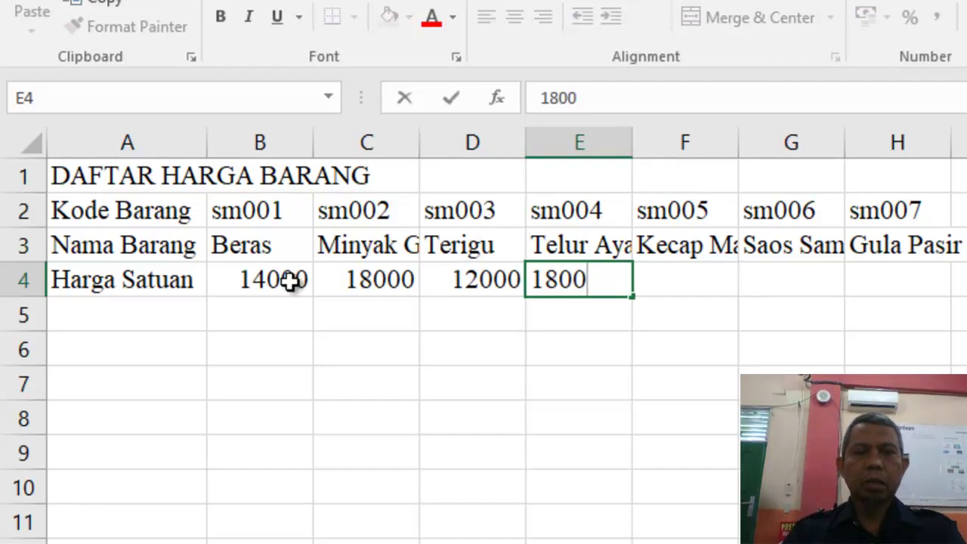
key(Tab)
text(5)
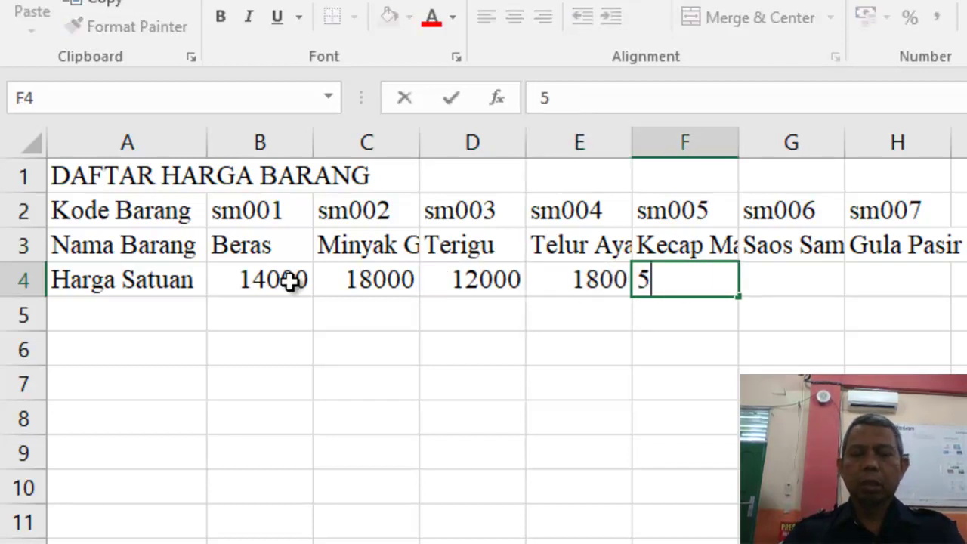
text(000)
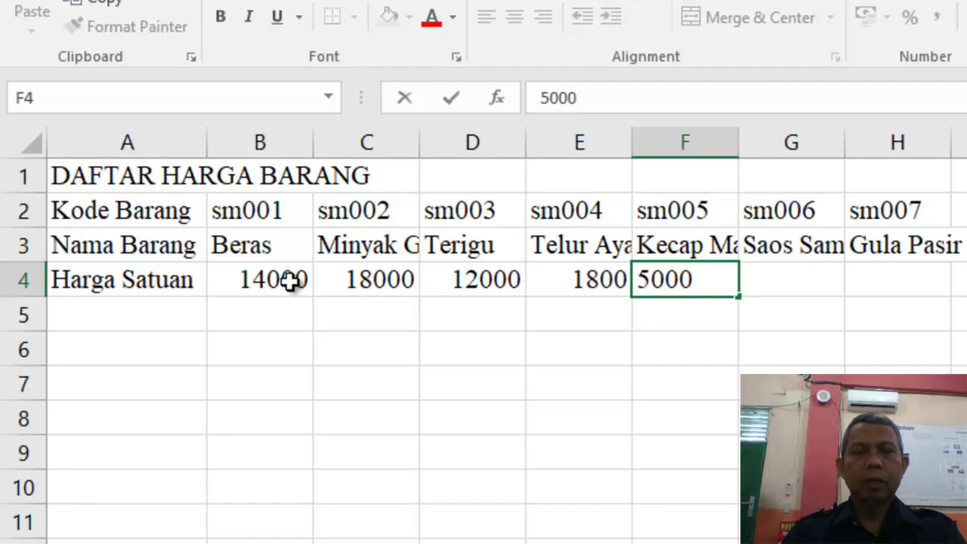
key(Tab)
text(600)
key(Tab)
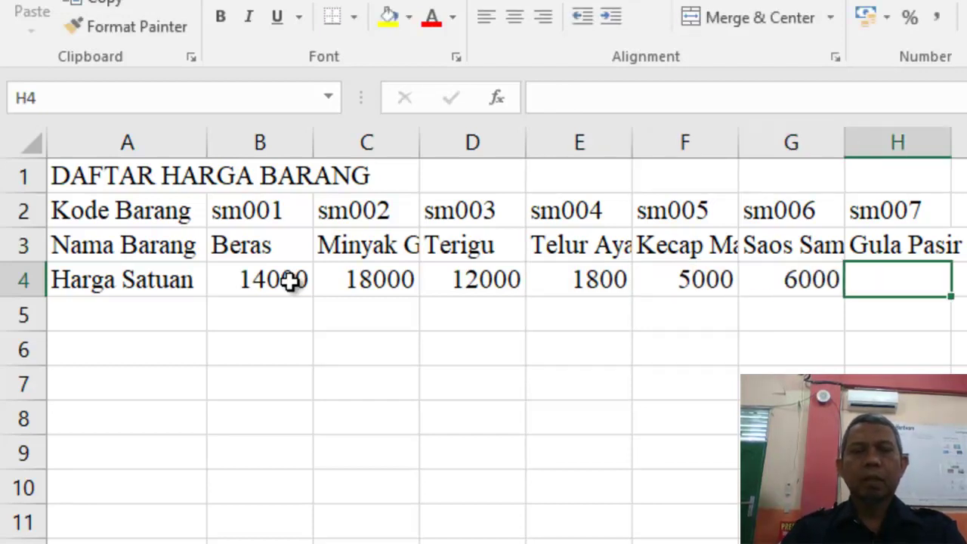
text(15)
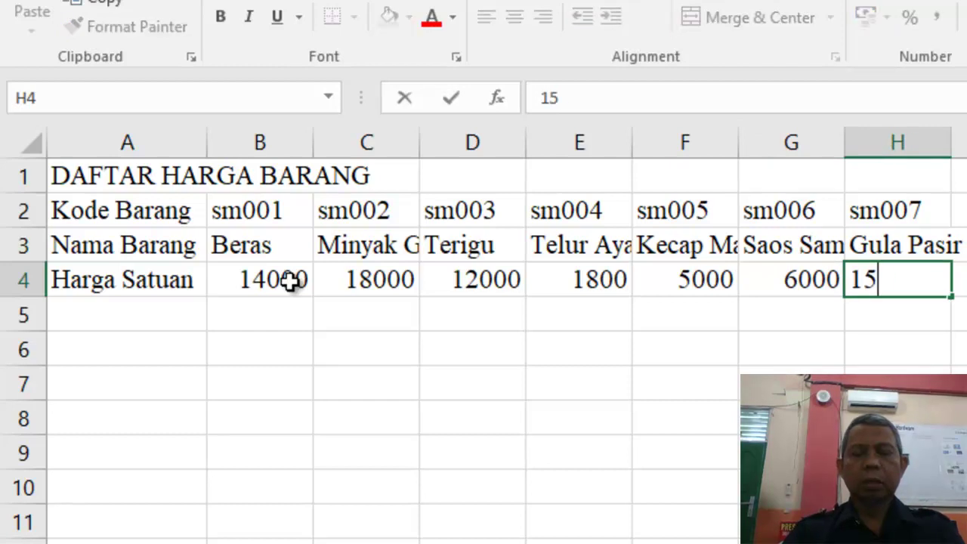
text(00)
key(Return)
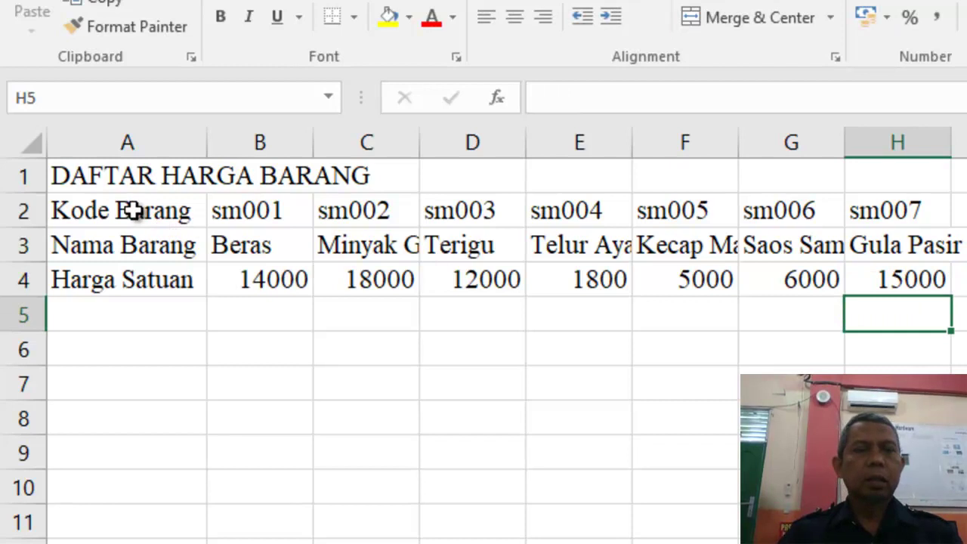
Step: Apply All Borders to the price table A2:H4
drag(130, 209, 866, 278)
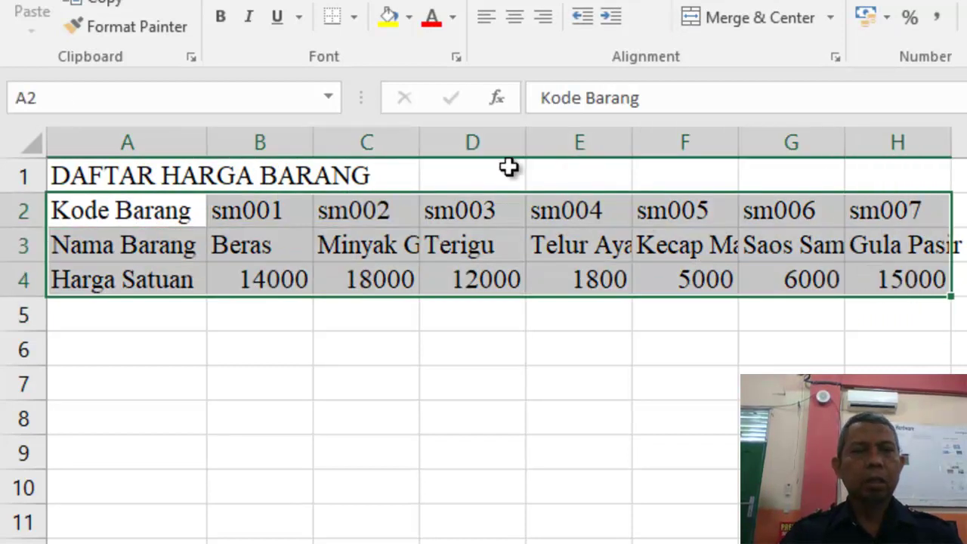
click(355, 19)
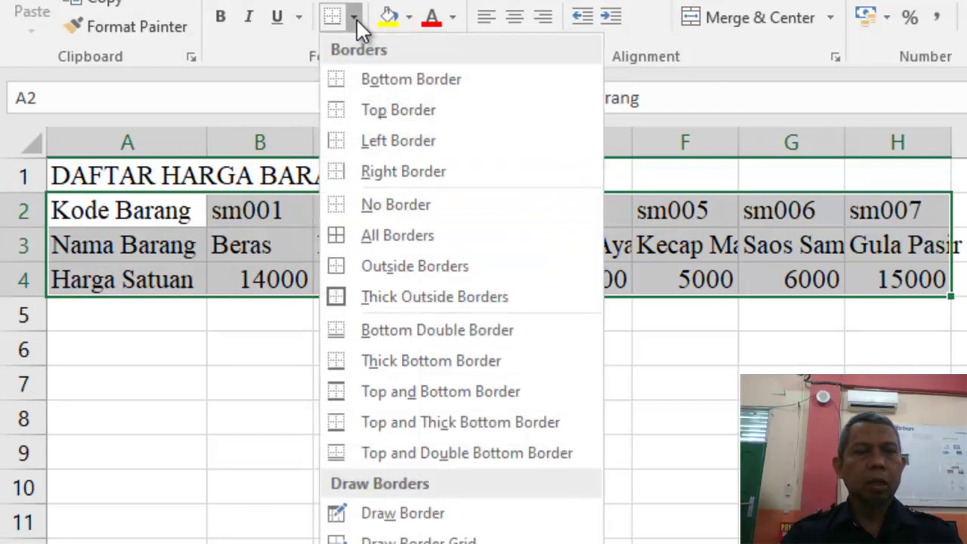
click(398, 236)
click(464, 251)
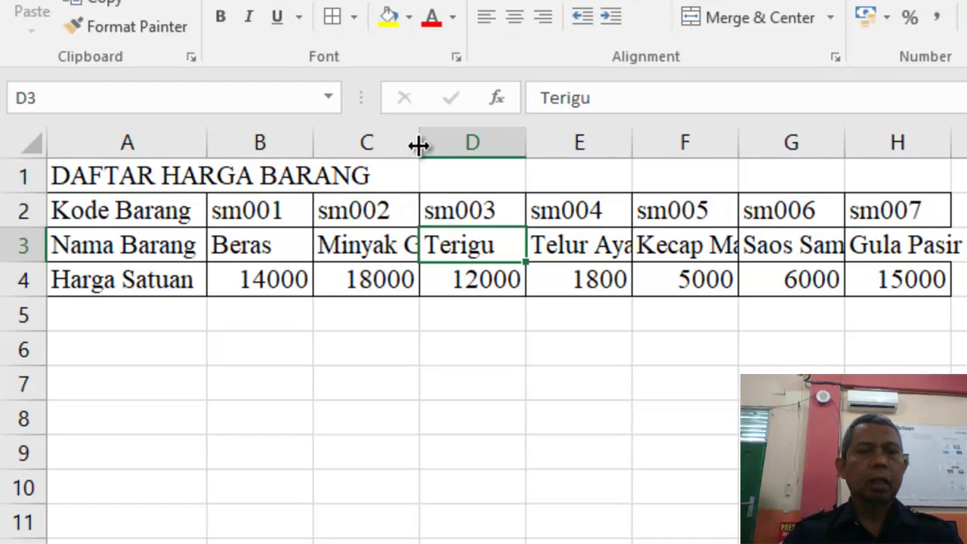
Step: Auto-fit columns B through H so names like Minyak Goreng show fully
drag(420, 145, 473, 145)
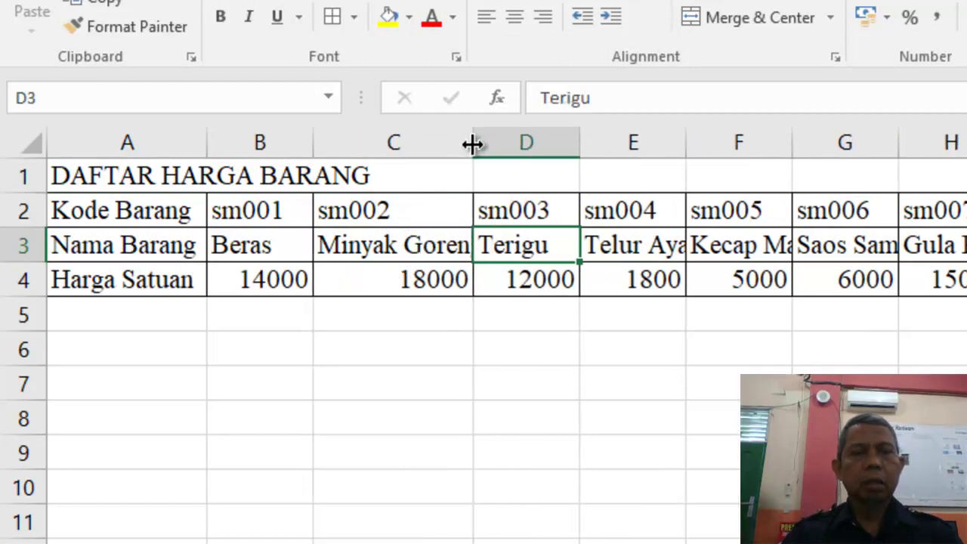
double_click(474, 144)
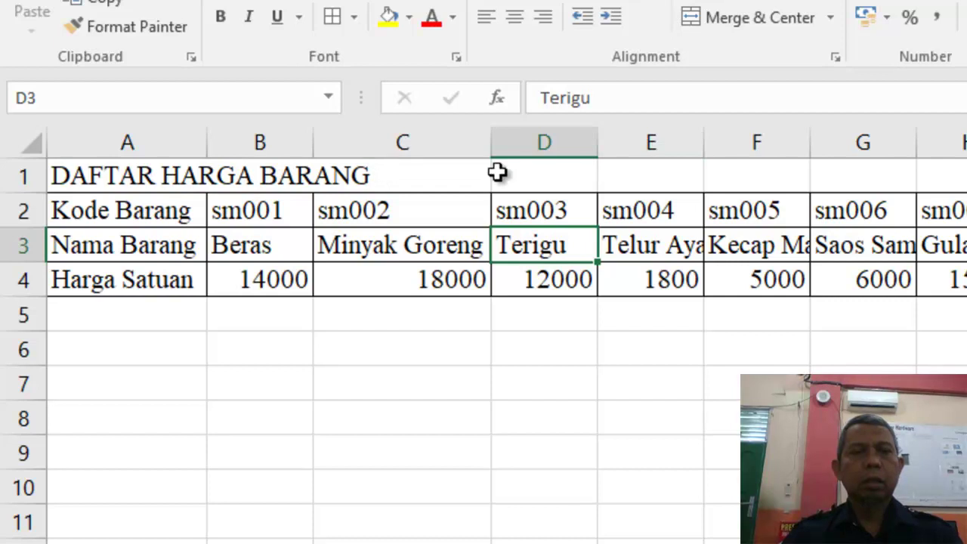
drag(254, 142, 964, 144)
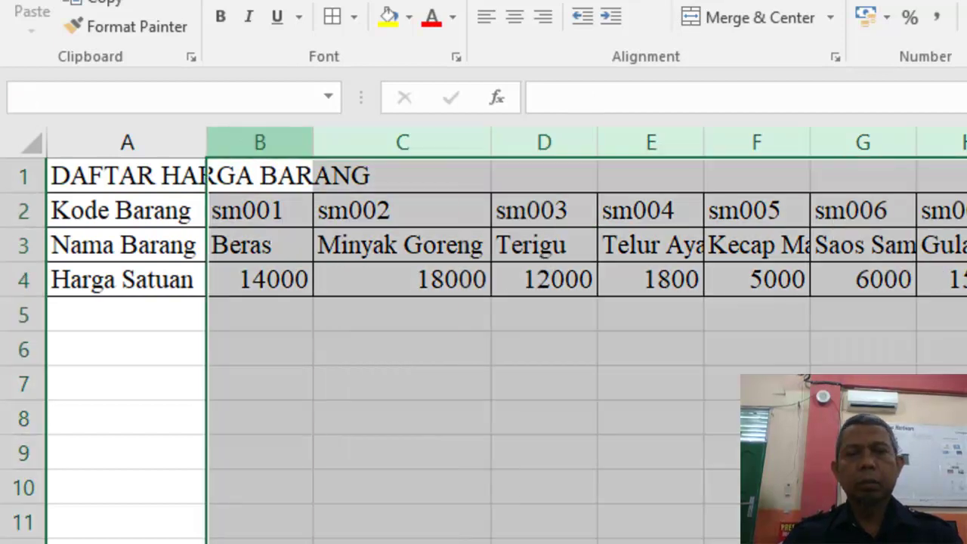
double_click(917, 142)
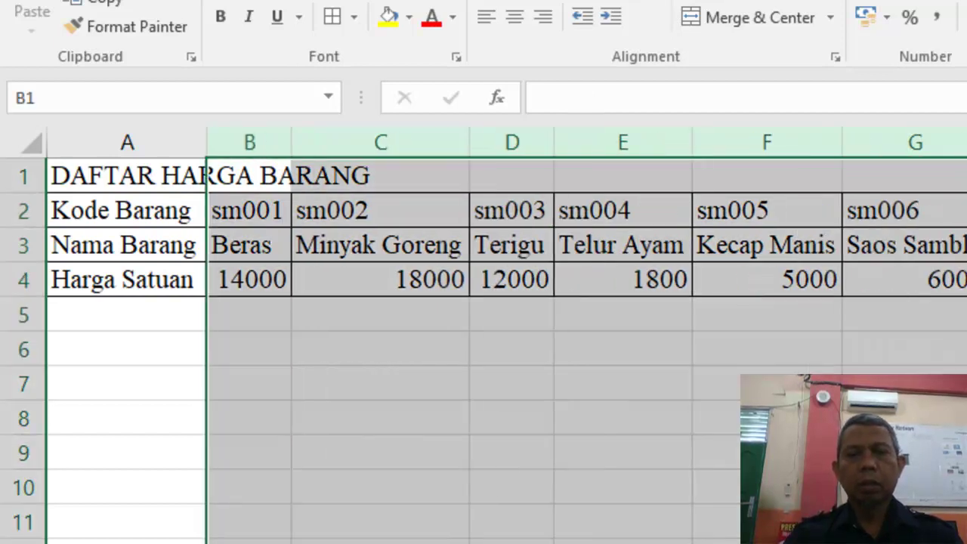
click(478, 394)
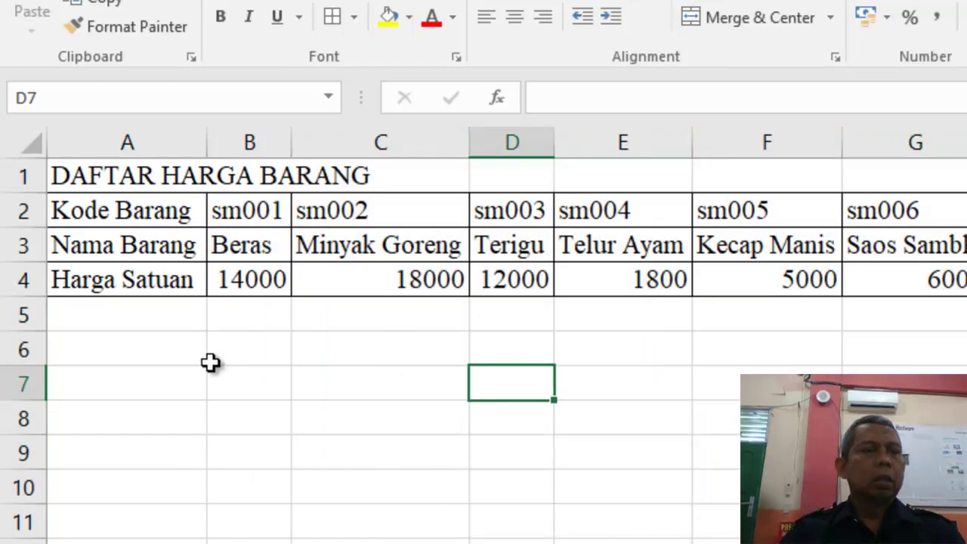
click(143, 350)
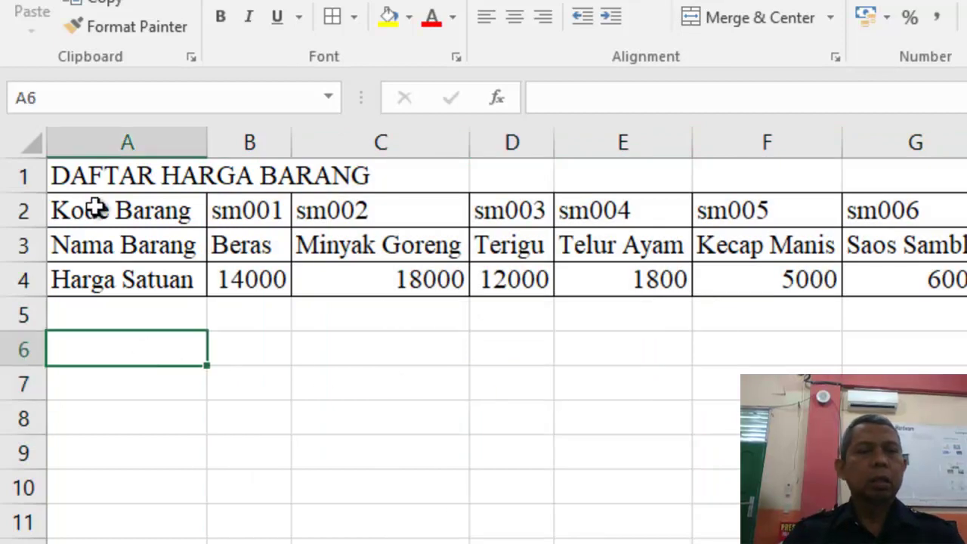
Step: Bold the A1 title and add the bold heading LAPORAN PENJUALAN SUBMART MUTIARA in A6
click(96, 180)
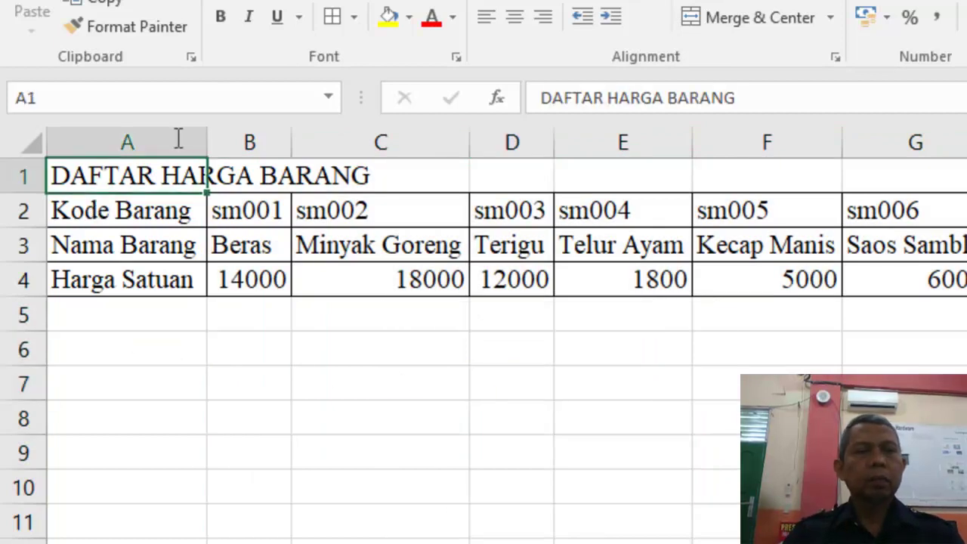
click(221, 22)
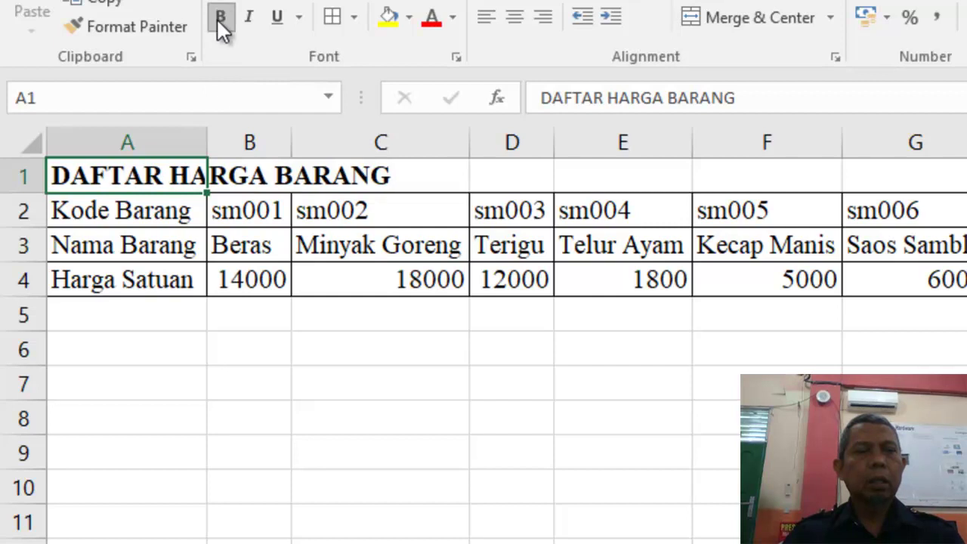
click(130, 357)
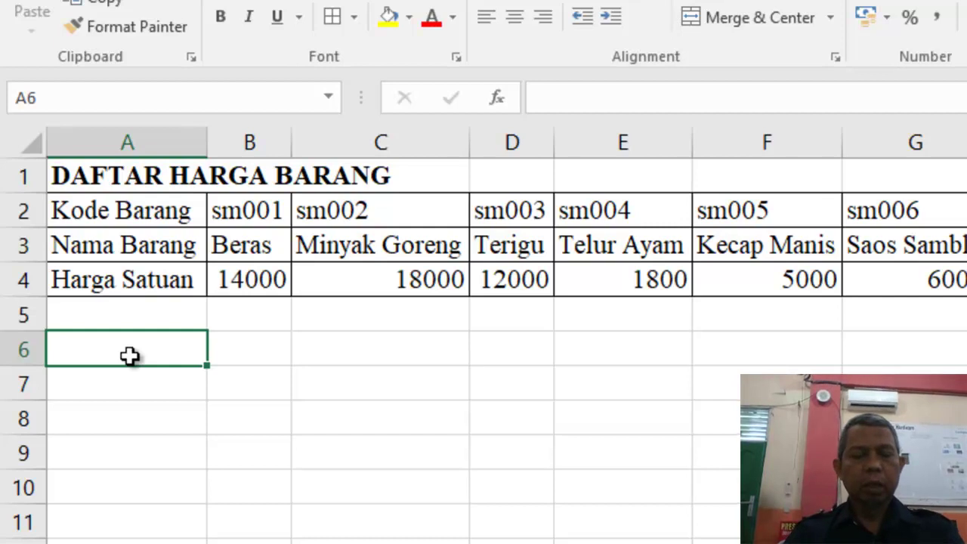
text(LAPORAN)
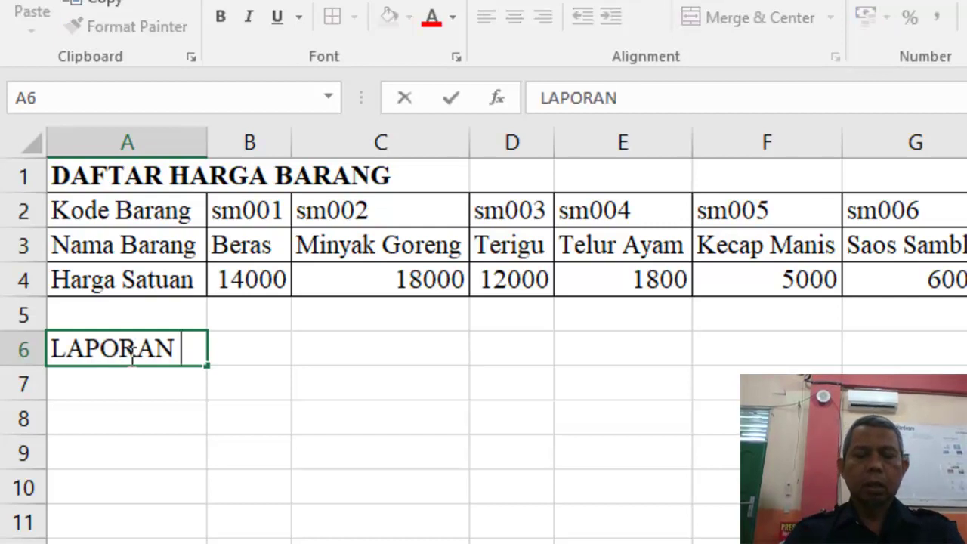
text( PENJUALAN )
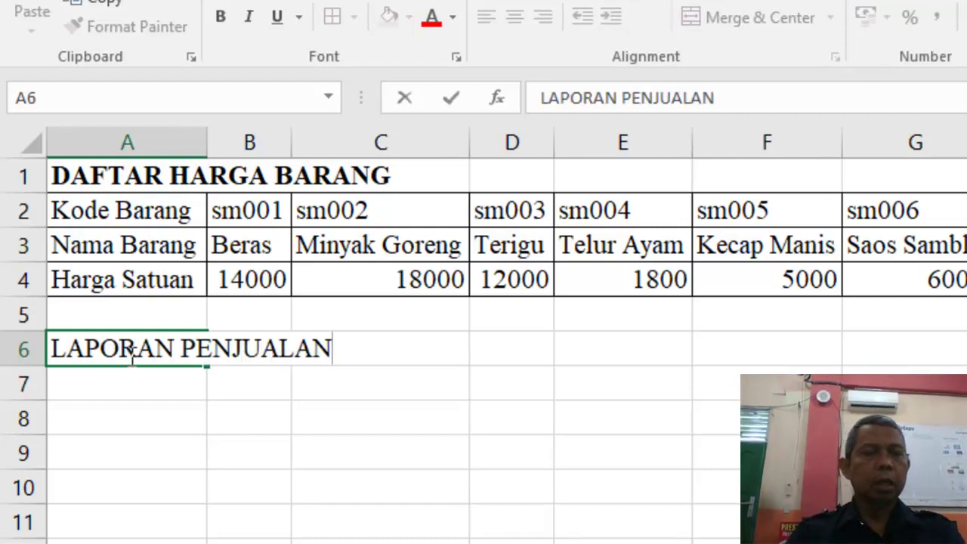
text(SUB)
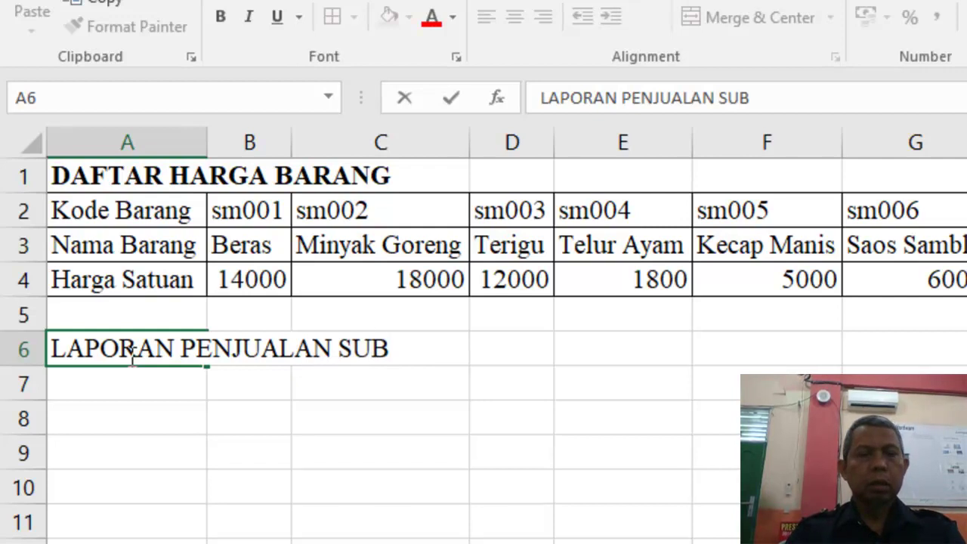
text(MART MUTIARA)
key(Return)
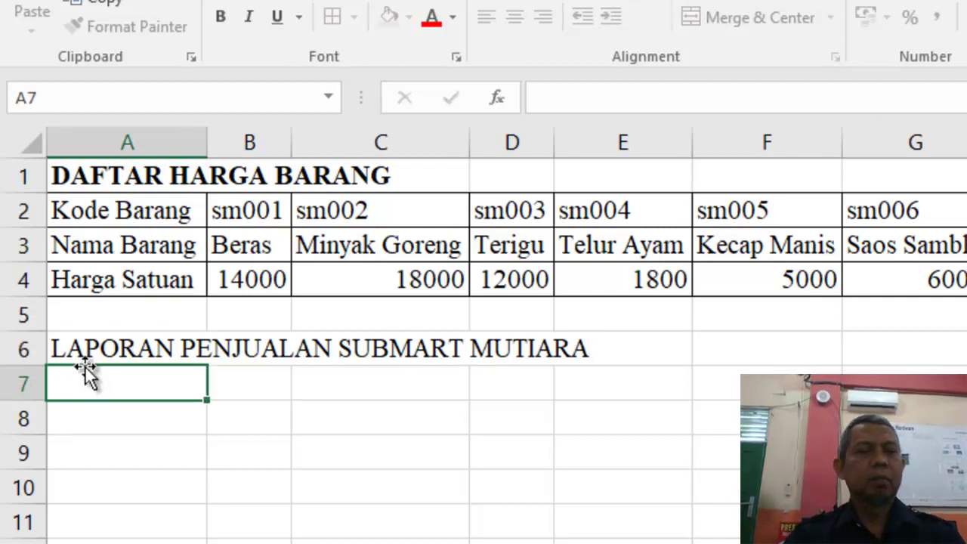
click(80, 346)
click(221, 16)
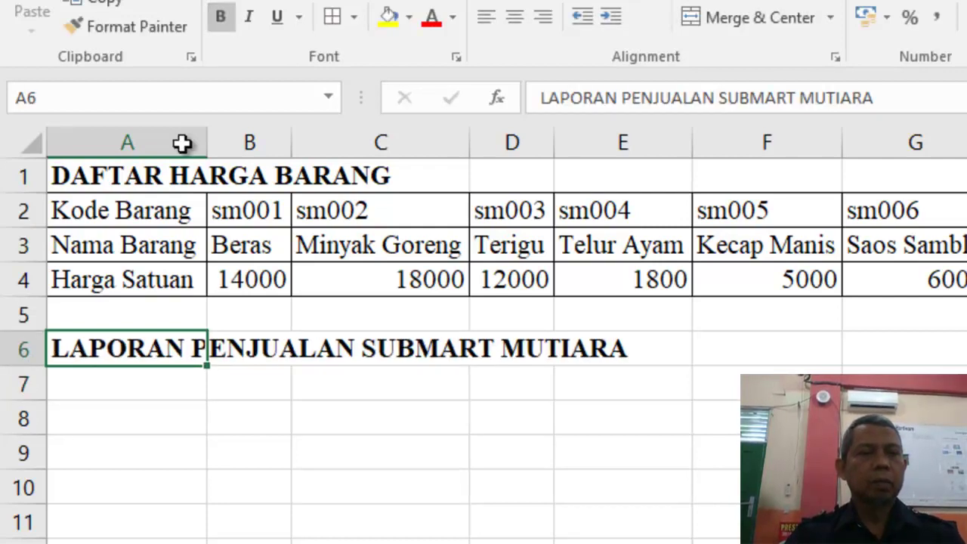
click(129, 385)
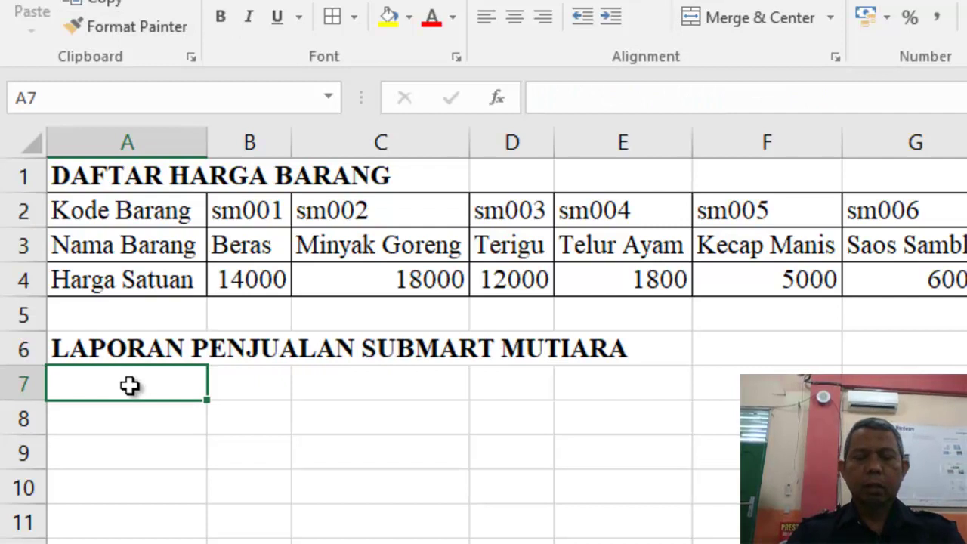
Step: Enter the headings No., Tanggal, Kode Barang and Nama Barang in A7:D7
text(No.)
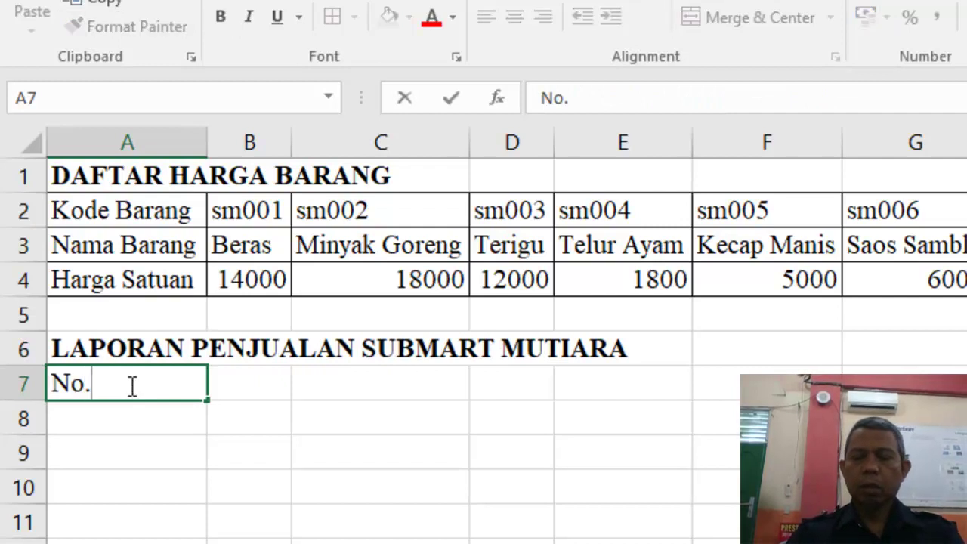
key(Tab)
text(Tangga)
key(Tab)
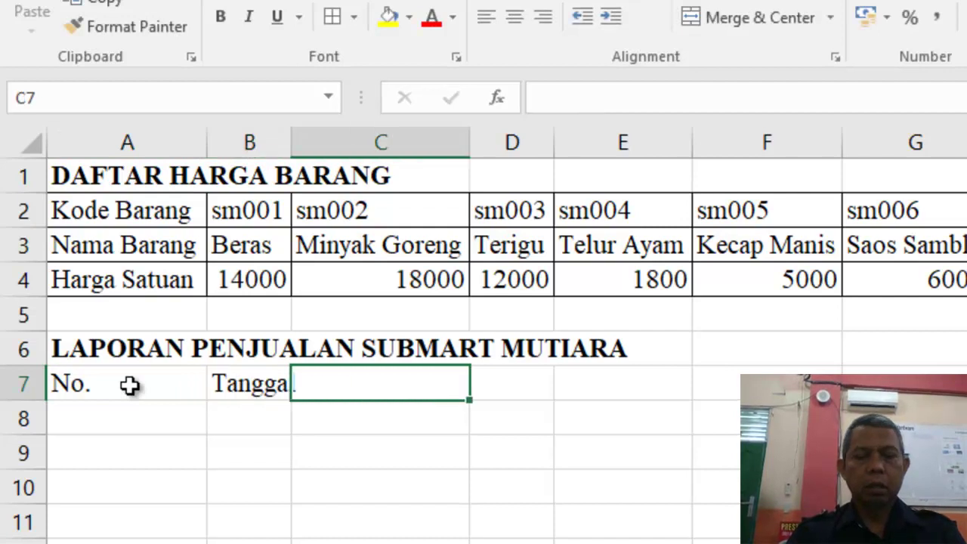
text(Kode Barang)
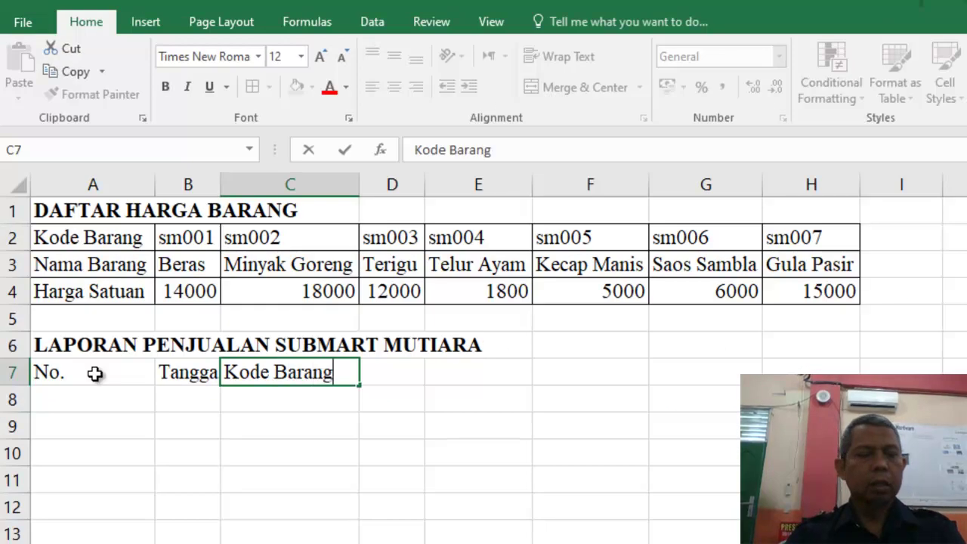
key(Tab)
text(Nama)
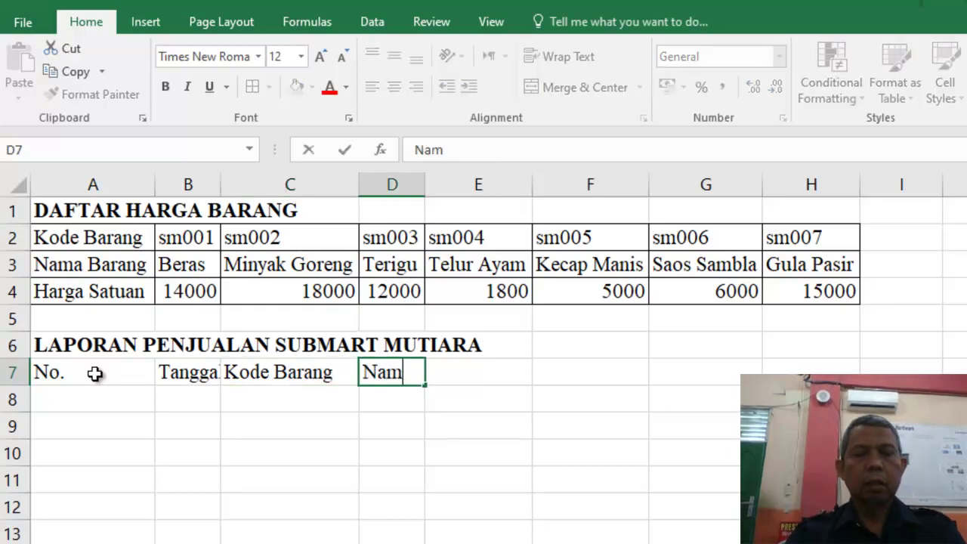
text( Barang)
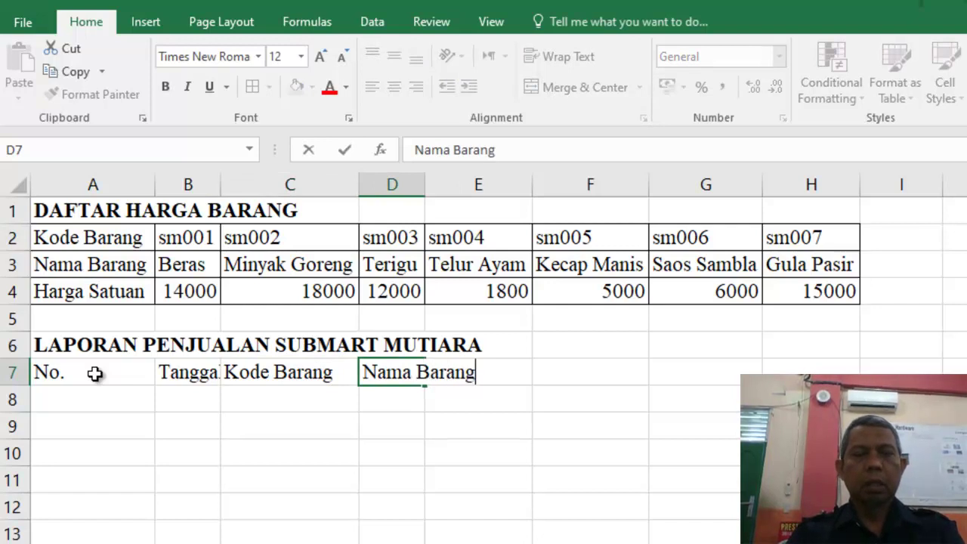
key(Tab)
Step: Enter Harga Satuan, Jumlah Terjual, Jumlah, Diskon and Total bayar in E7:I7
text(Harga)
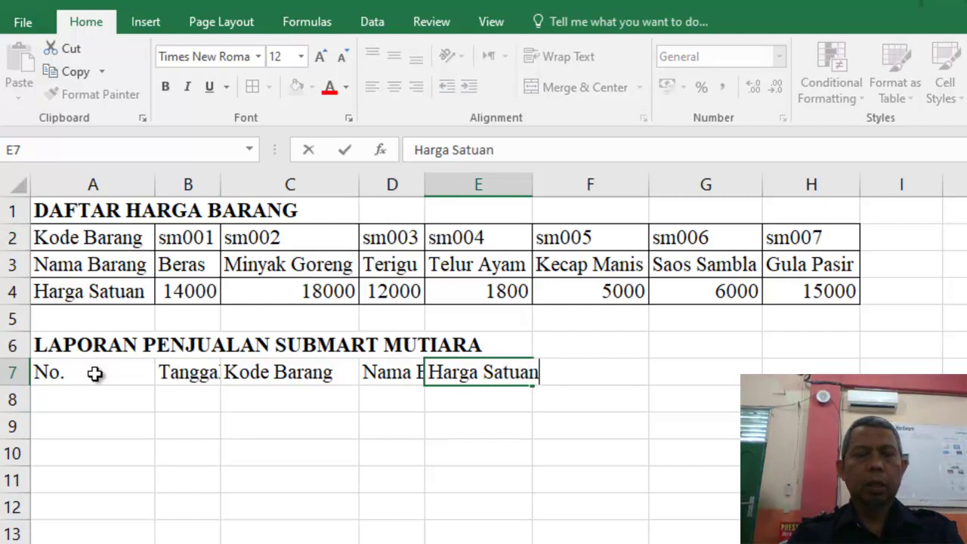
key(Tab)
text(Jum)
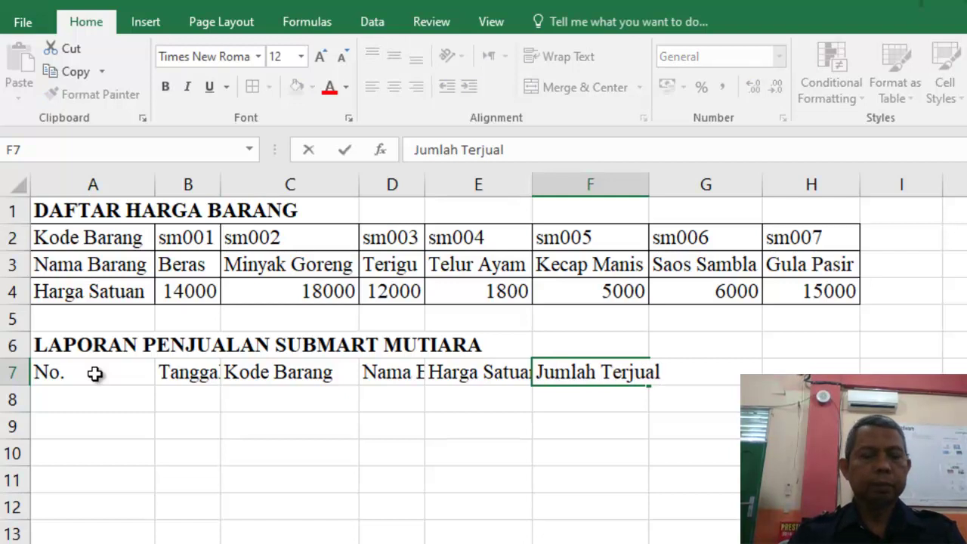
key(Tab)
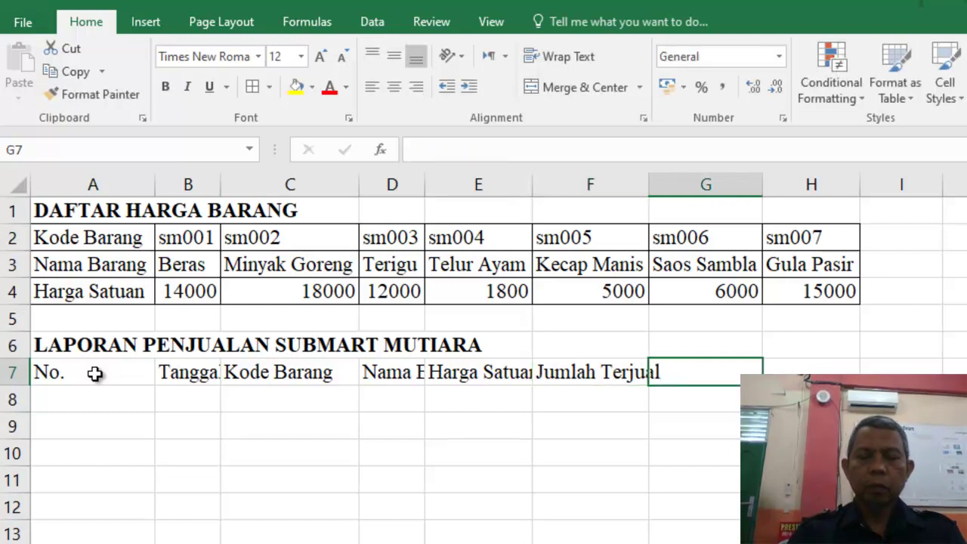
text(Jumla)
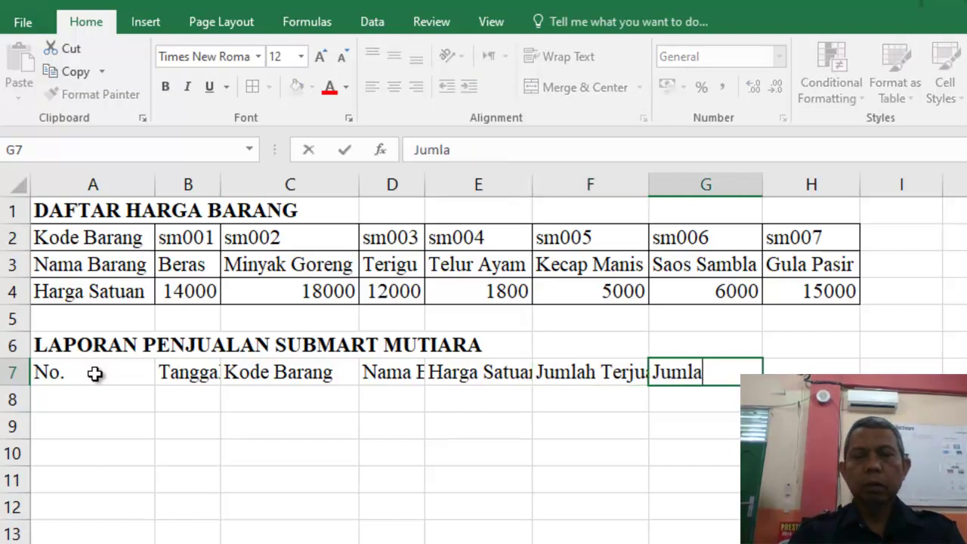
text(h)
key(Tab)
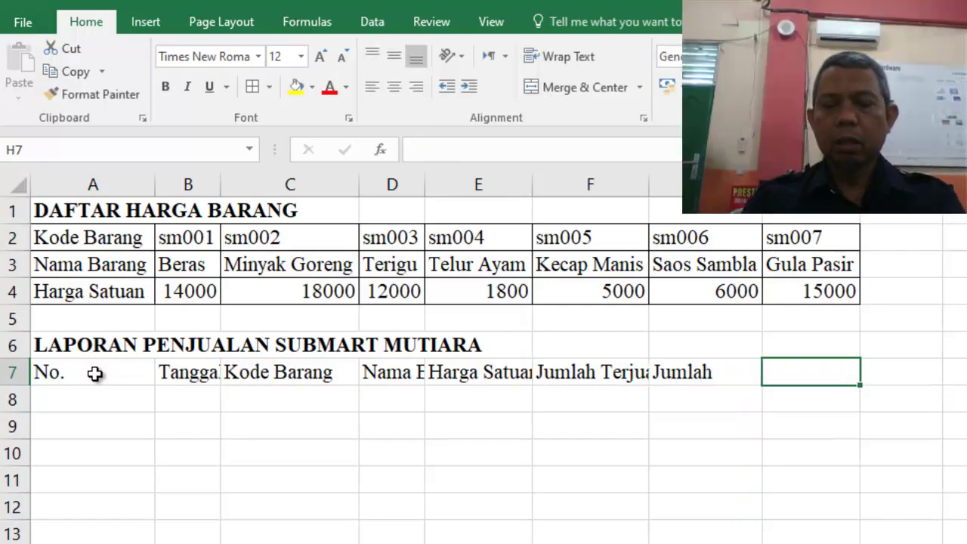
text(Diskon)
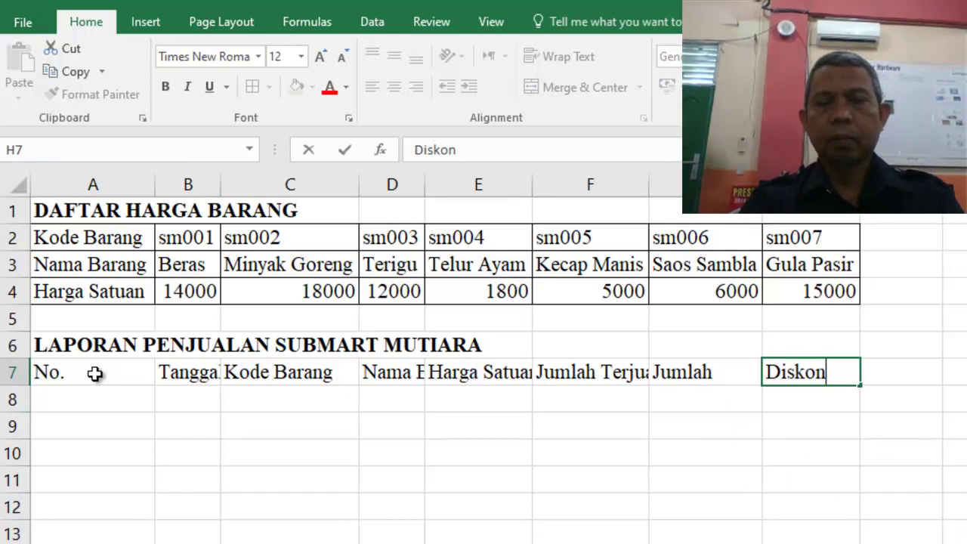
key(Tab)
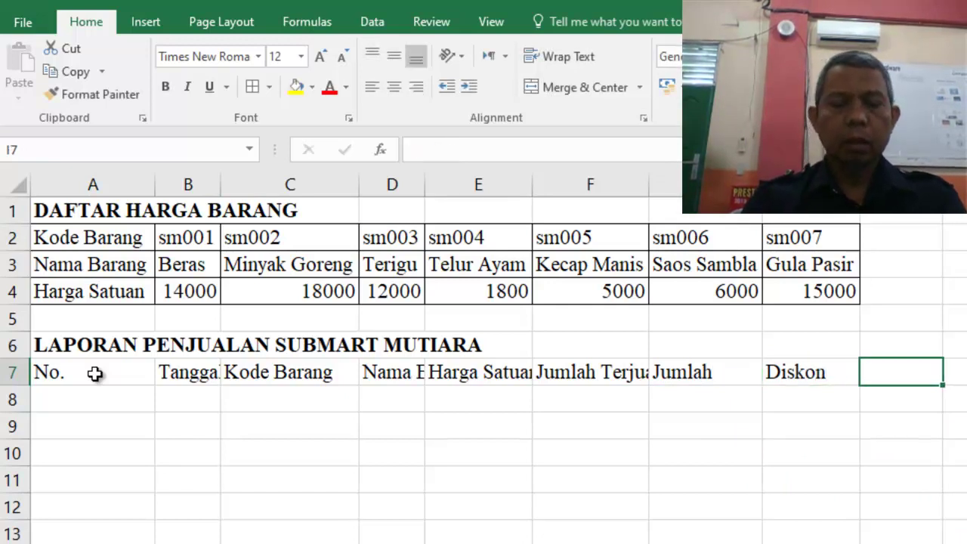
text(Total bayar)
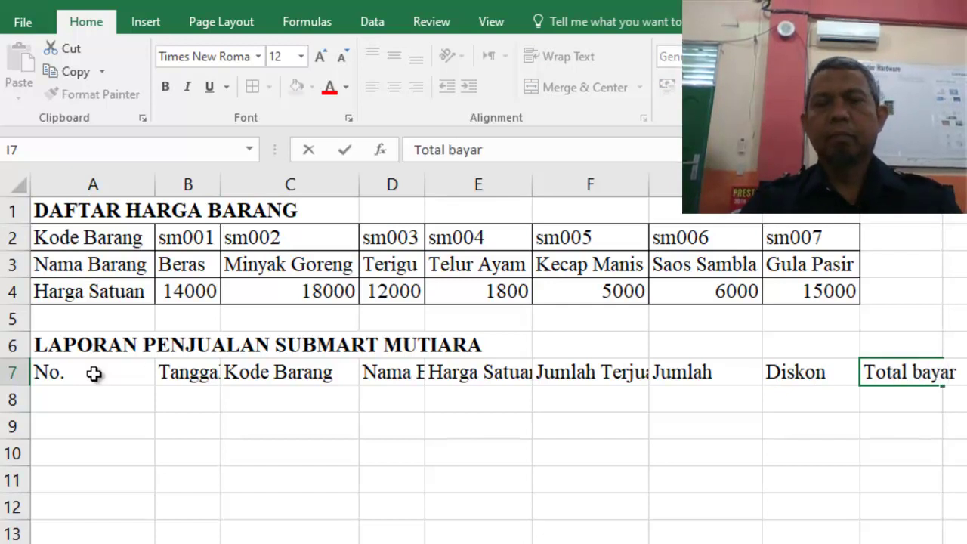
click(923, 371)
key(BackSpace)
Step: Finish the I7 heading as Total Bayar and enter 1 and 2 in A8:A9
text(B)
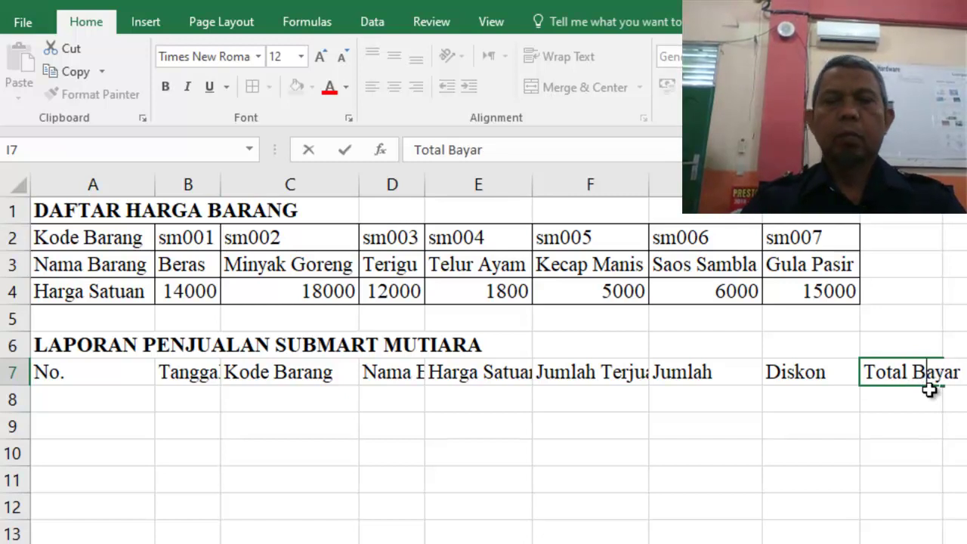
click(109, 395)
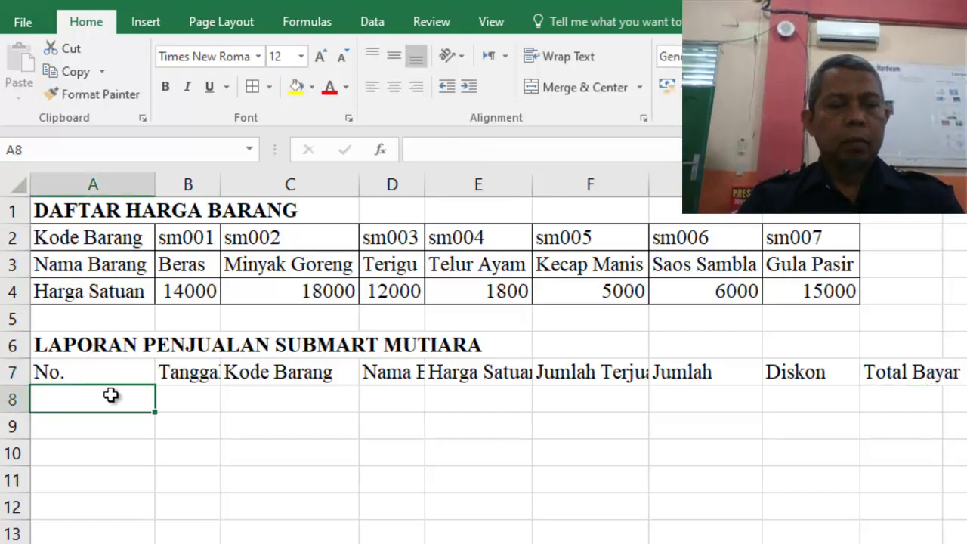
text(1)
click(110, 396)
key(Down)
text(2)
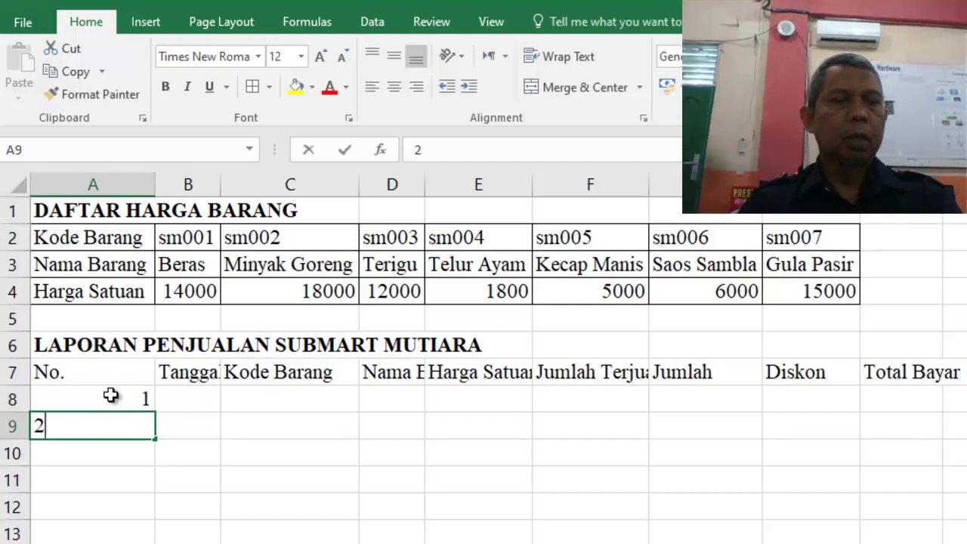
click(109, 396)
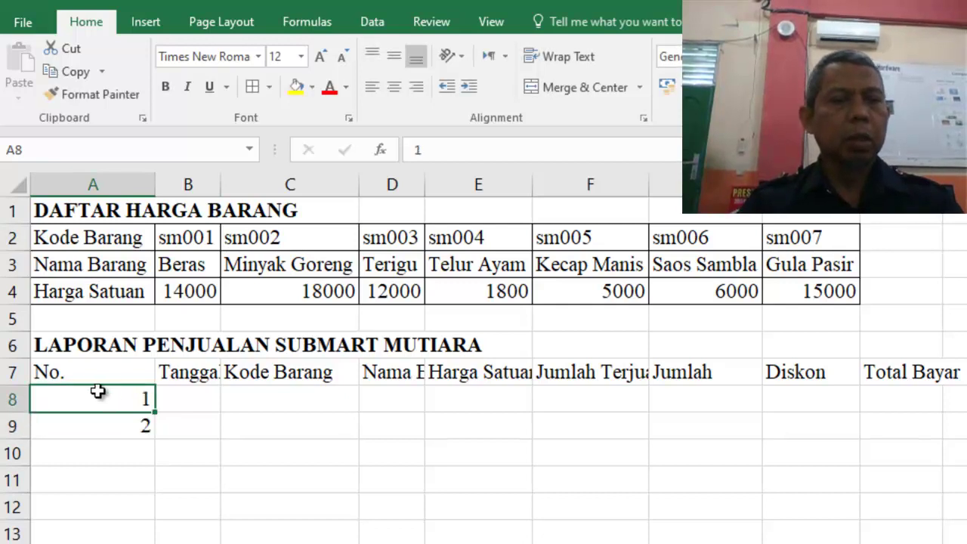
Step: Extend the numbering series down column A to 6 in A13
drag(98, 392, 97, 419)
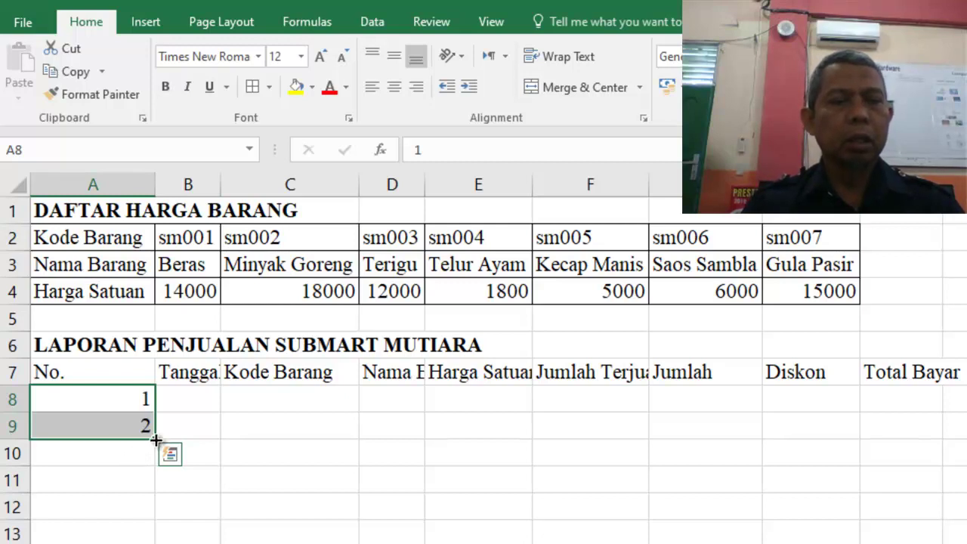
drag(154, 441, 158, 541)
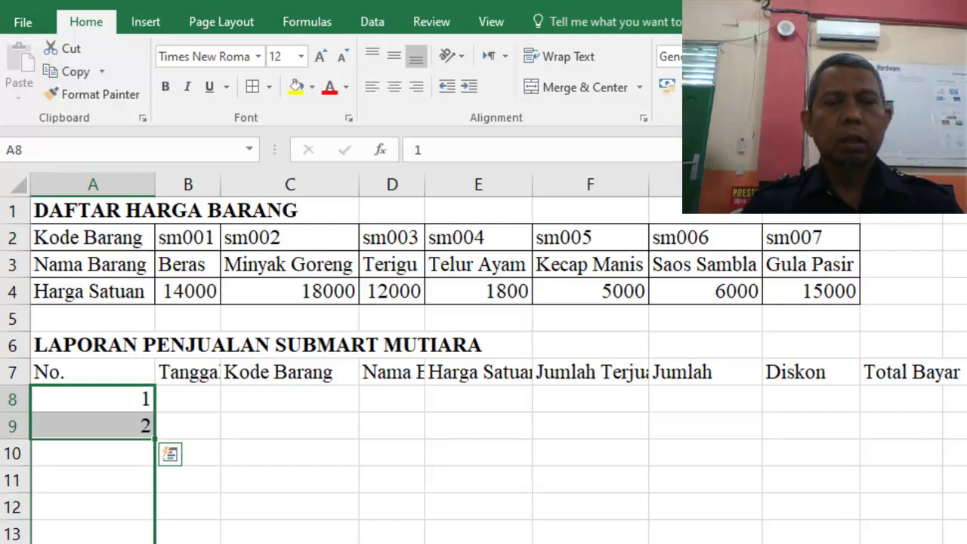
drag(157, 541, 157, 541)
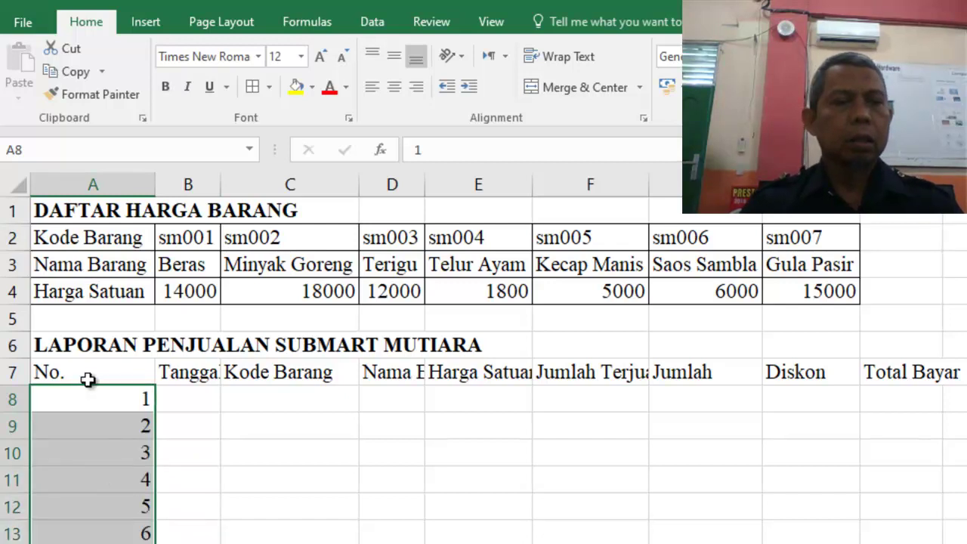
mouse_move(89, 373)
mouse_down()
mouse_move(905, 516)
mouse_move(906, 543)
mouse_up()
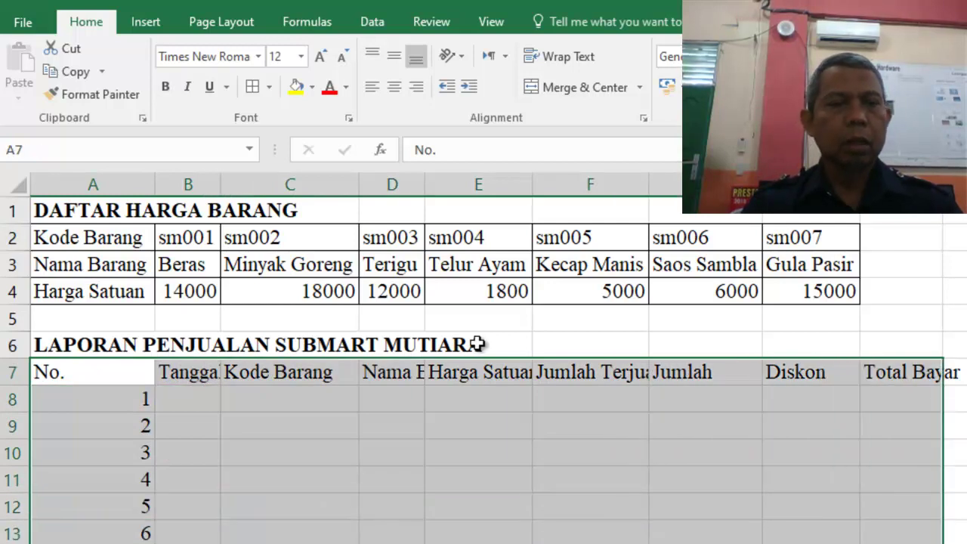
Step: Apply all borders to the report table and centre its row 7 headings
click(253, 86)
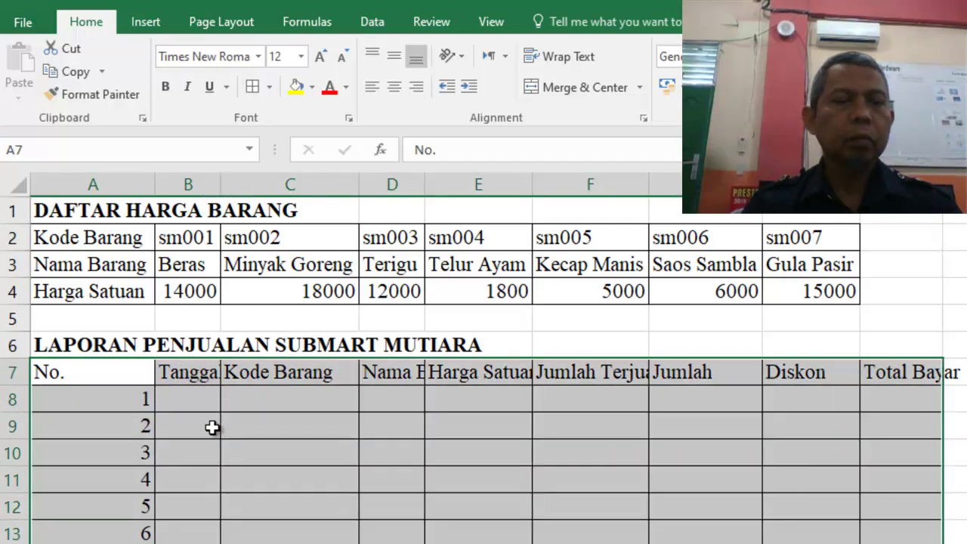
drag(98, 375, 867, 368)
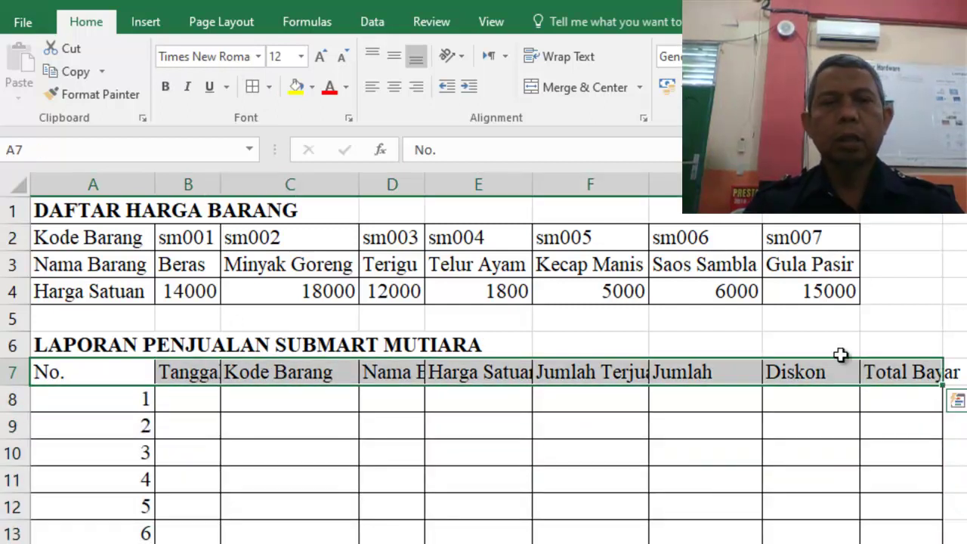
click(397, 86)
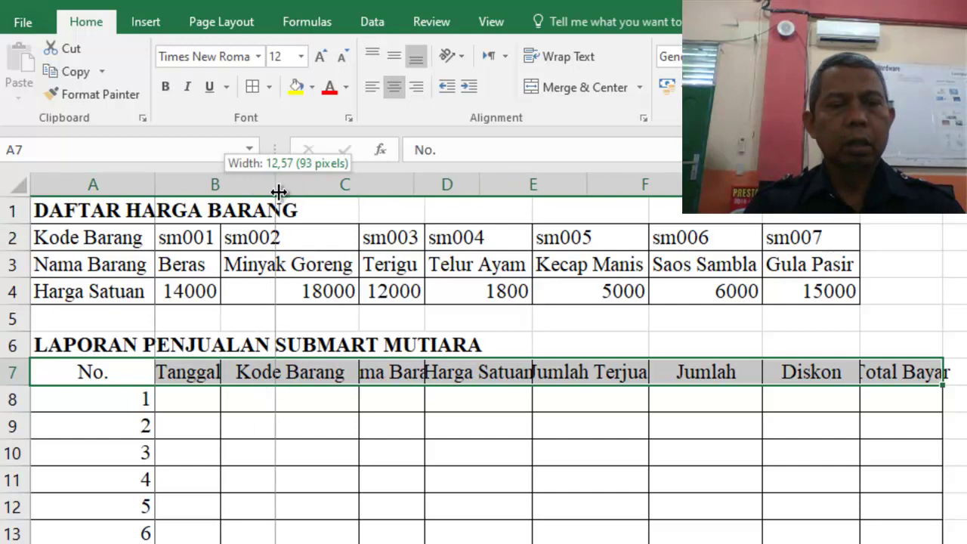
Step: Widen columns B, D and E so Tanggal, Nama Barang and Harga Satuan fit
drag(225, 187, 276, 187)
drag(479, 187, 542, 187)
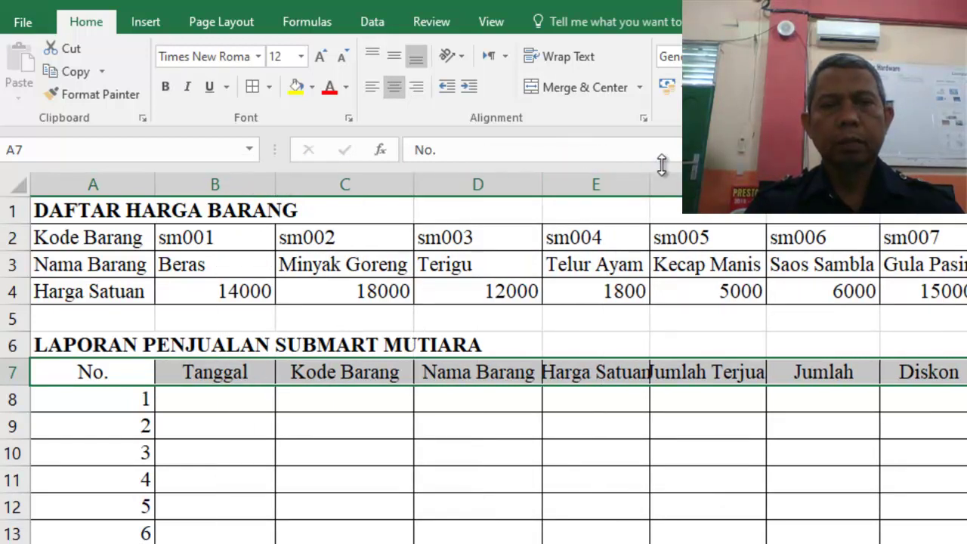
drag(652, 178, 680, 182)
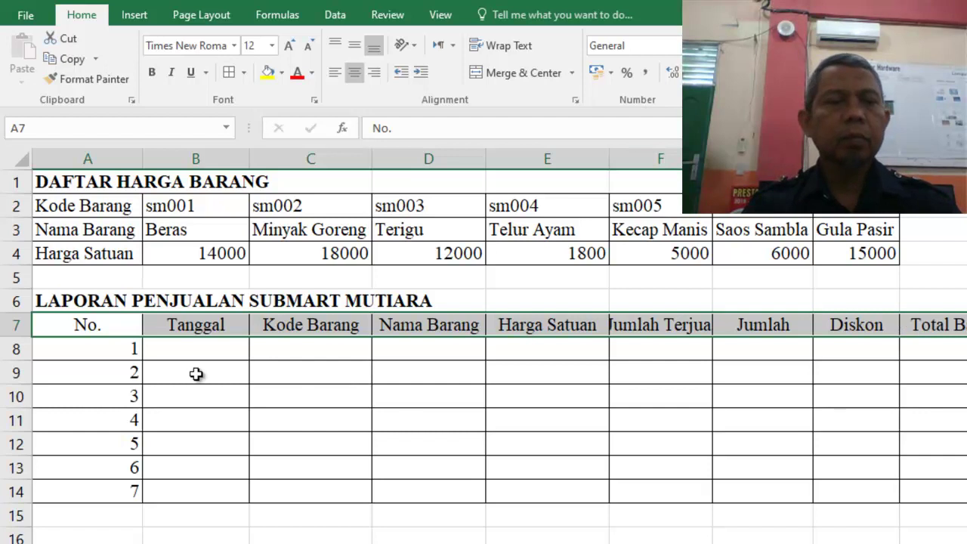
drag(117, 348, 113, 492)
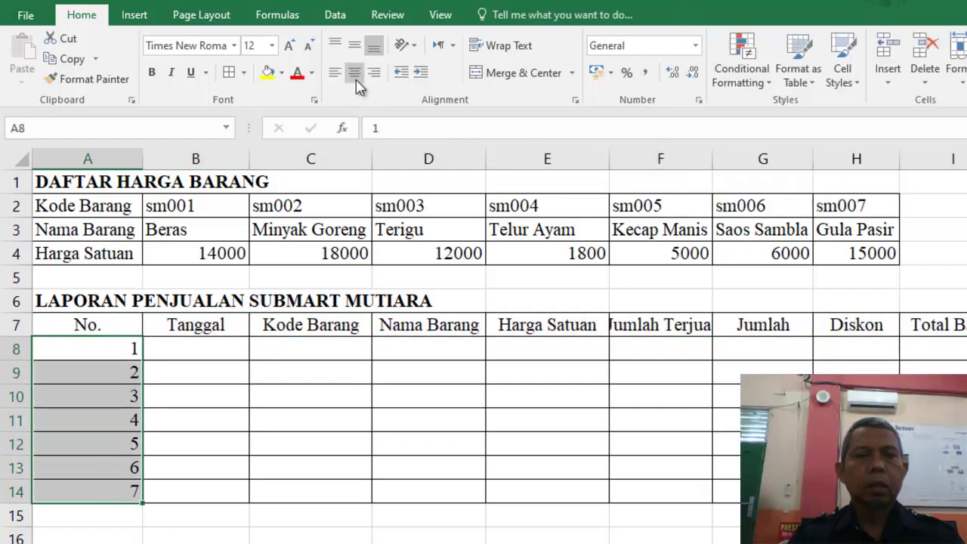
Step: Centre the row numbers and put placeholders HLOKKUP in D8, VLOOKUP in E8 and IF in H8
click(354, 71)
click(429, 348)
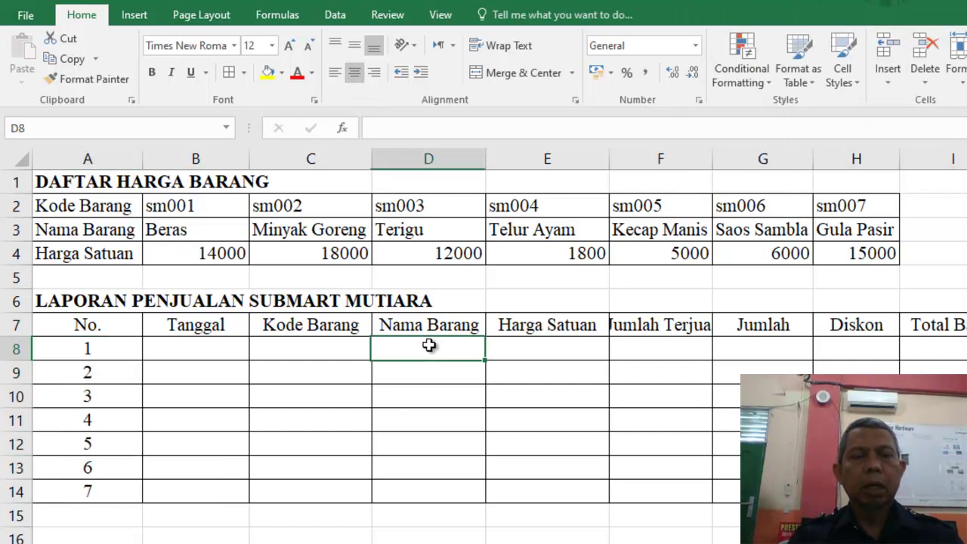
text(H)
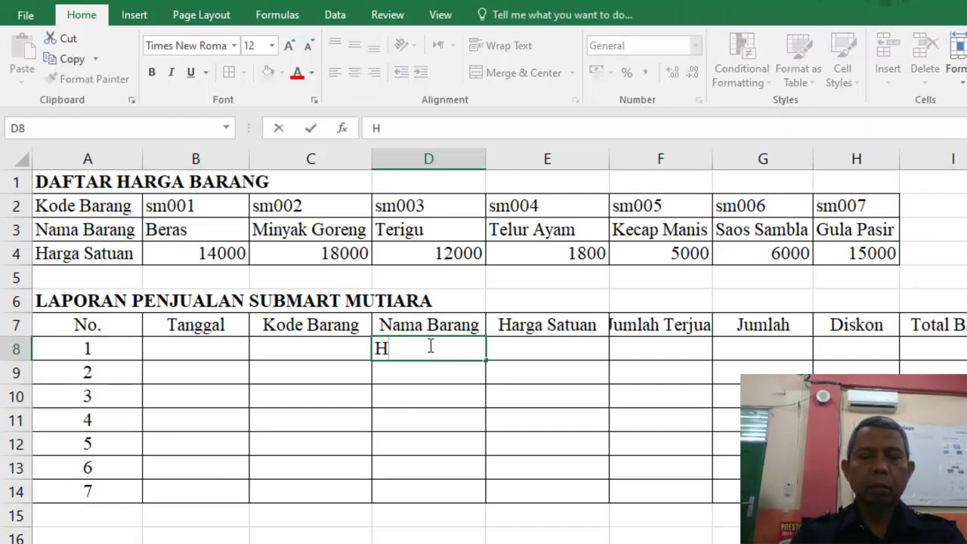
text(LOKKUP)
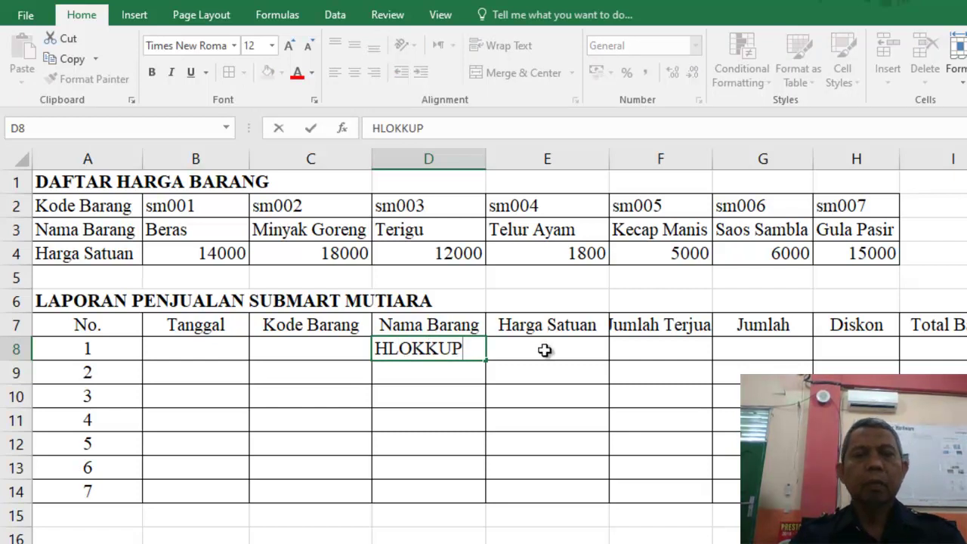
click(542, 350)
text(V)
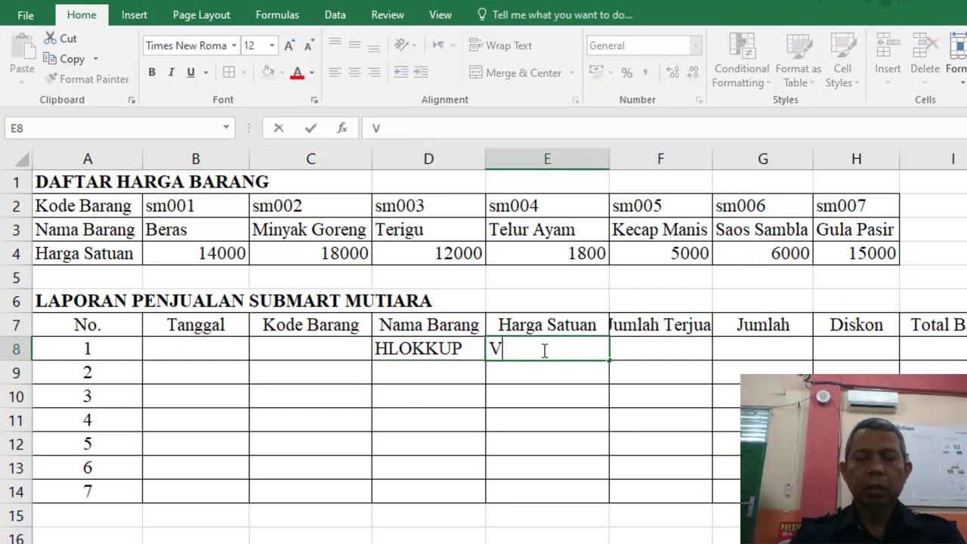
text(LOOKUP)
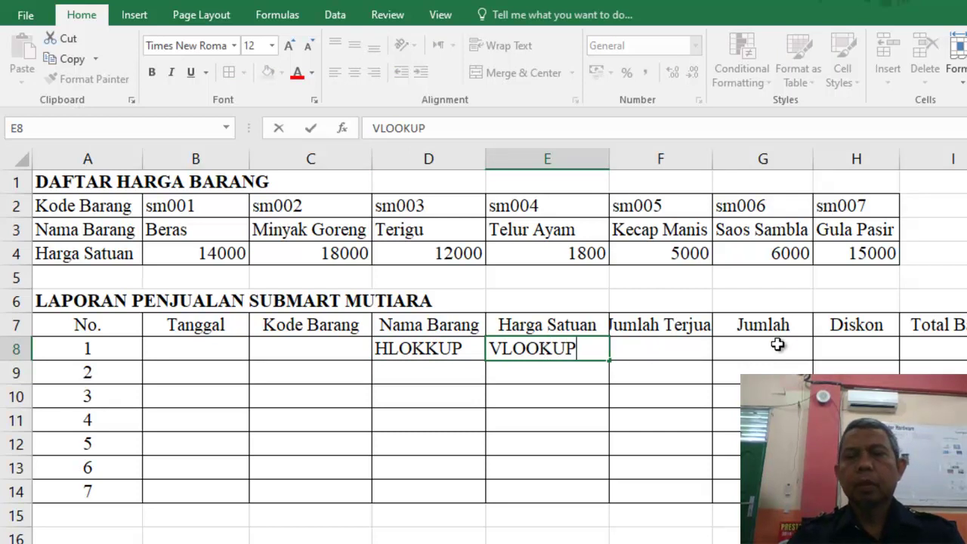
click(848, 348)
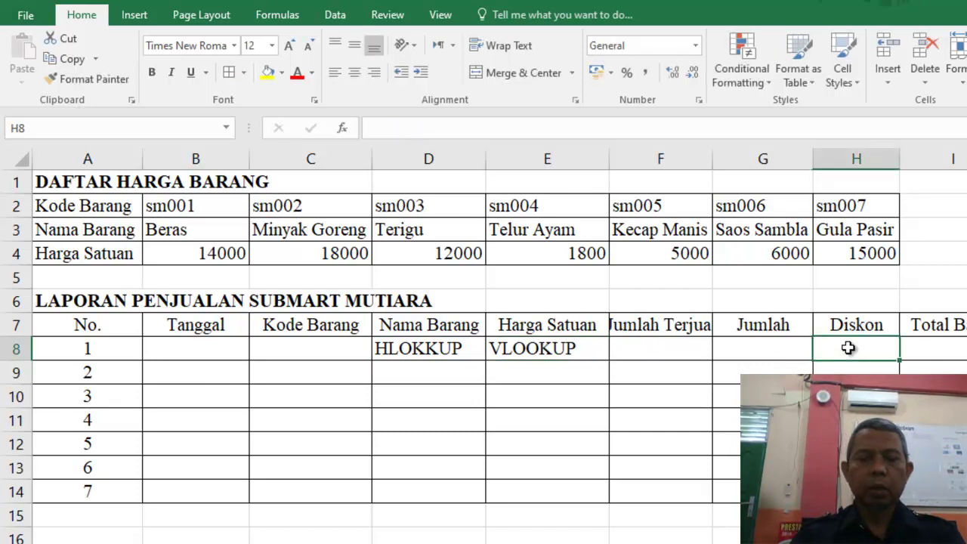
text(IF)
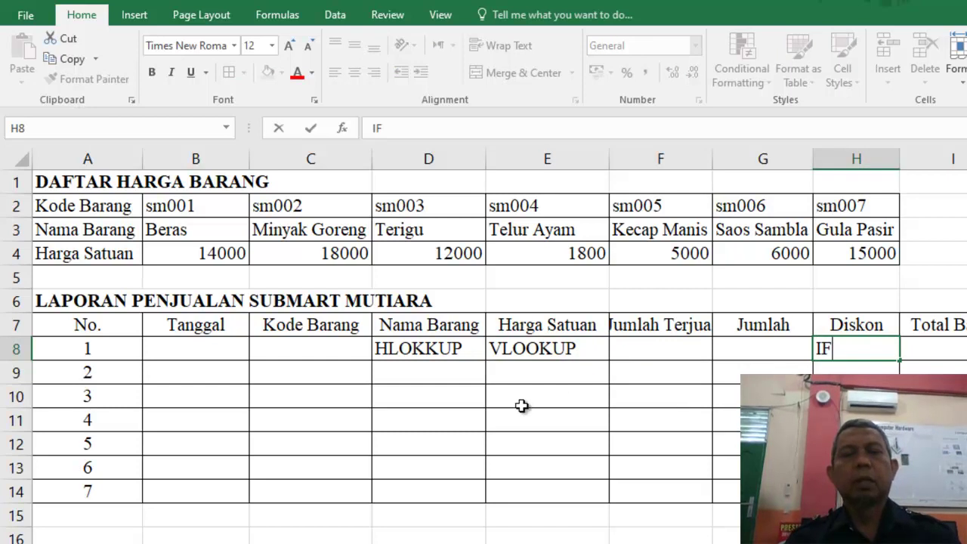
click(521, 406)
click(77, 519)
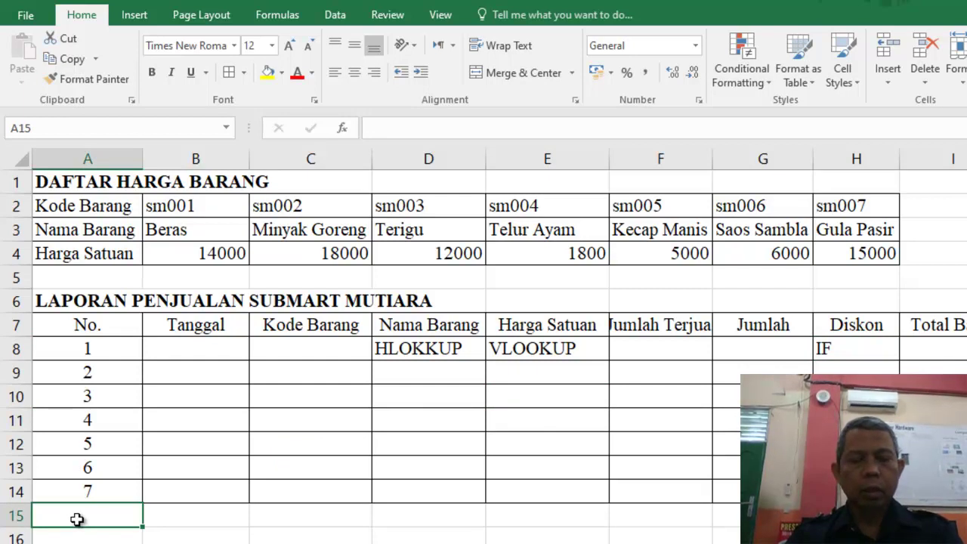
Step: Enter 'Rumus Umum HLookUp ; =hlookup(Sel Kunci, Range Tabel Induk, Indeks Baris)' in A15, label in bold
text(Rumus)
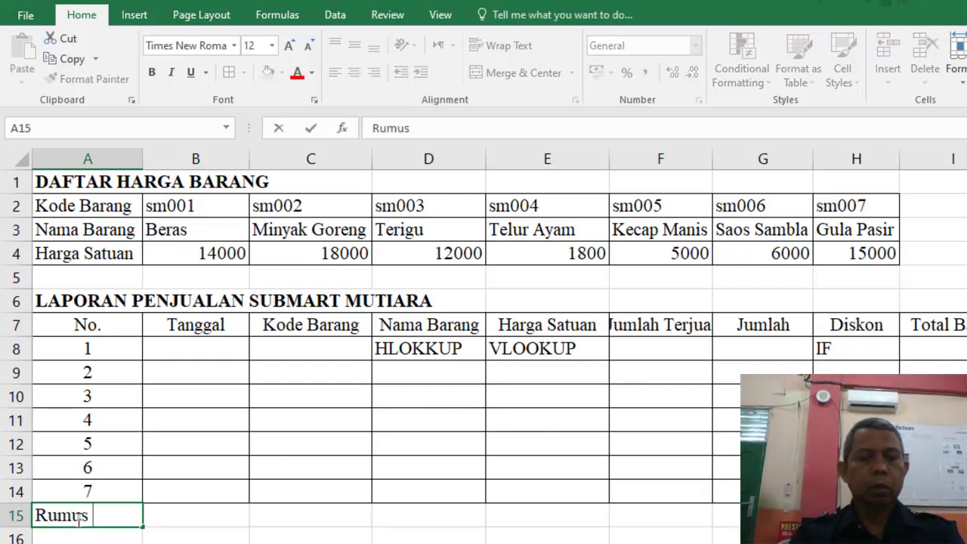
text( H)
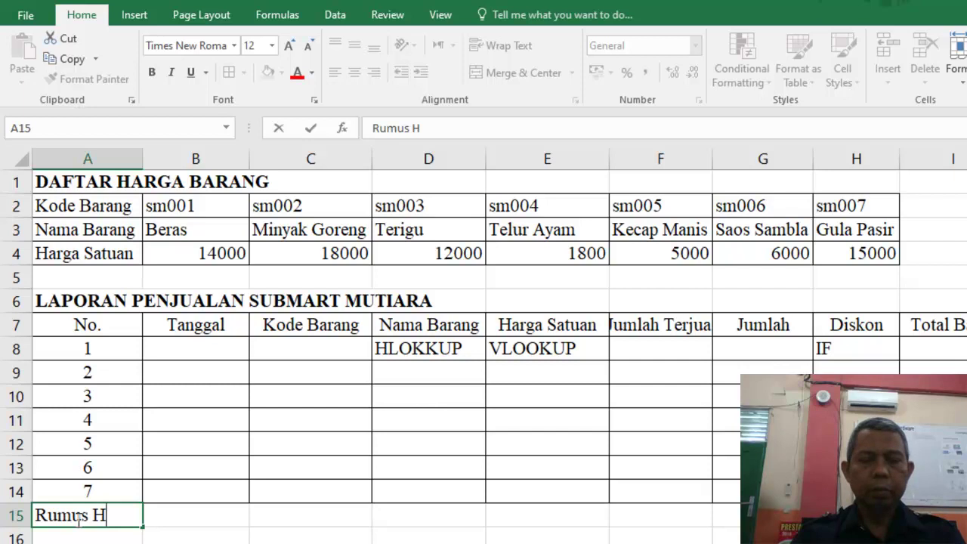
text(LookUp )
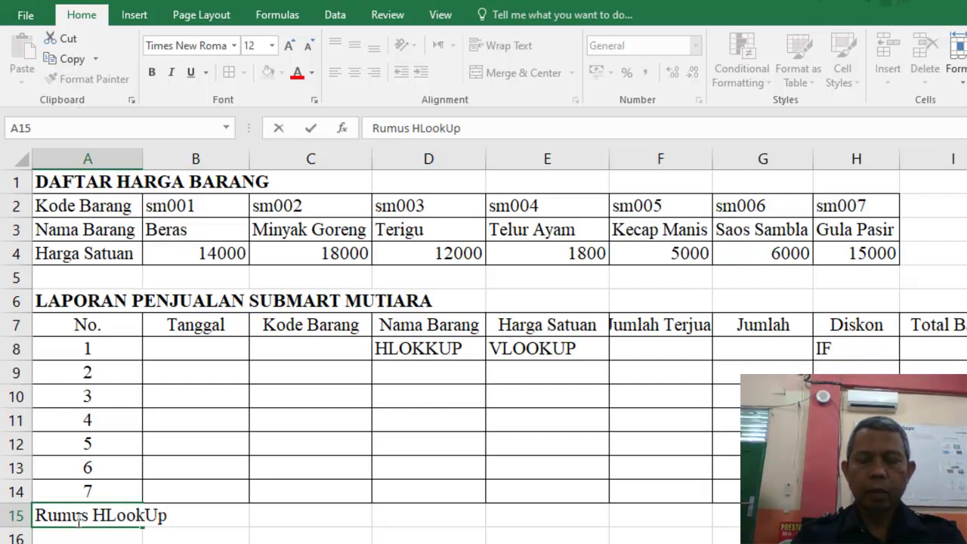
text(; =)
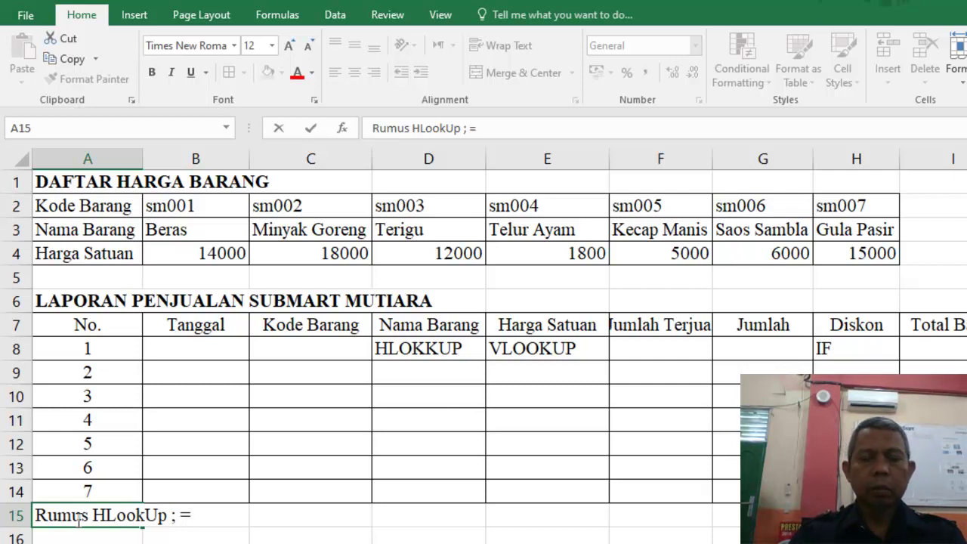
text(hlo)
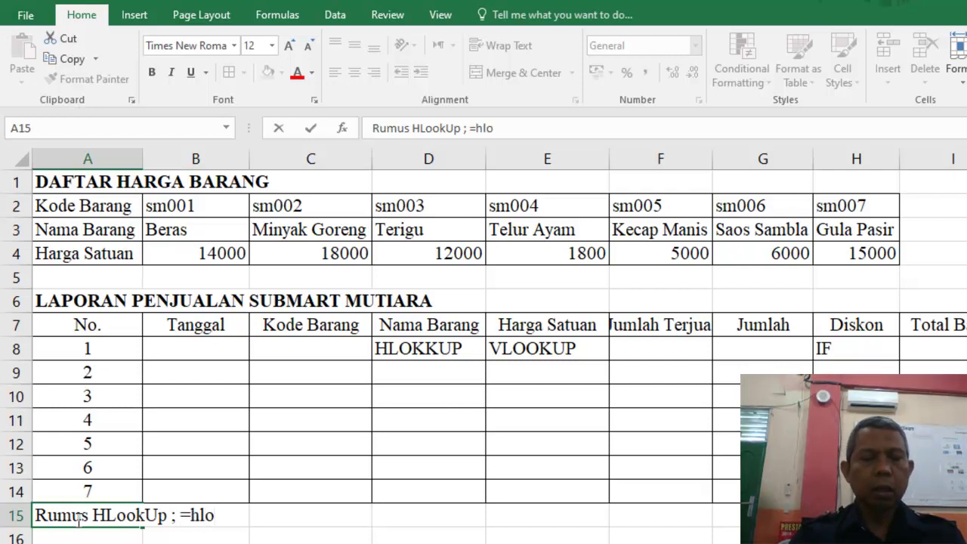
text(okup()
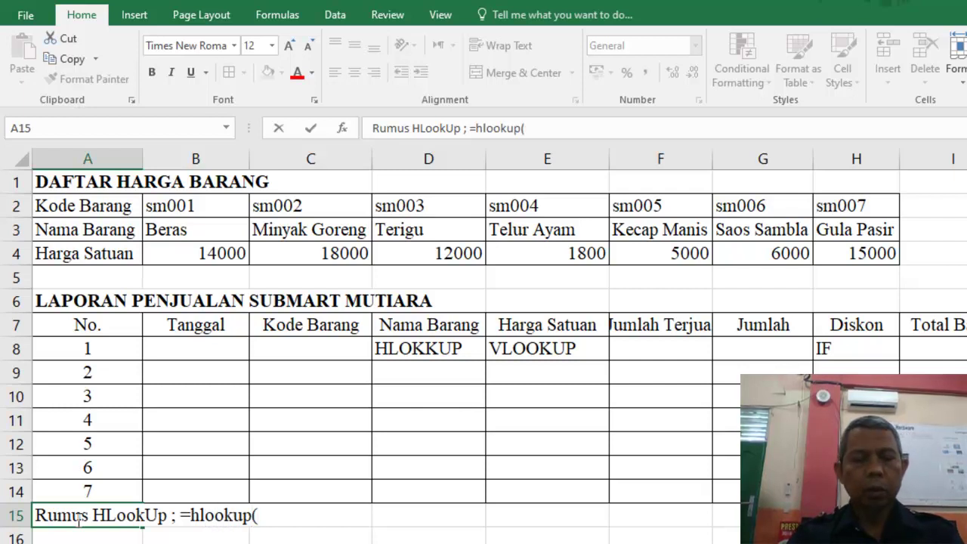
text(Sel )
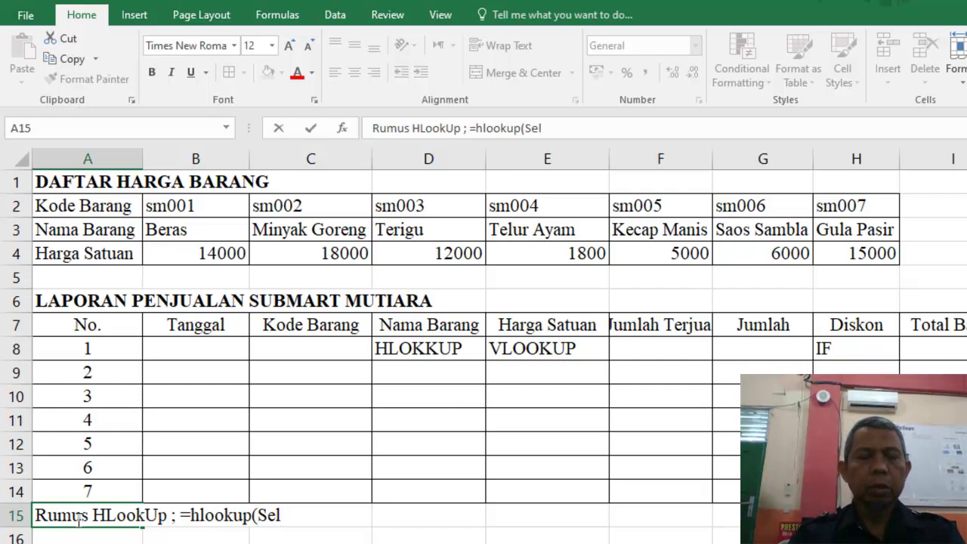
text(Kunci, Range Ta)
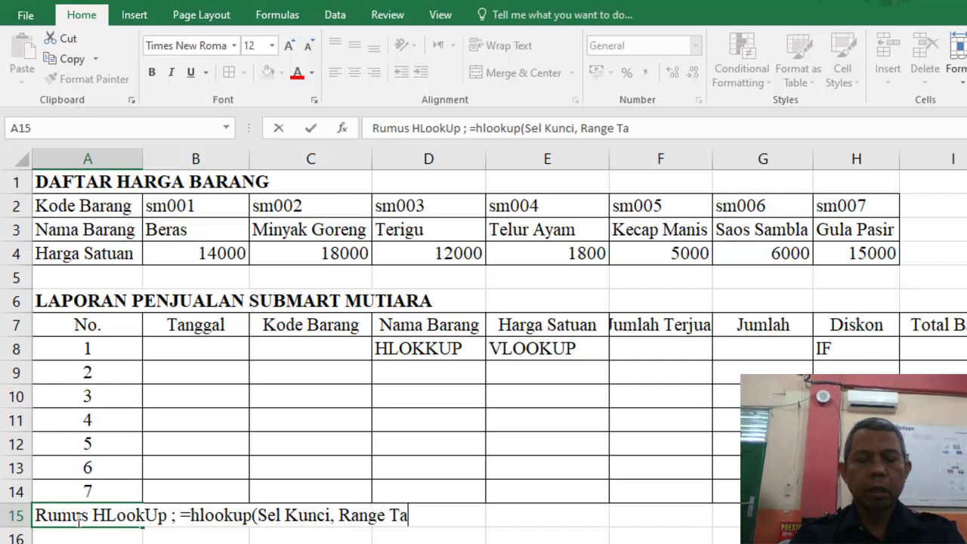
text(bel)
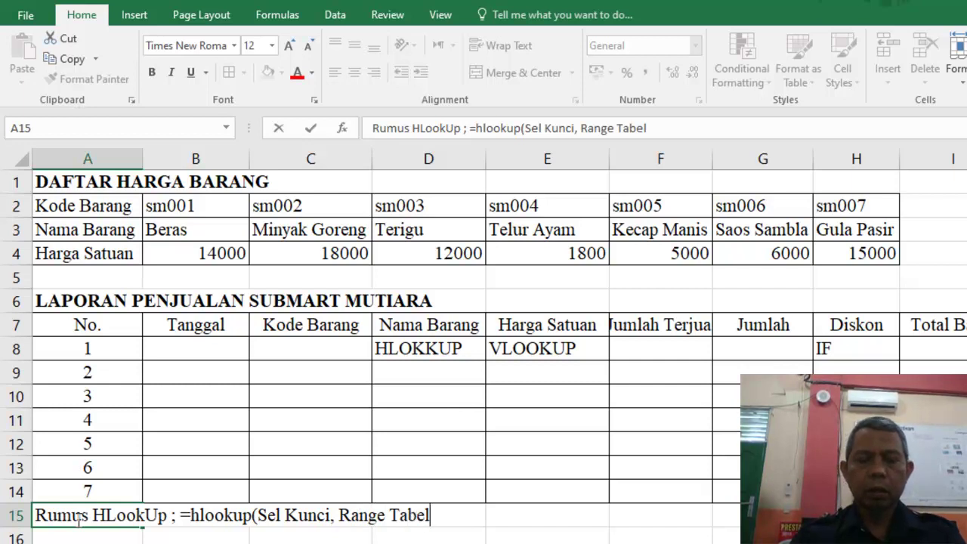
text( Induk)
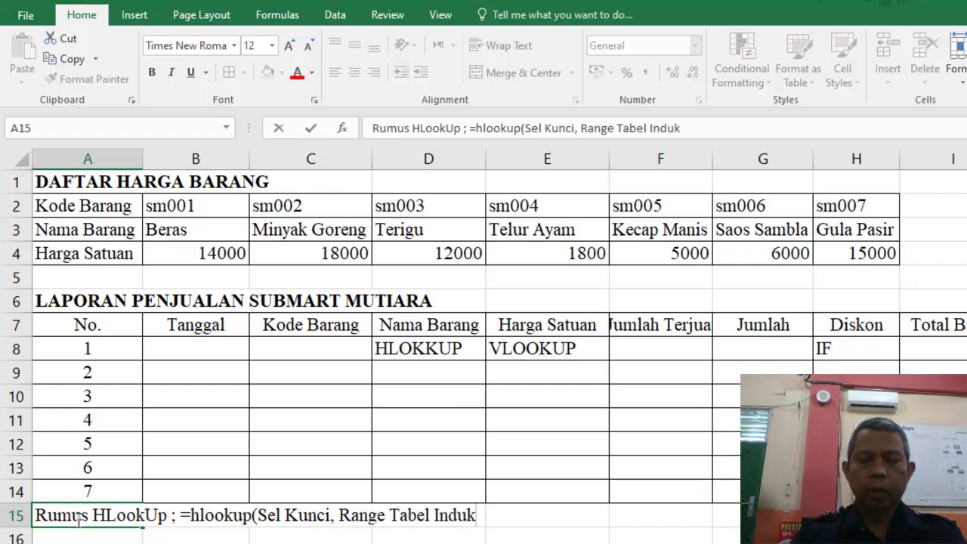
text(, Indeks Baris)
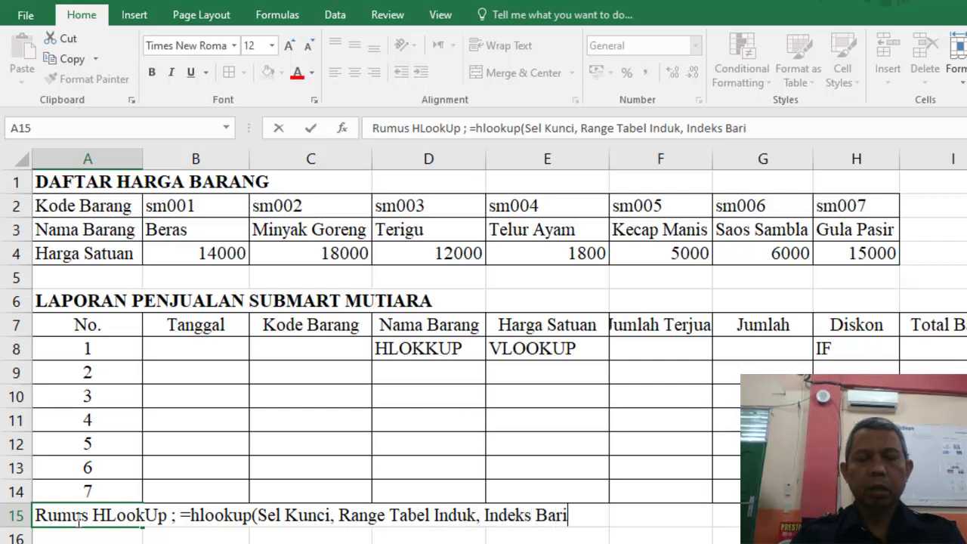
text())
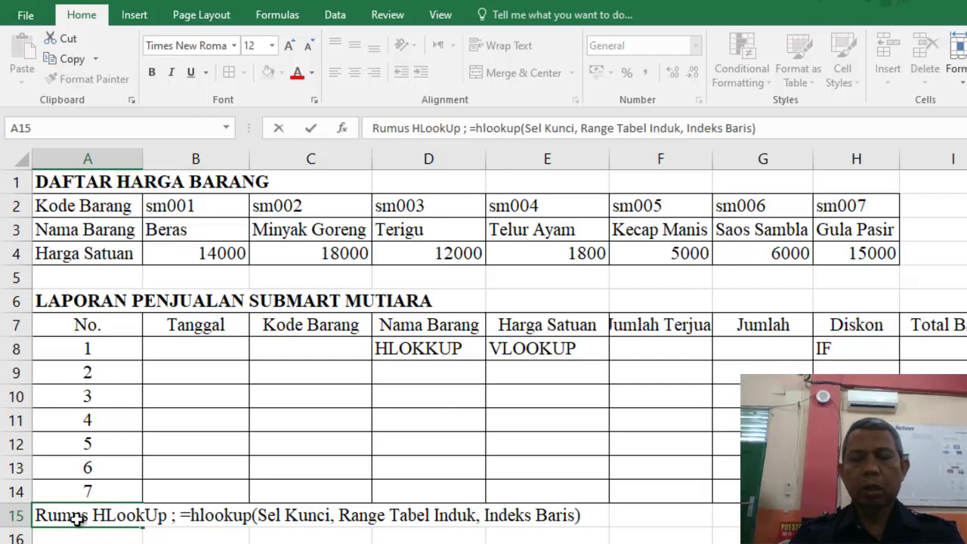
key(Return)
click(55, 487)
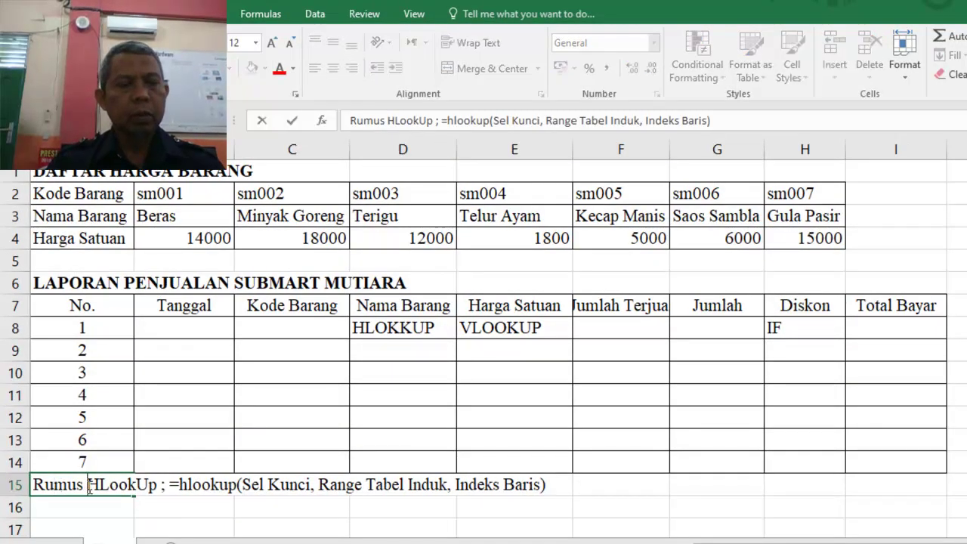
text(Umum)
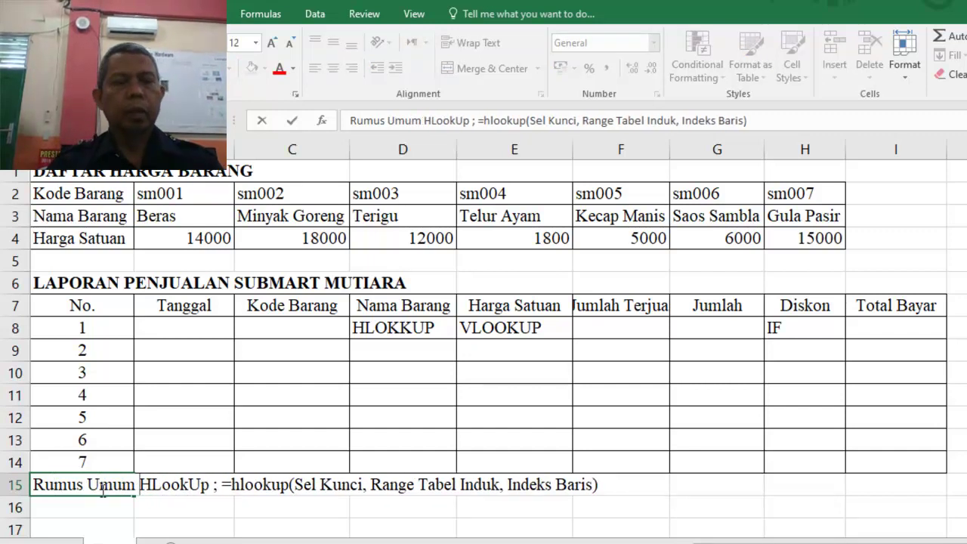
click(210, 485)
key(shift+End)
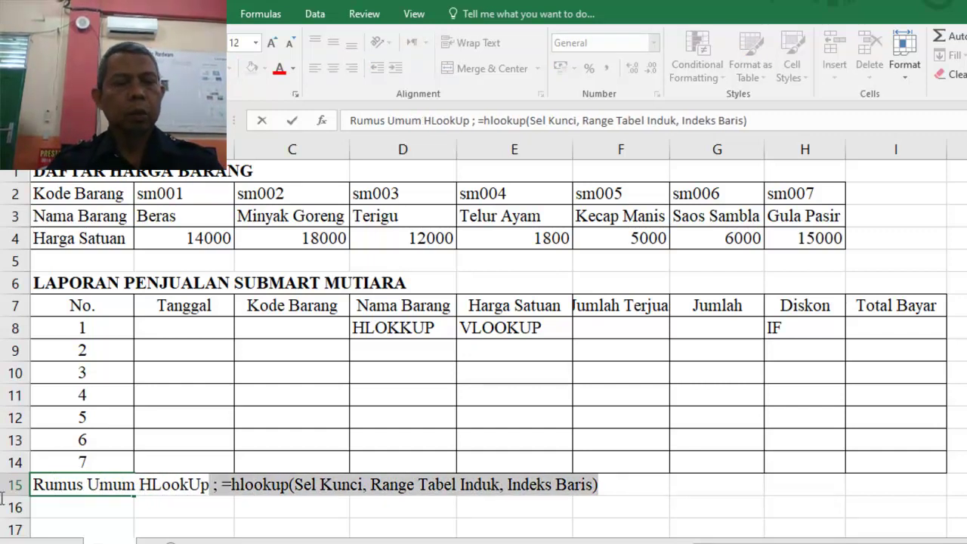
key(shift+Home)
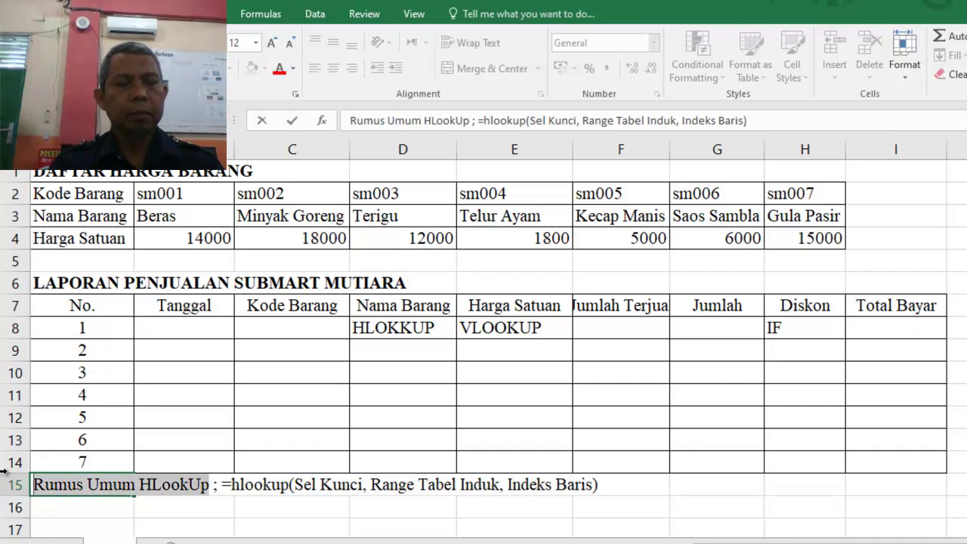
key(ctrl+b)
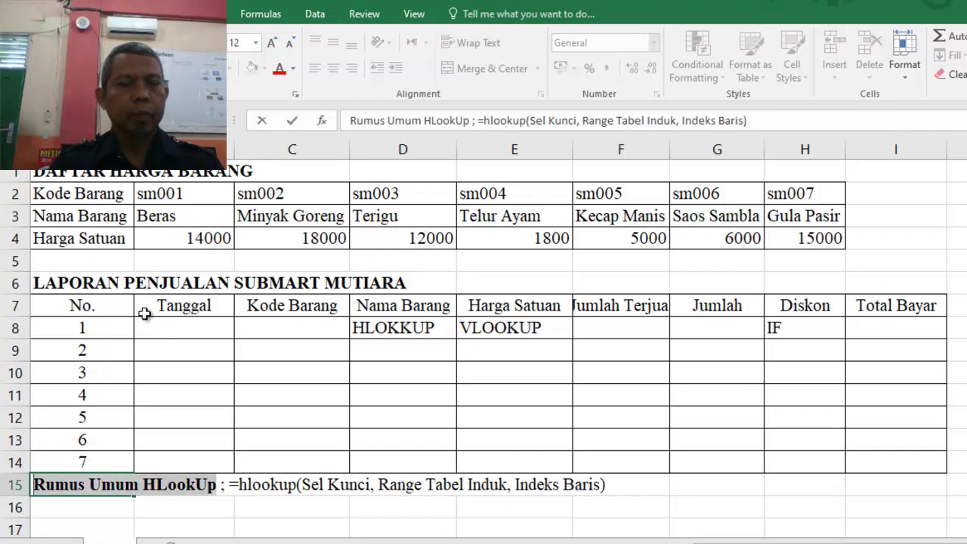
click(83, 505)
click(96, 488)
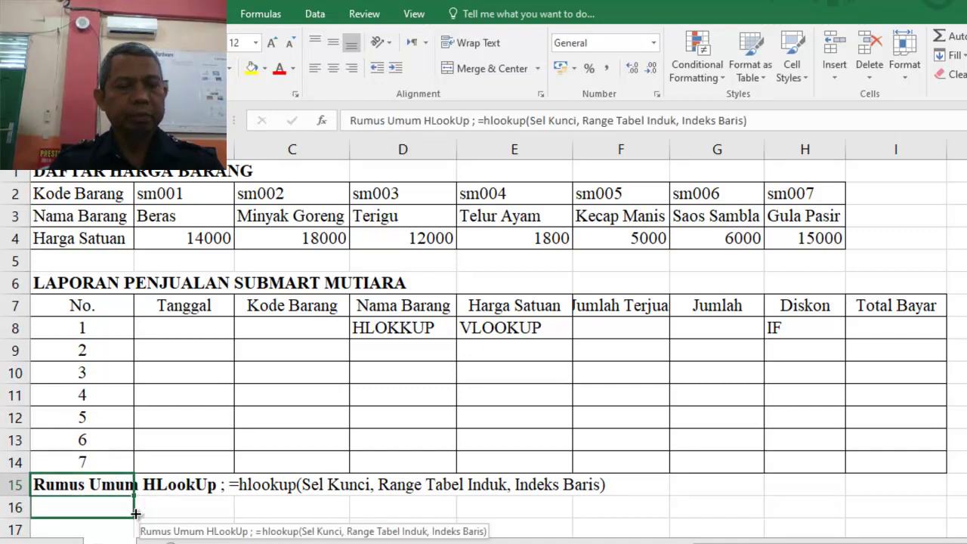
Step: Copy the A15 note to A16 and change it to the VLookUp version ending 'Indeks Kolom)'
drag(135, 496, 136, 520)
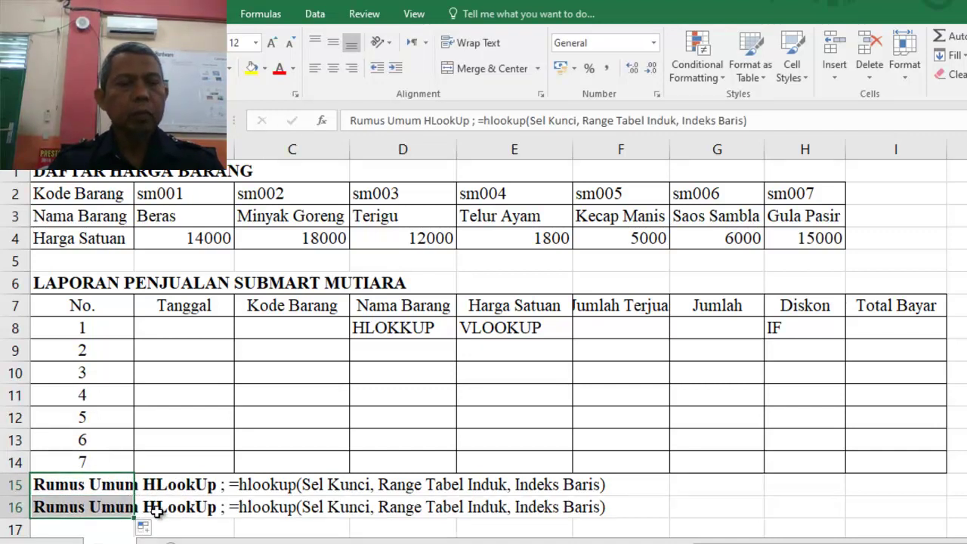
click(153, 507)
double_click(116, 507)
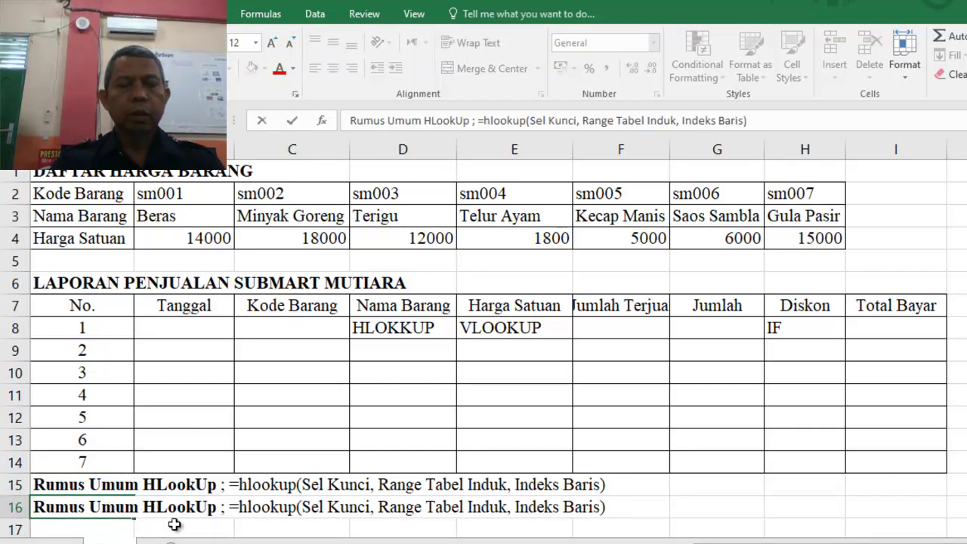
key(BackSpace)
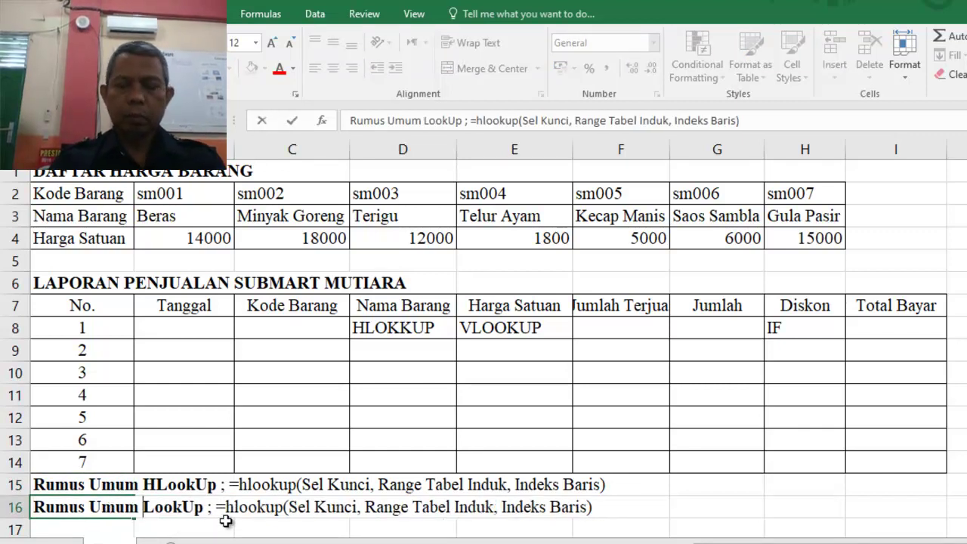
text(V)
click(246, 511)
key(BackSpace)
text(v)
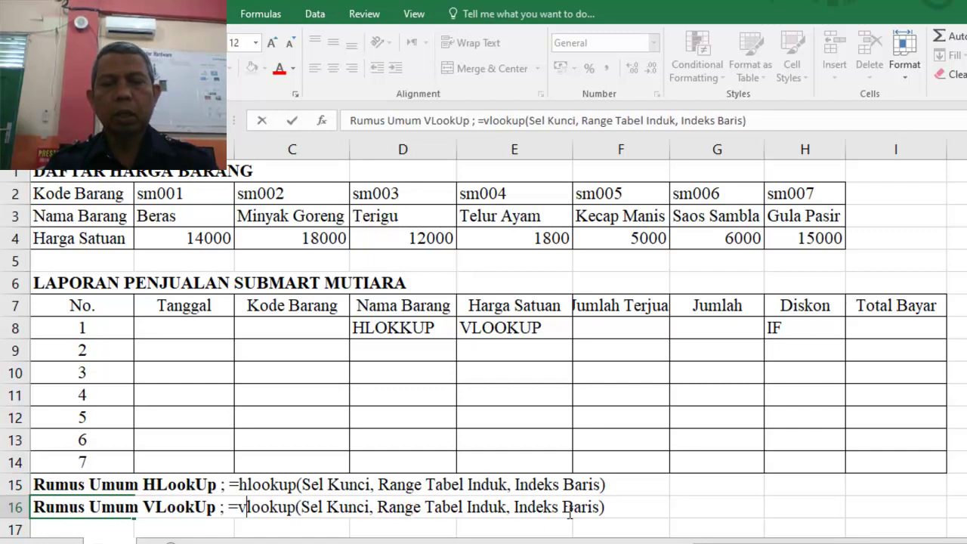
drag(563, 508, 600, 508)
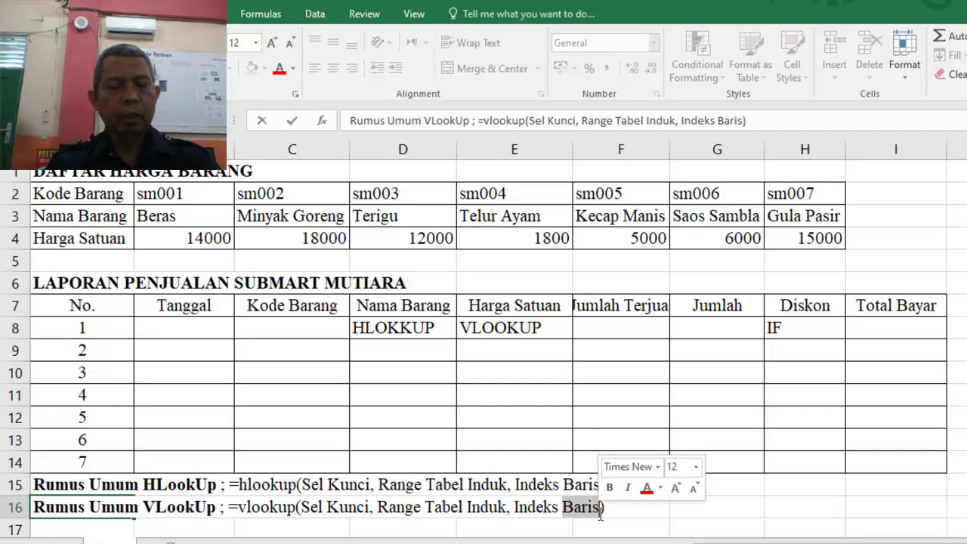
text(Kolom)
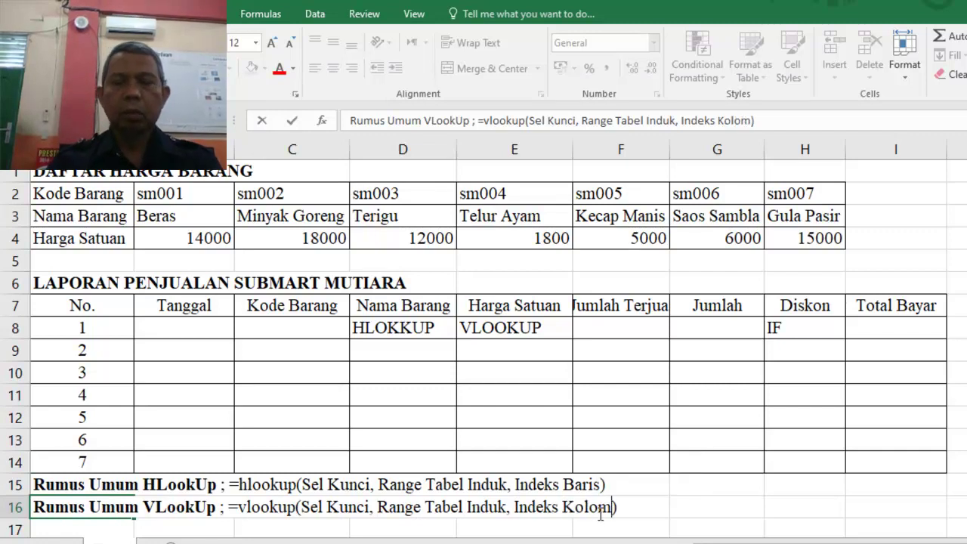
key(Return)
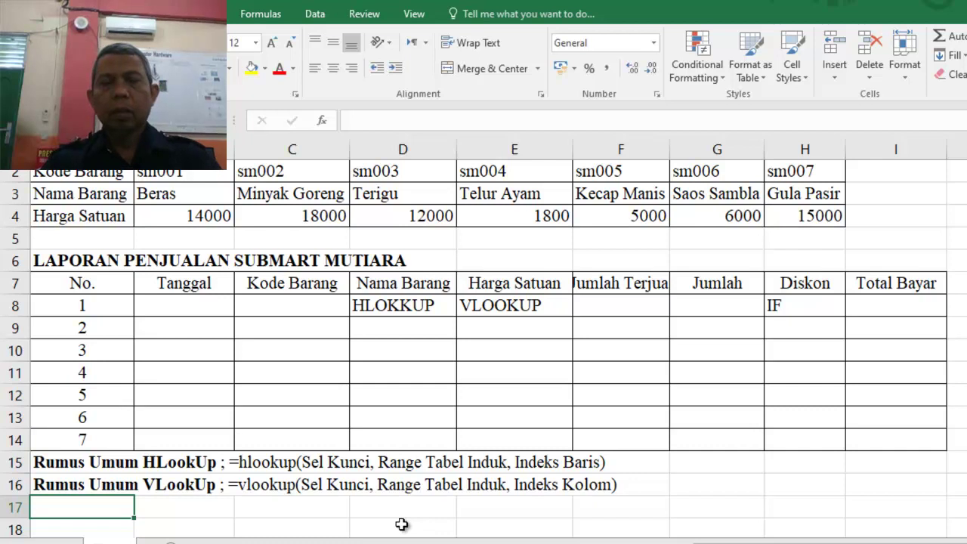
Step: Type a bold 'Diskon :' label into cell A17
click(806, 311)
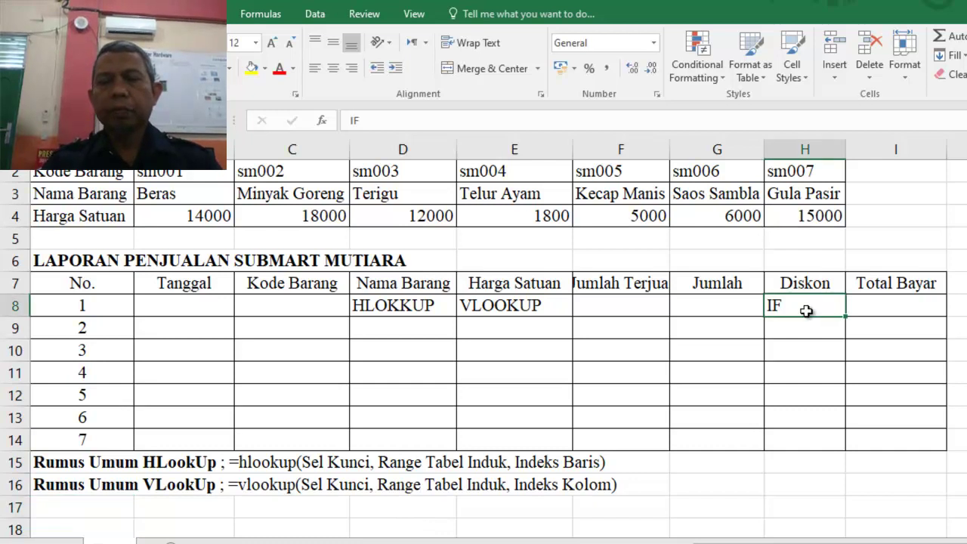
click(82, 500)
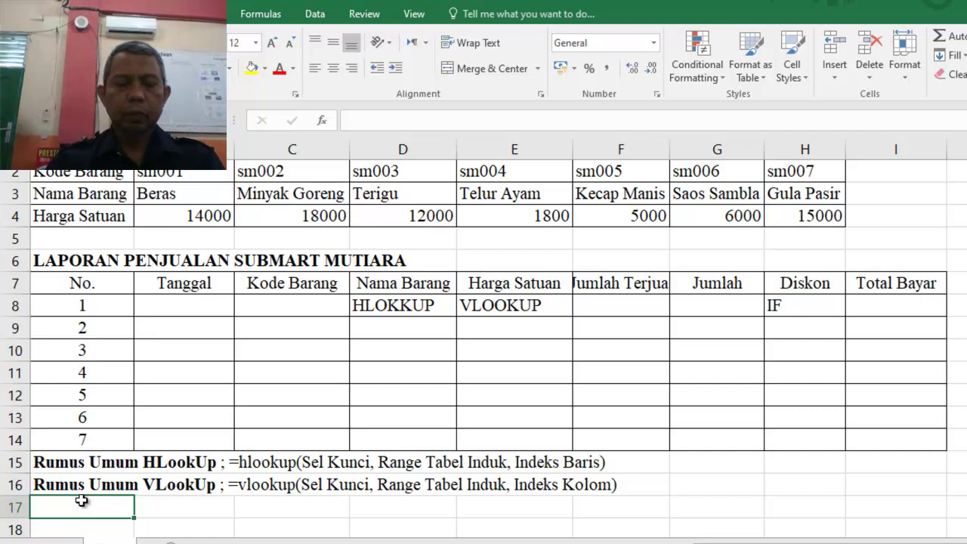
text(Diskon)
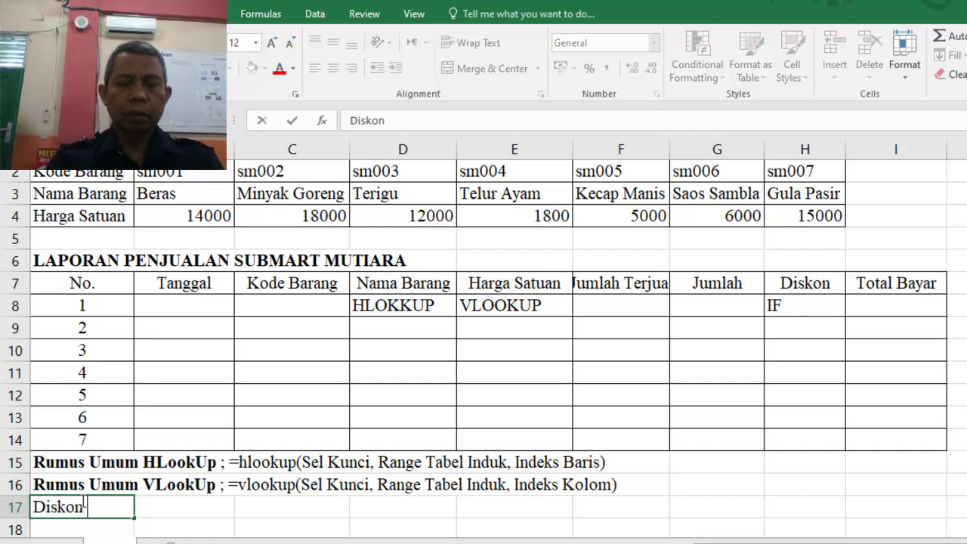
text( :)
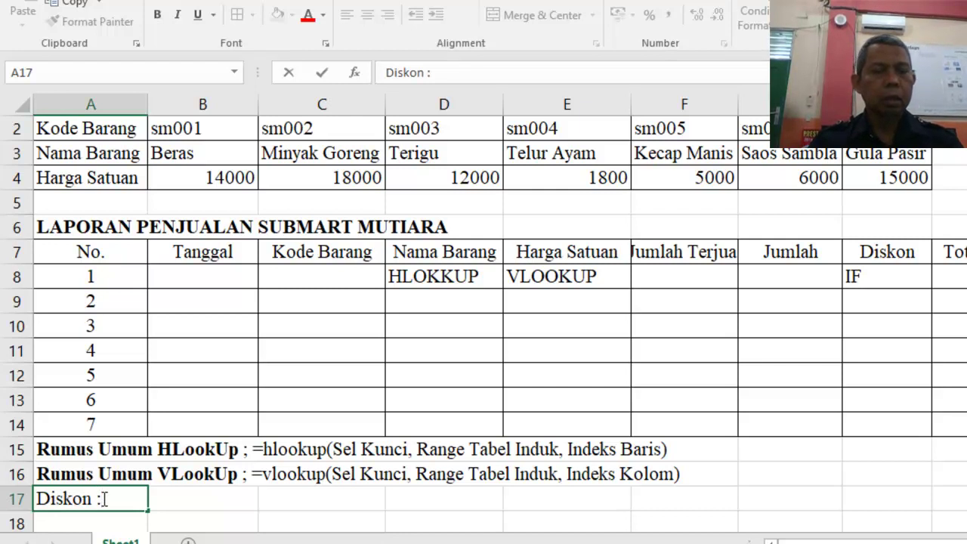
drag(95, 500, 22, 499)
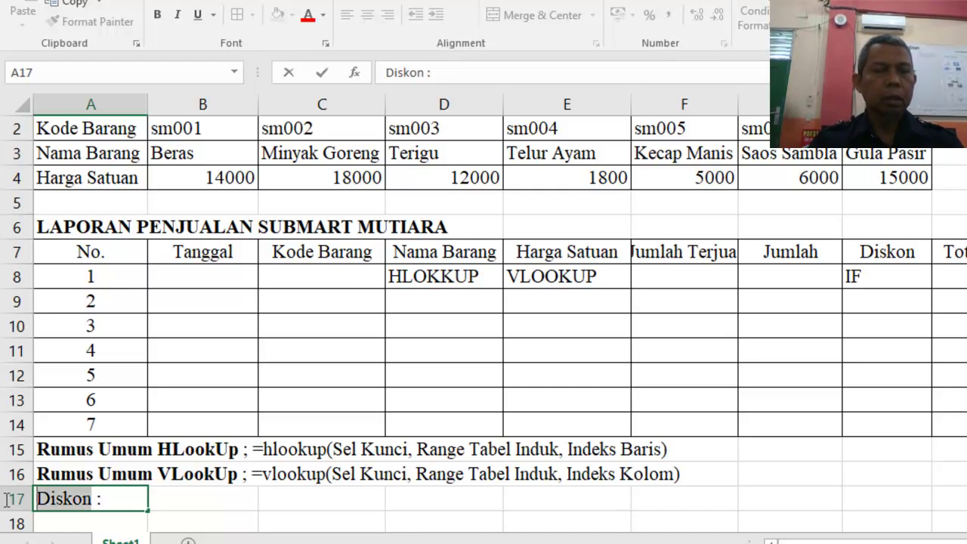
click(158, 17)
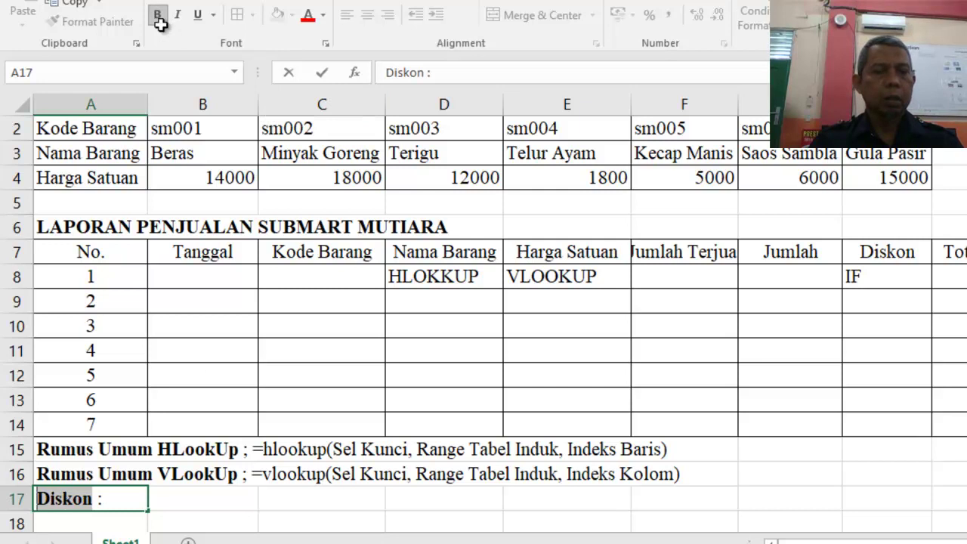
click(118, 501)
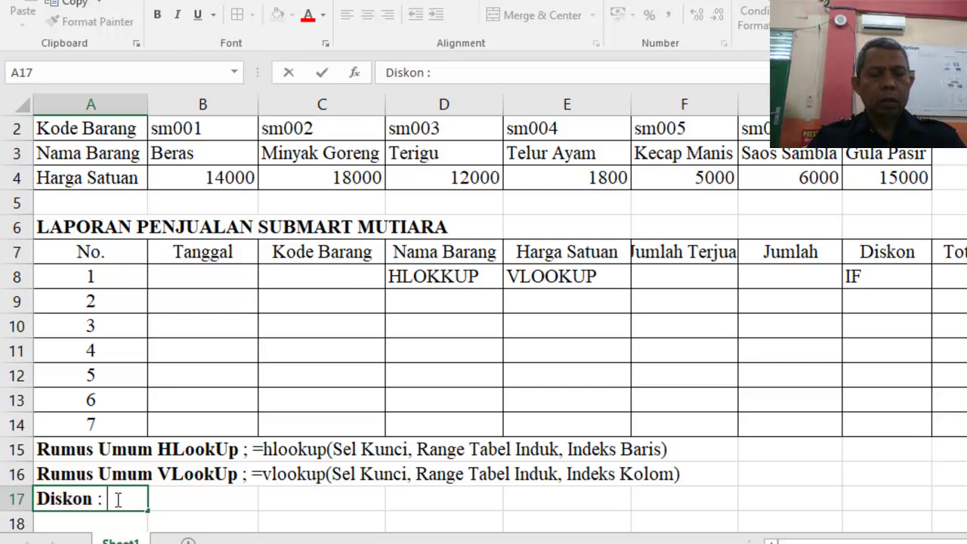
Step: Complete the A17 rule: 5% discount of Jumlah from 100.000 up, otherwise no discount
text(Jika )
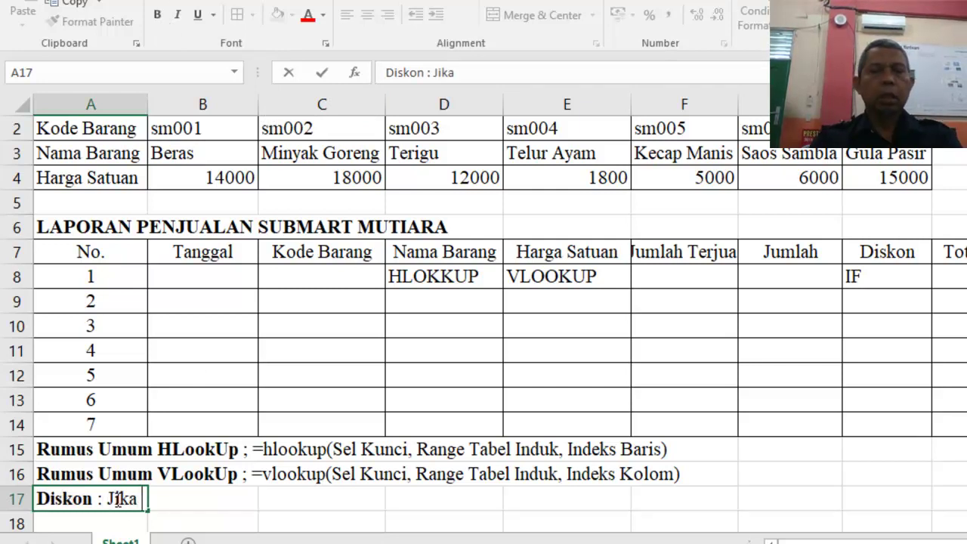
text(Jumlah 100.000 ke)
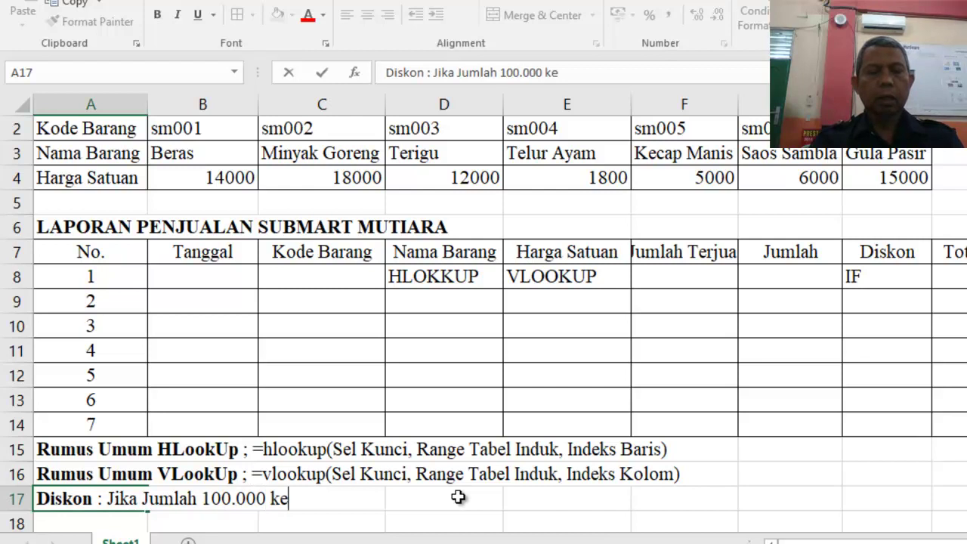
text( atas,)
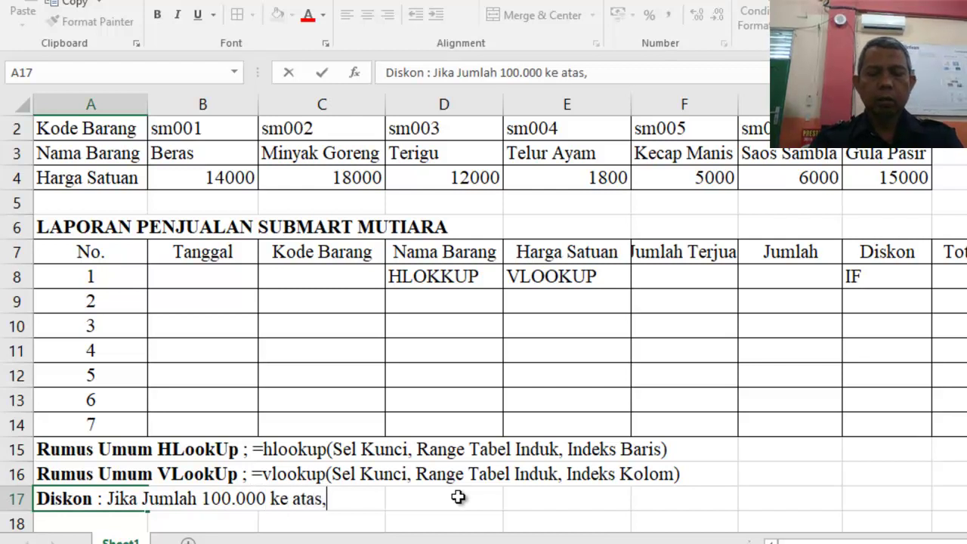
text( maka)
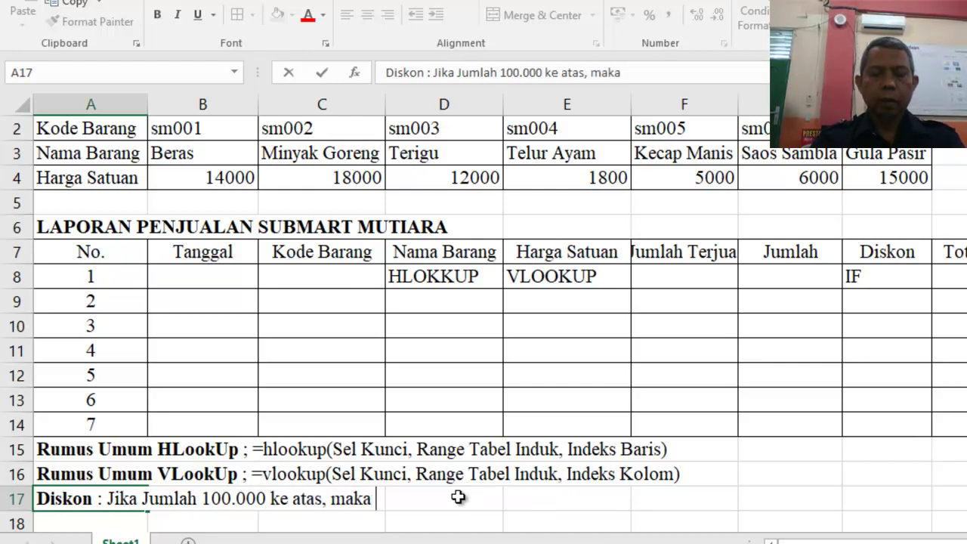
text( diskon 5)
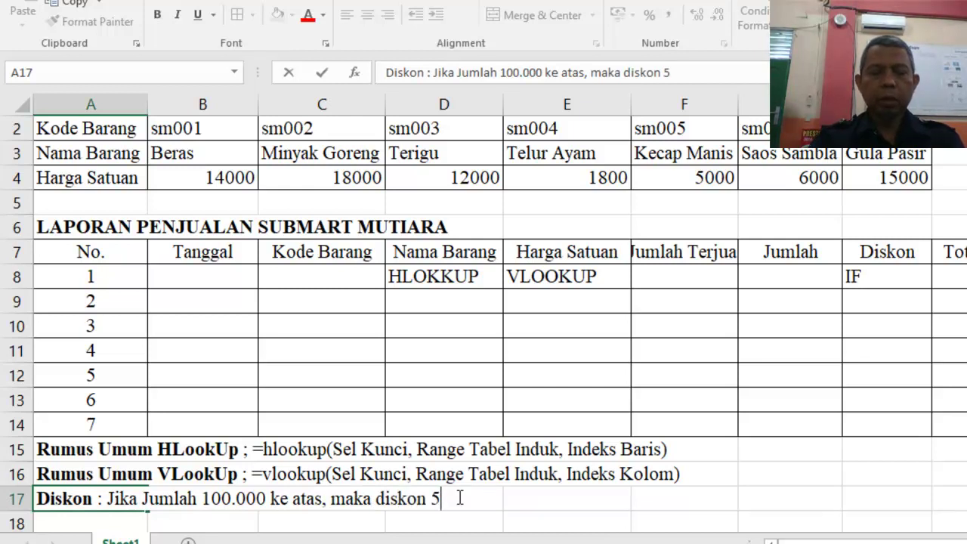
text(% dari Jumlah, s)
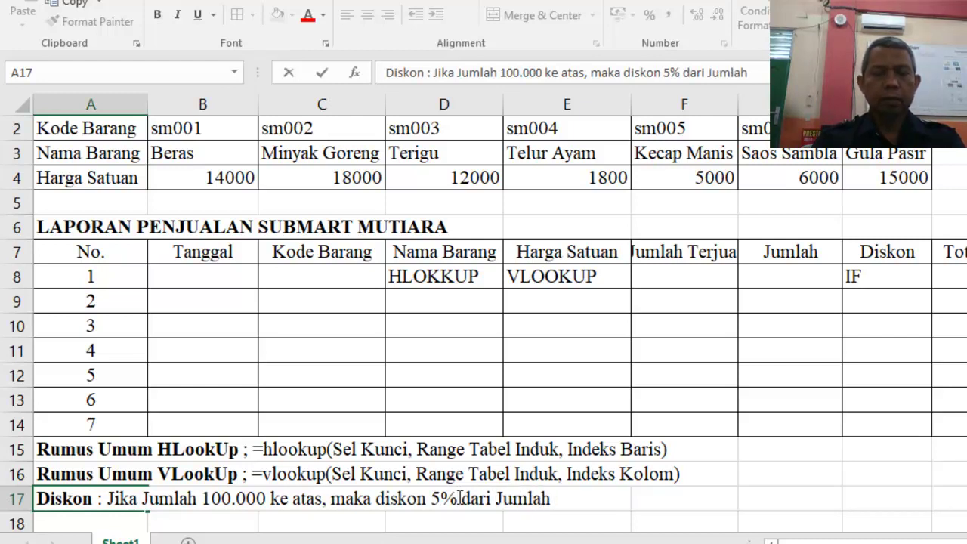
text(elain itu tidak dapat)
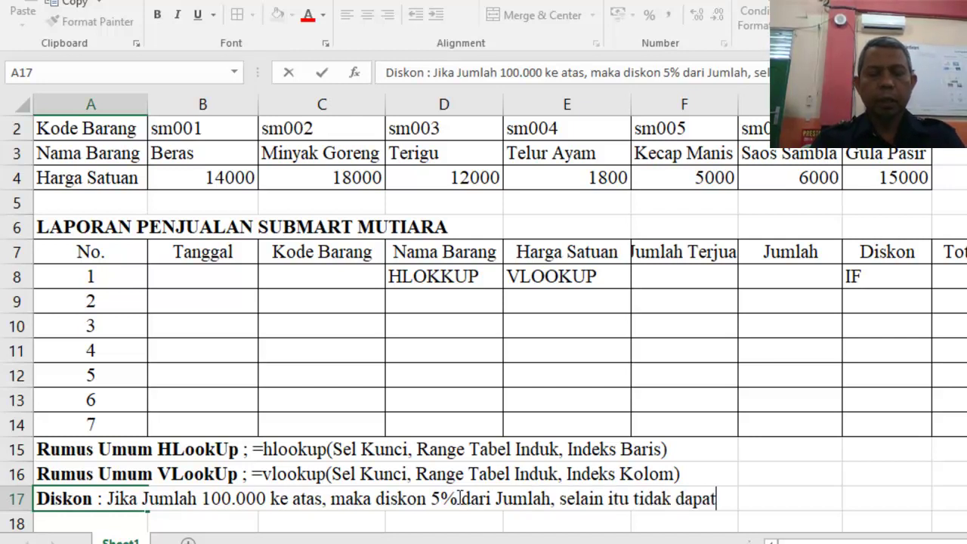
text( diskon)
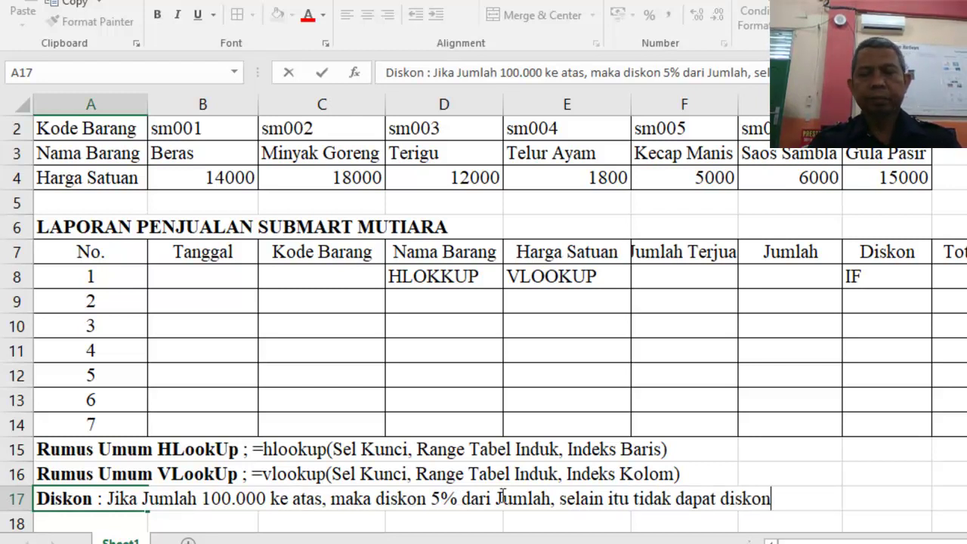
click(869, 501)
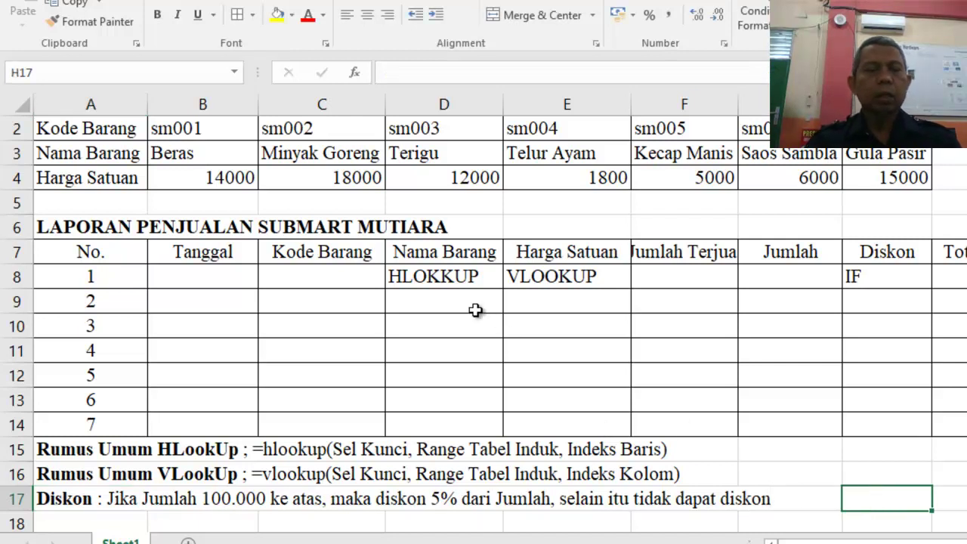
Step: Start =hlookup( in D8 using the item code in C8 as the lookup value
click(443, 278)
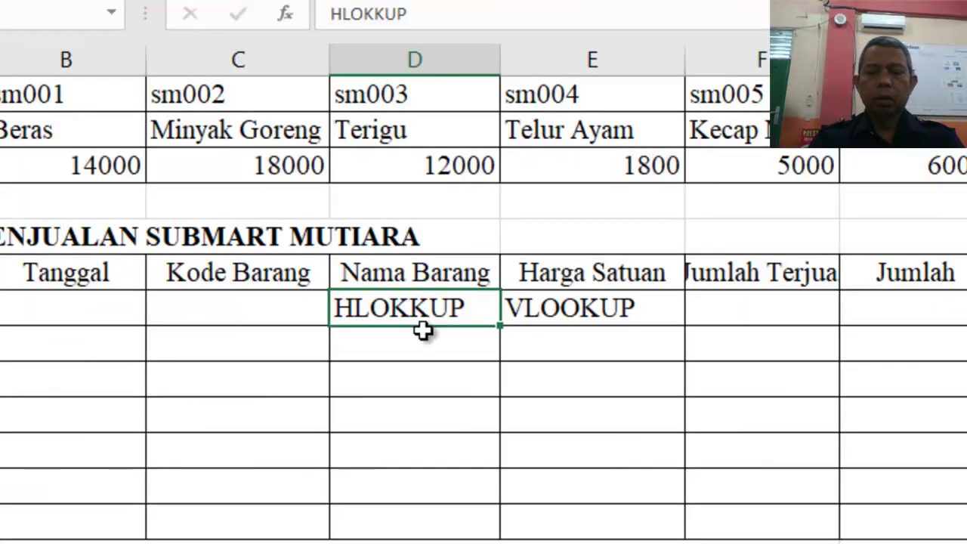
text(=h)
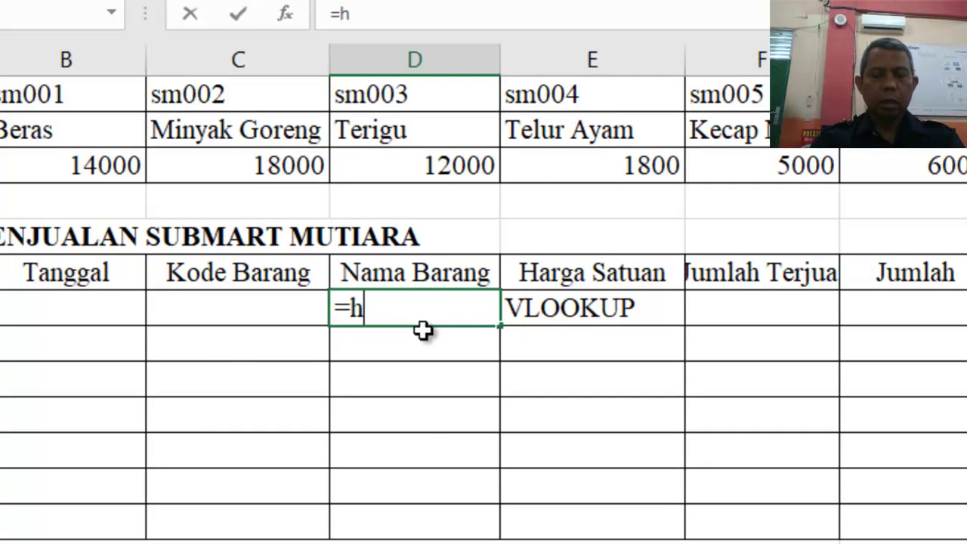
text(l)
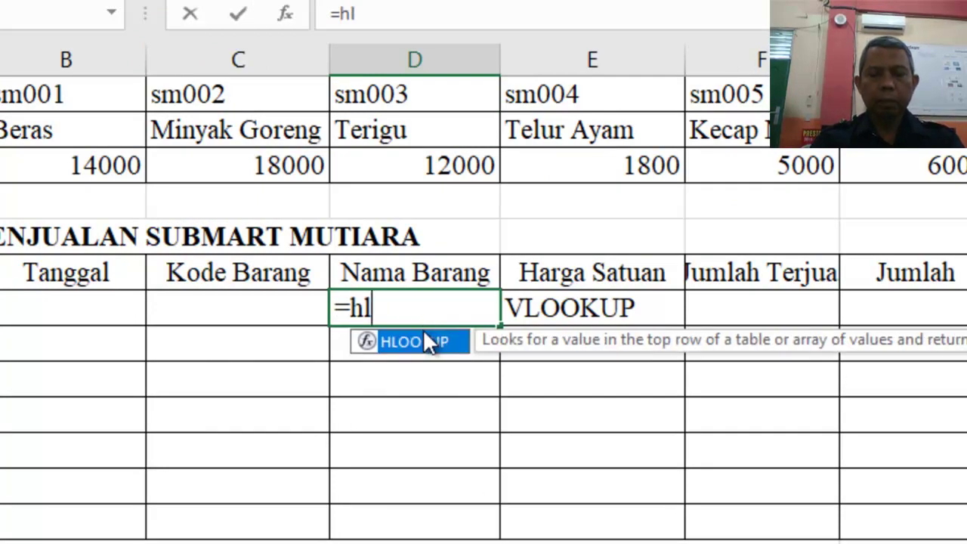
text(ookup)
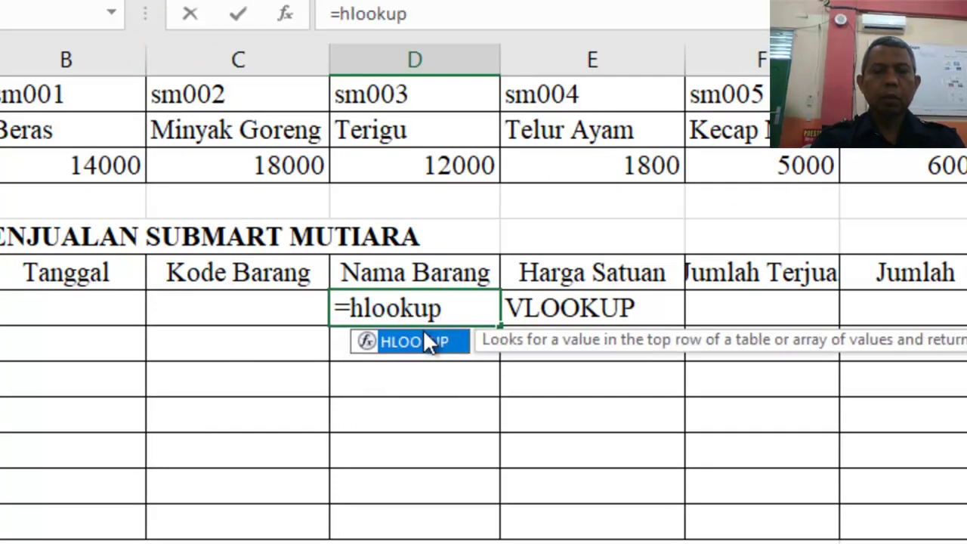
text(()
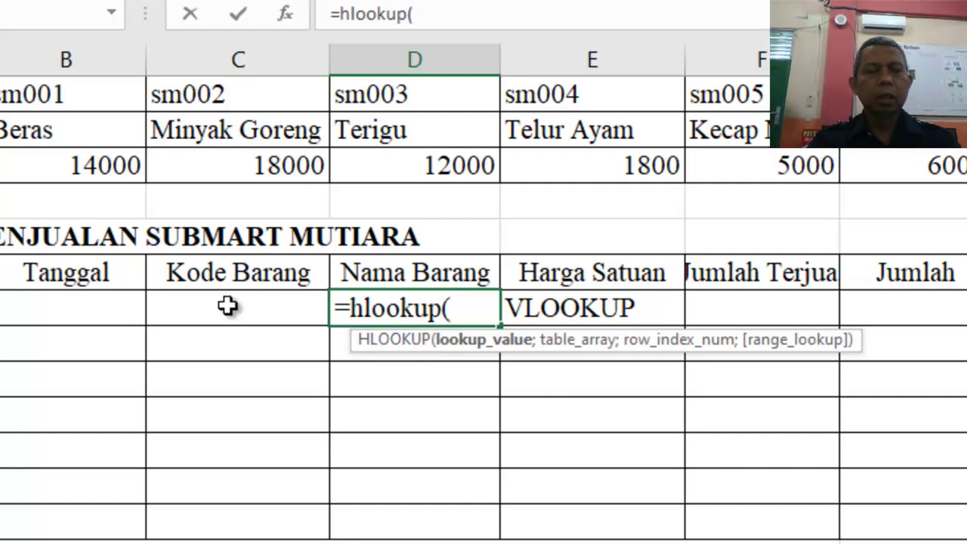
click(227, 307)
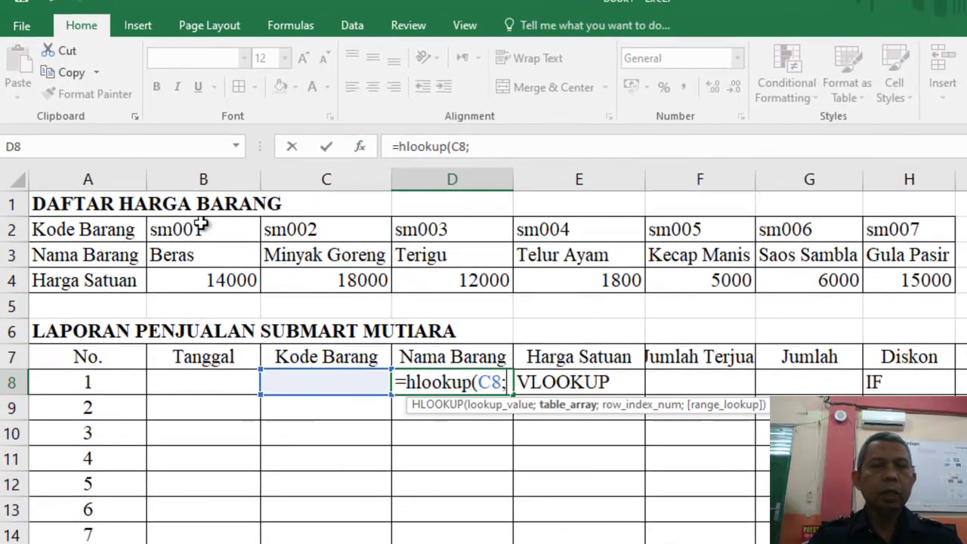
Step: Finish D8 as =hlookup(C8;$B$2:$H$4;2), which shows #N/A for the empty code
click(201, 224)
drag(201, 225, 743, 240)
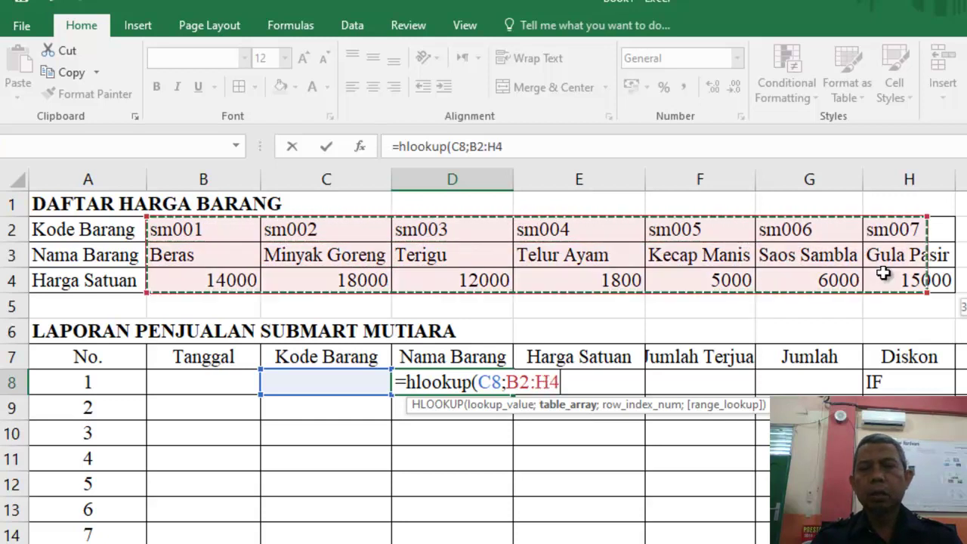
drag(742, 241, 898, 278)
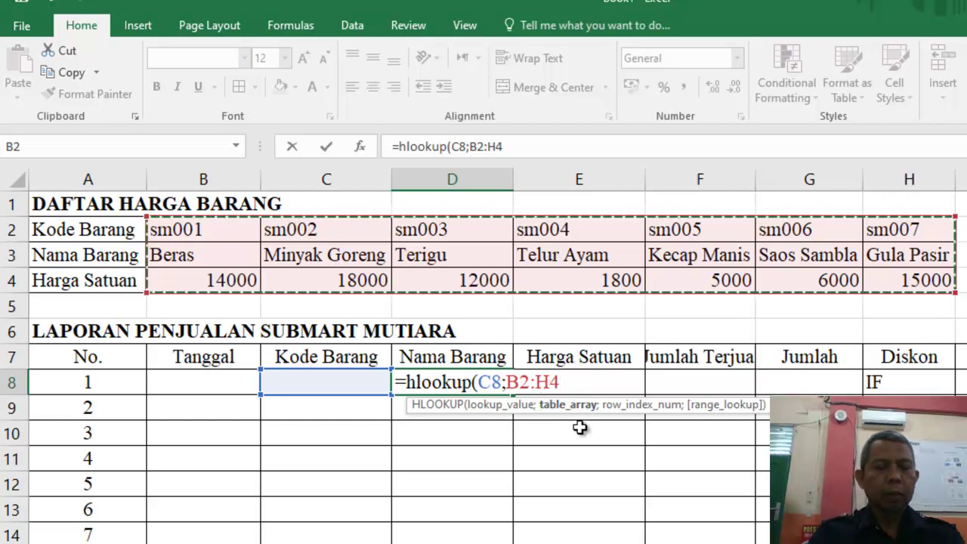
key(F4)
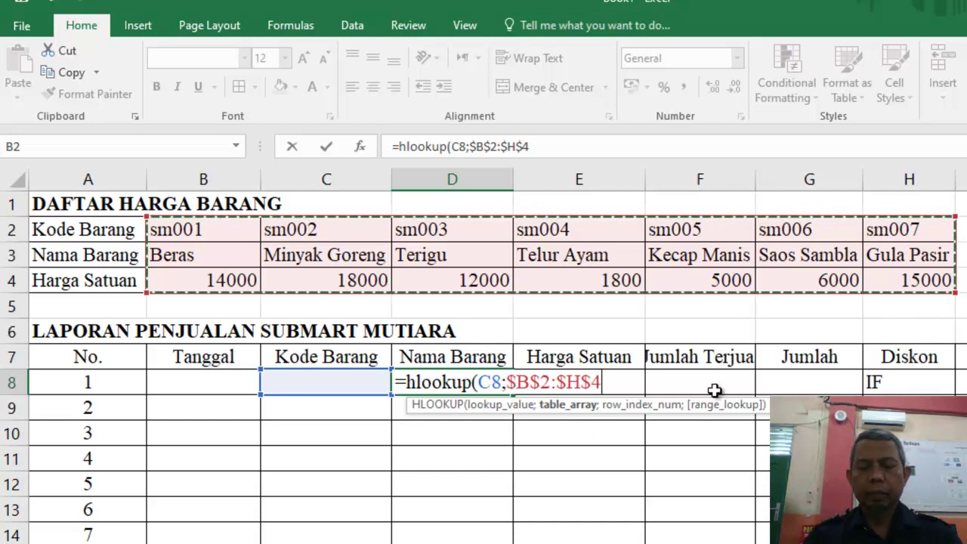
text(;2)
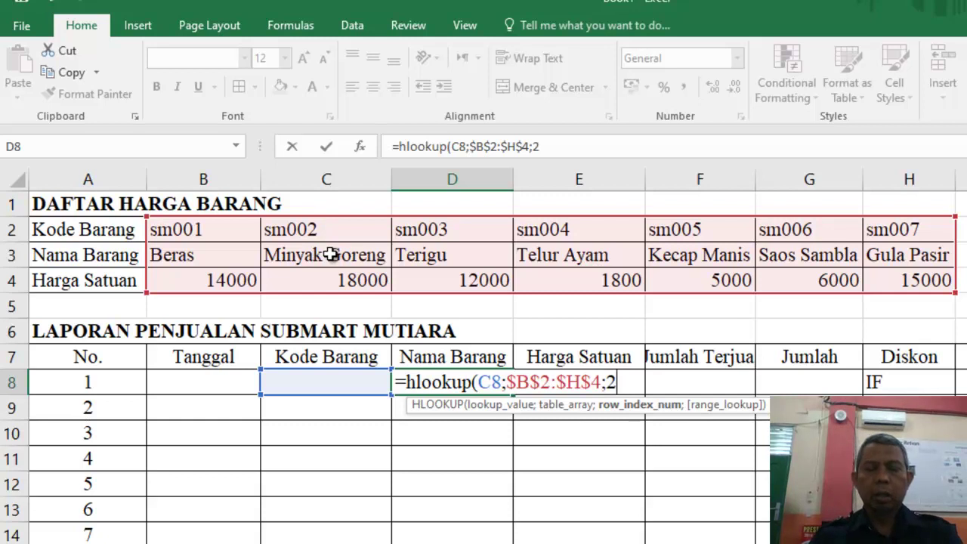
key(Return)
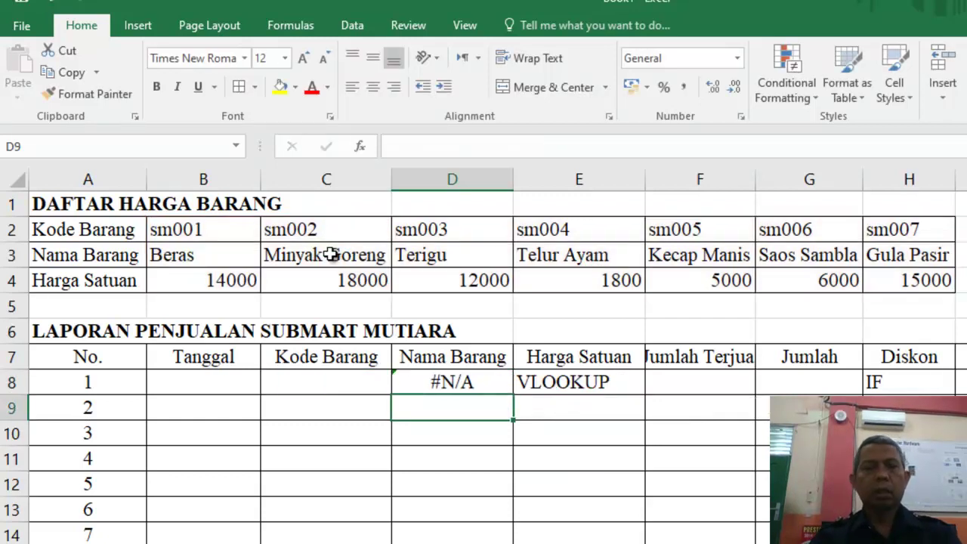
Step: Fill D8's lookup down to D14, enter codes sm001 and sm002 in C8:C9, and widen column D
click(454, 384)
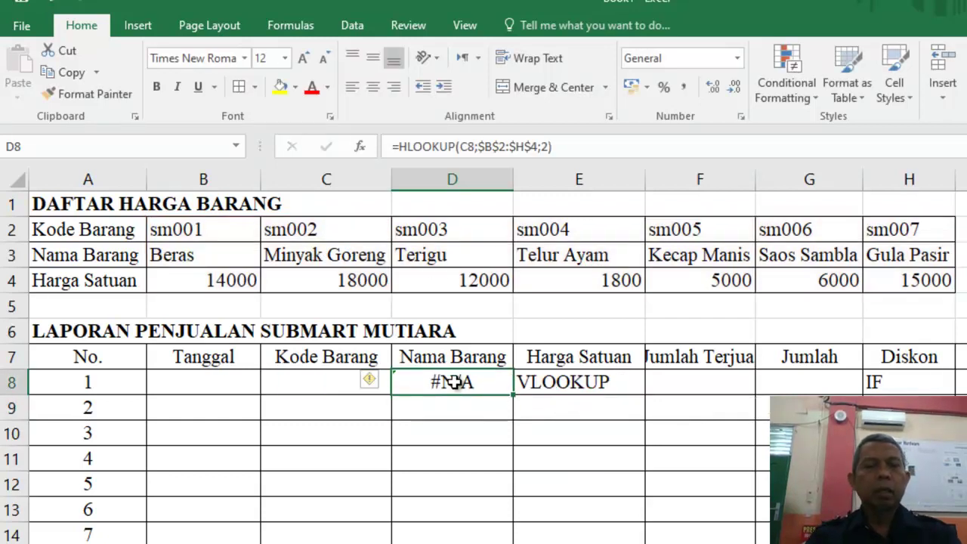
drag(512, 399, 505, 534)
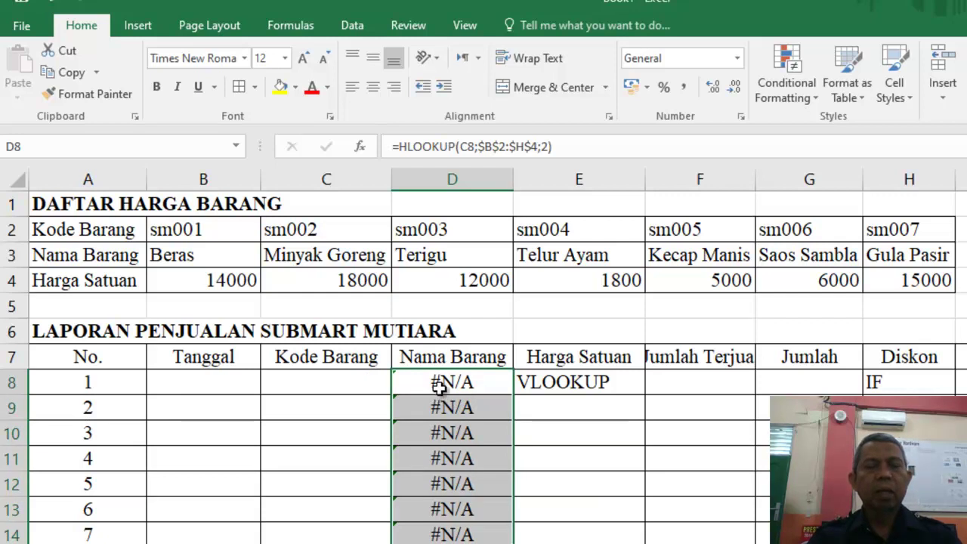
click(326, 382)
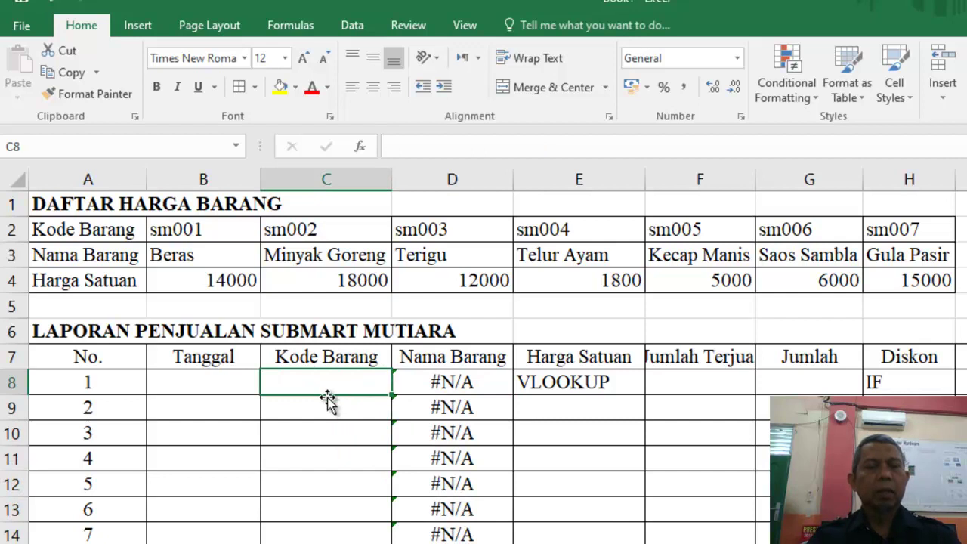
text(sm001)
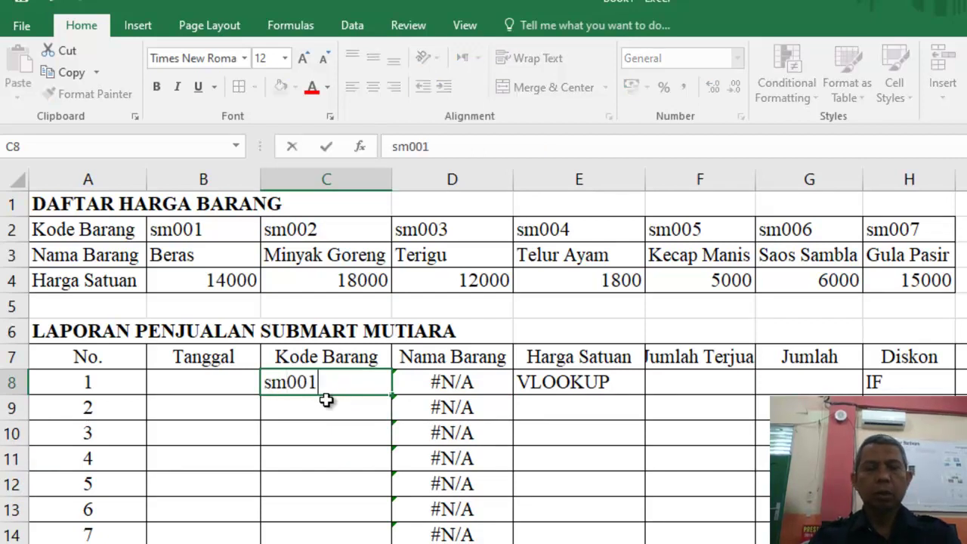
key(Return)
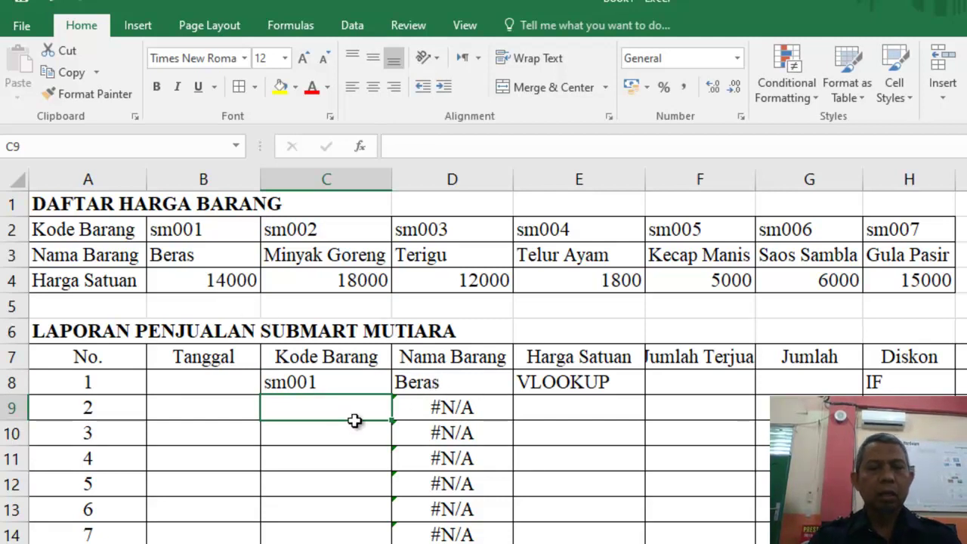
text(sm001)
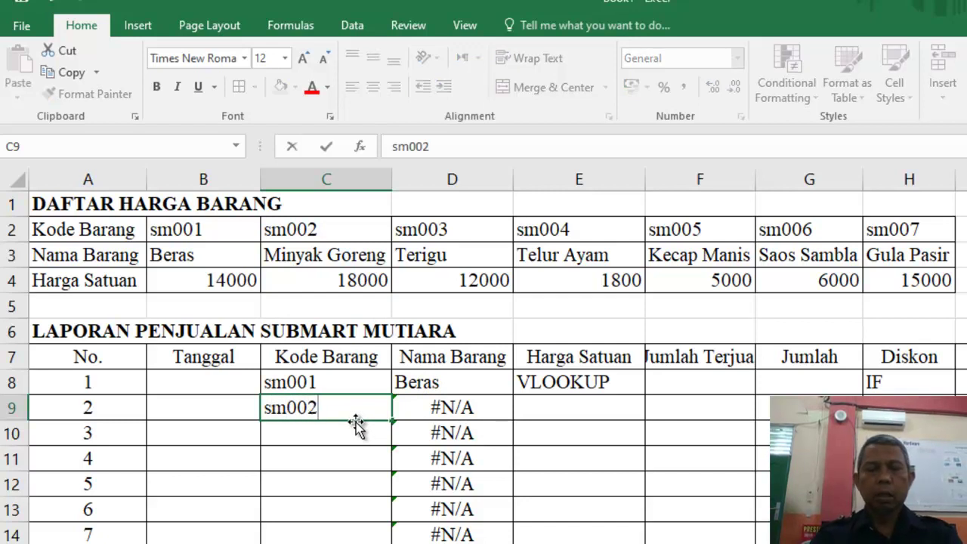
key(Return)
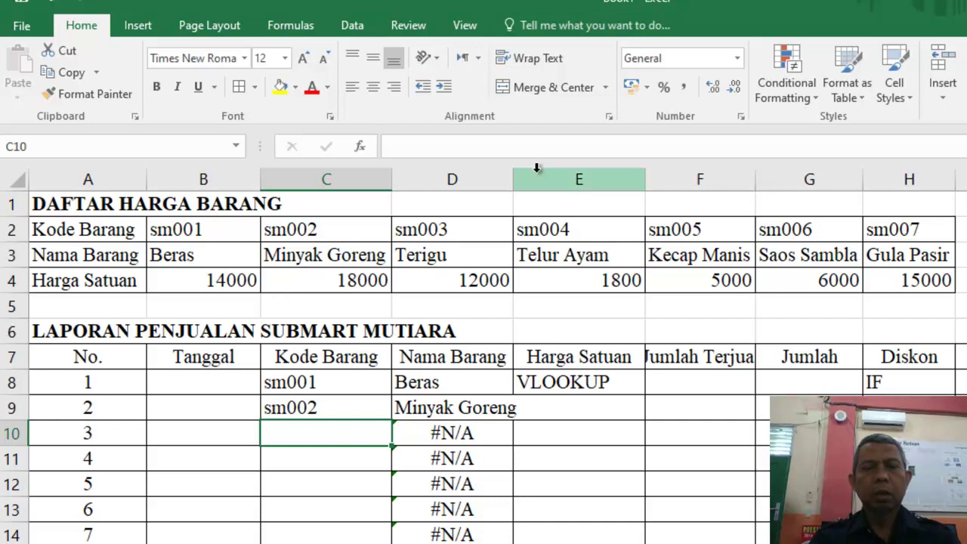
drag(514, 177, 527, 179)
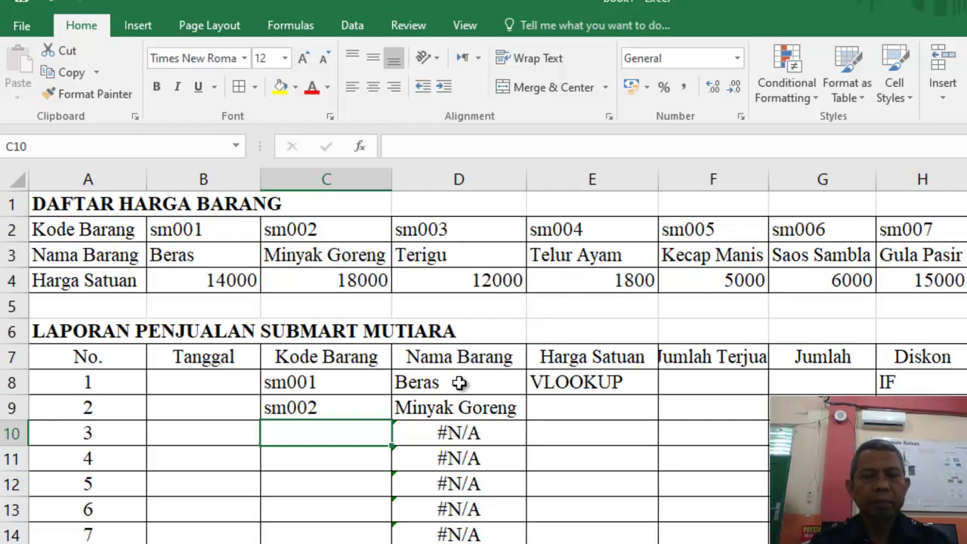
Step: Check the D8 and E8 cells, then select the price list A2:H4
click(463, 383)
click(604, 383)
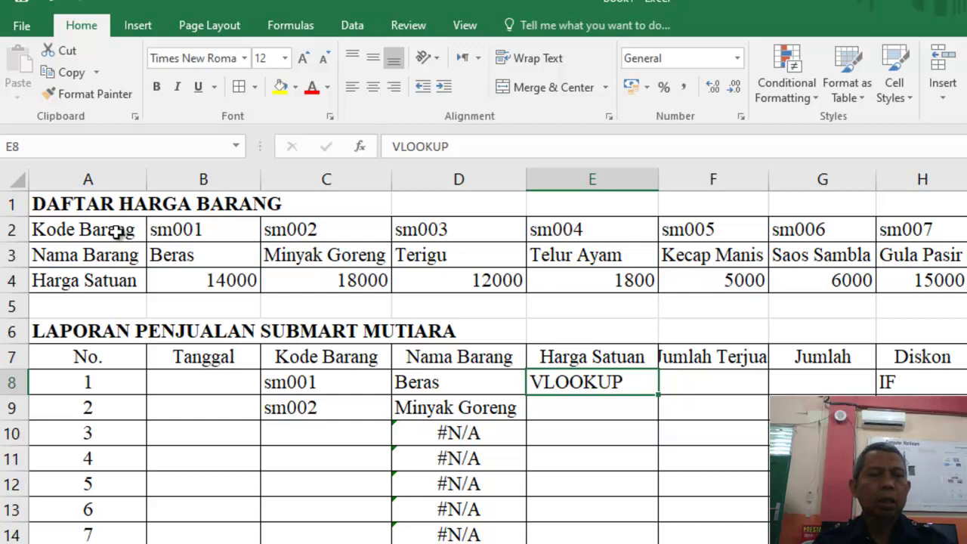
drag(117, 229, 953, 280)
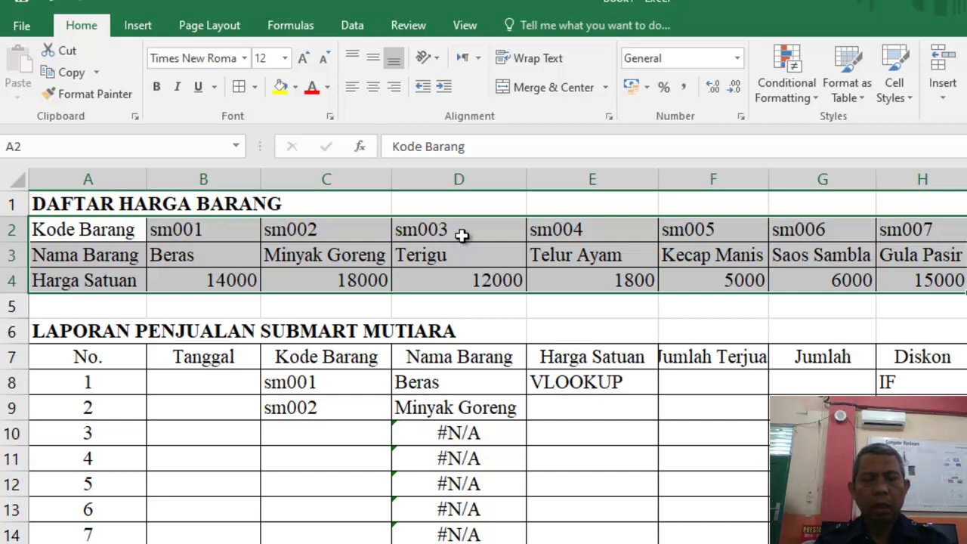
Step: Copy the price list and paste it transposed at K2
right_click(462, 236)
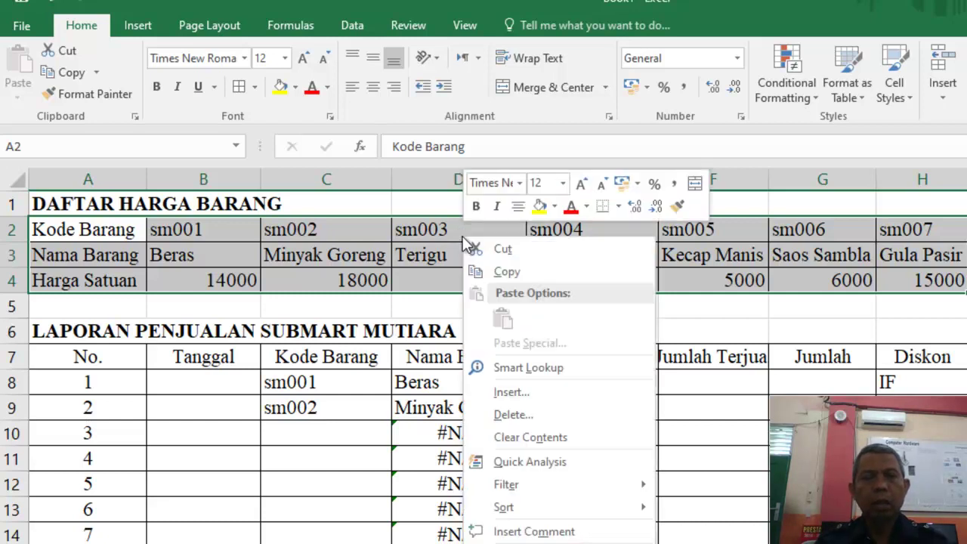
click(521, 270)
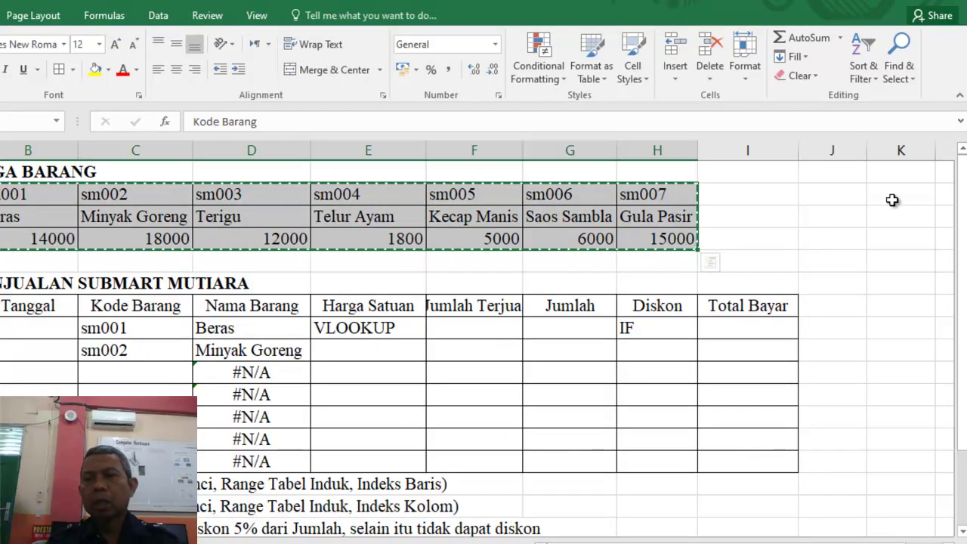
click(890, 196)
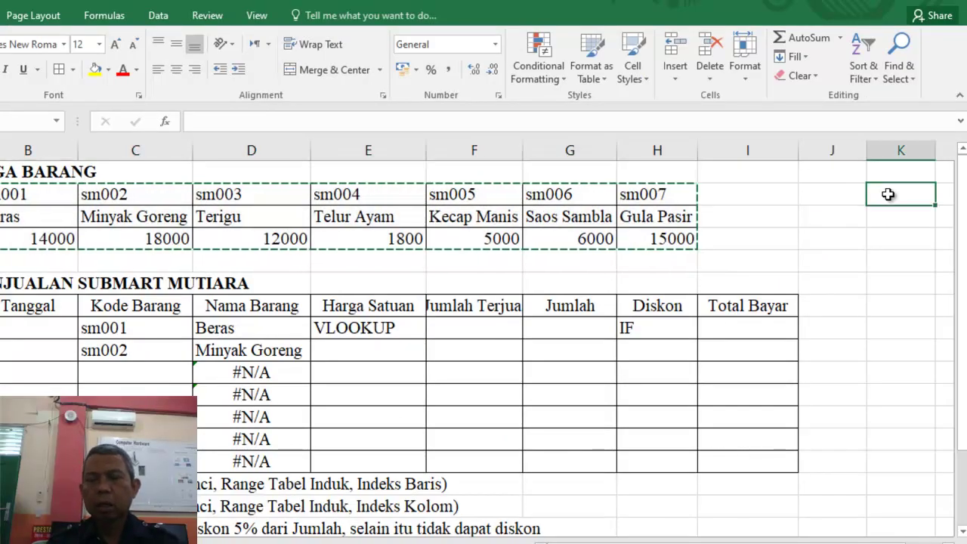
right_click(890, 194)
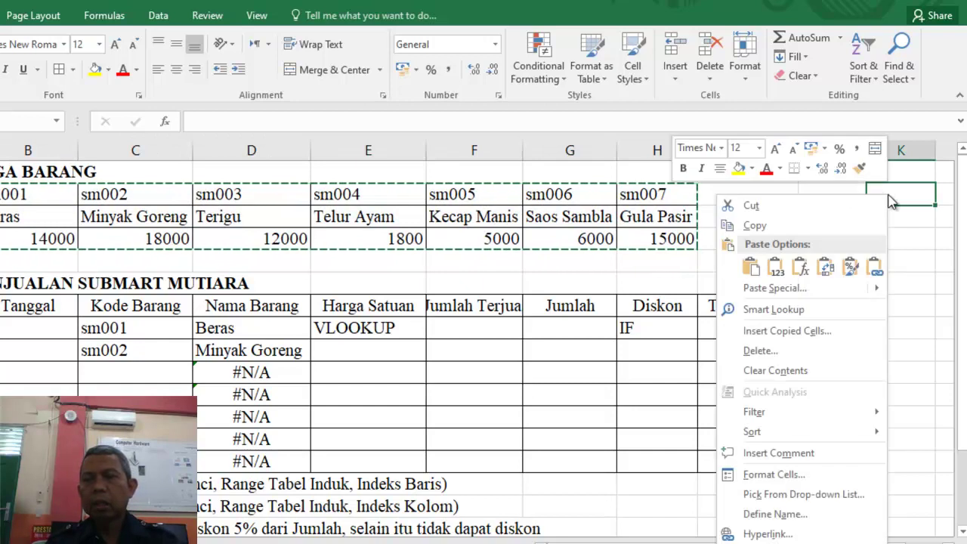
click(753, 268)
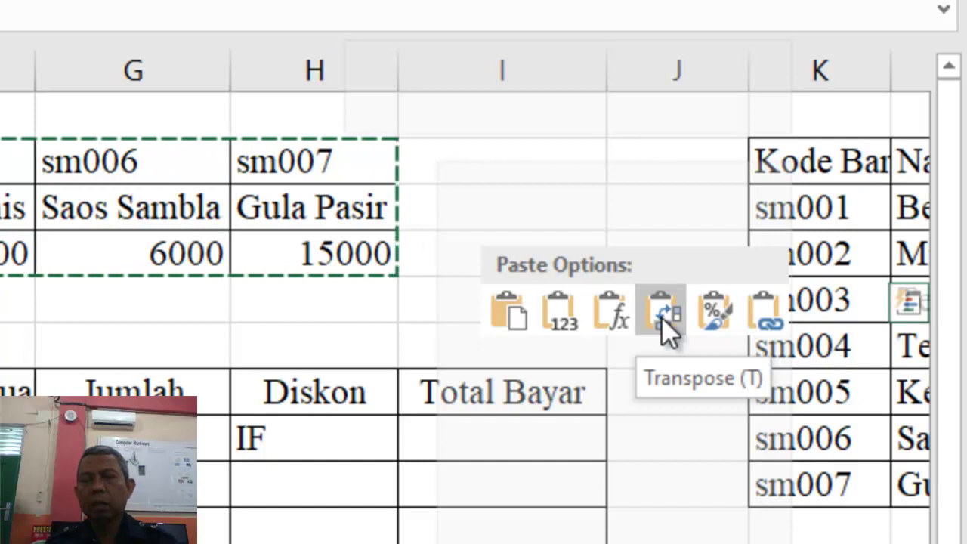
click(662, 317)
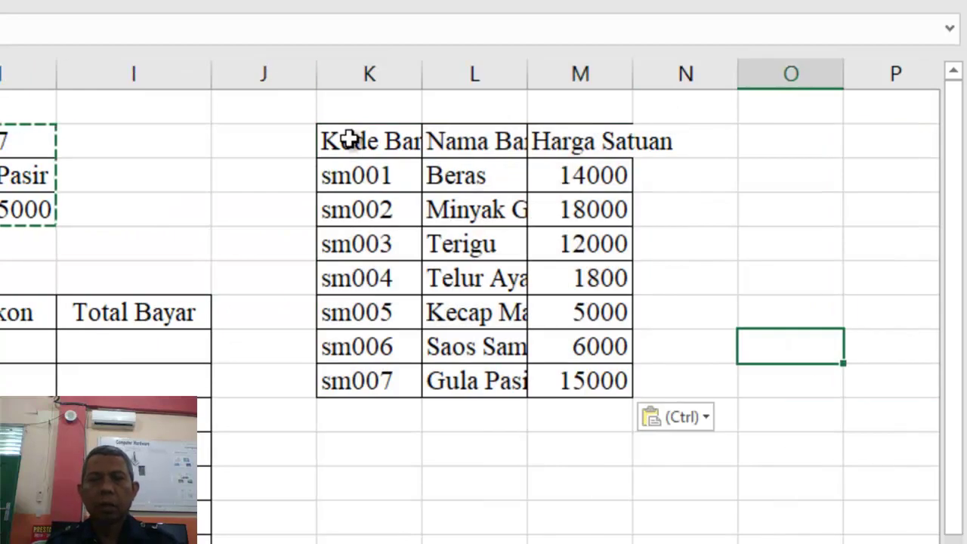
Step: AutoFit columns K to M and cancel the copy marquee
click(352, 137)
drag(360, 66, 597, 73)
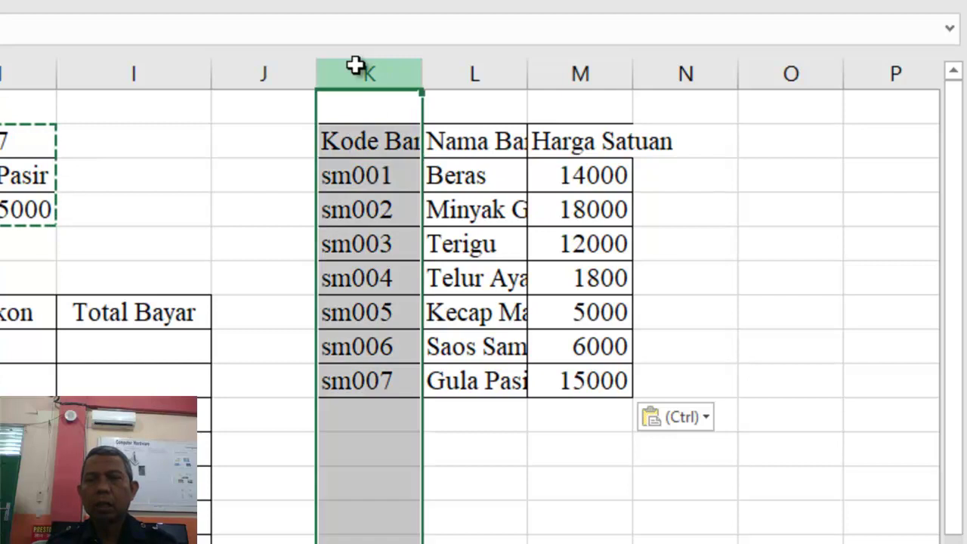
double_click(633, 67)
click(536, 241)
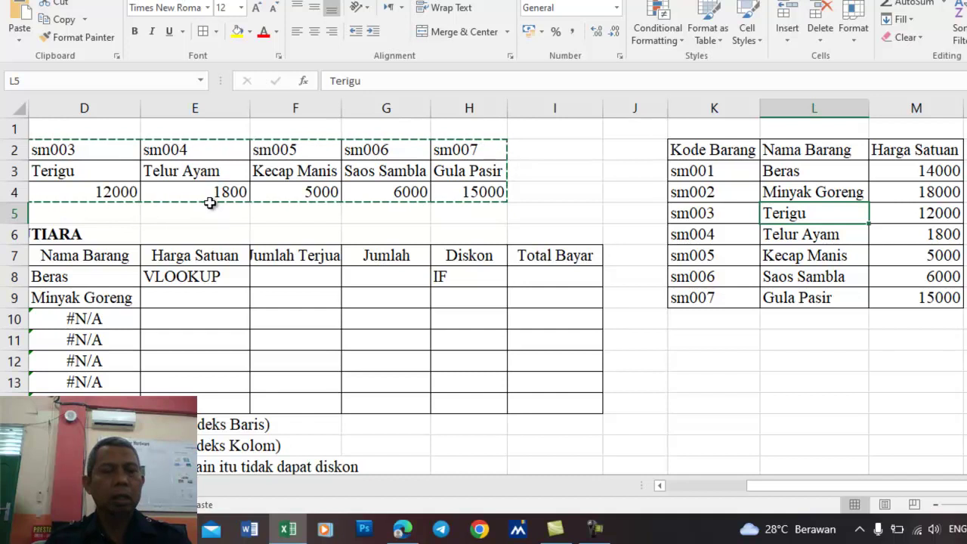
key(Escape)
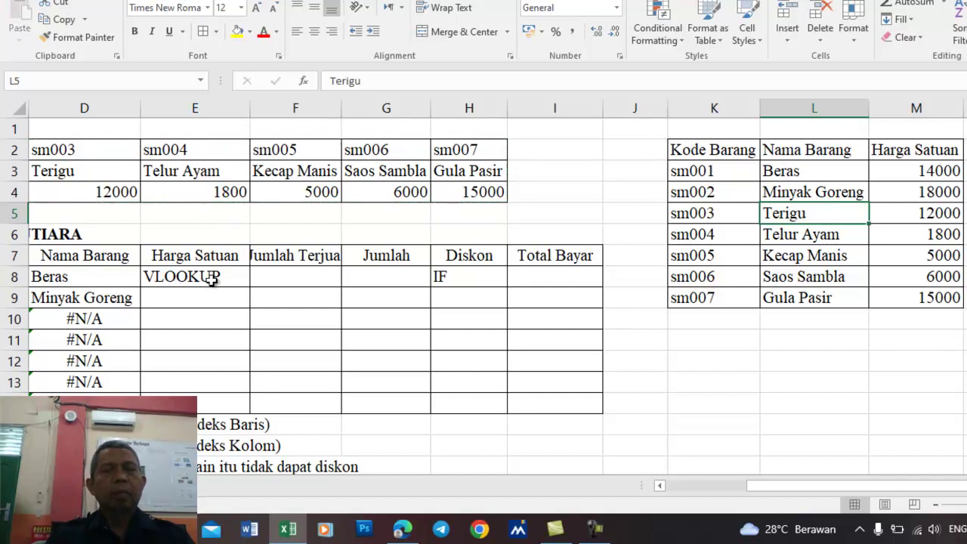
Step: Start =vlookup( in E8 with C8 as the lookup value
click(210, 277)
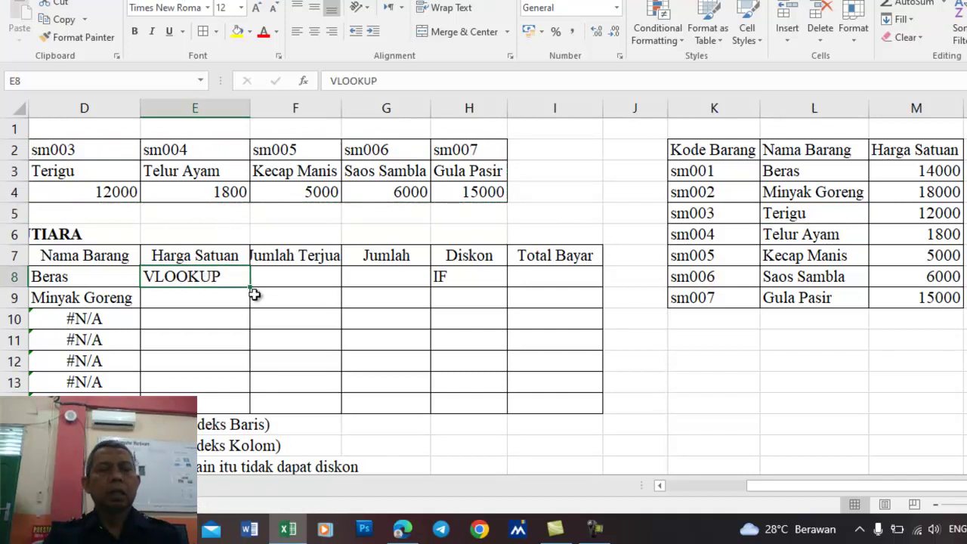
text(=vl)
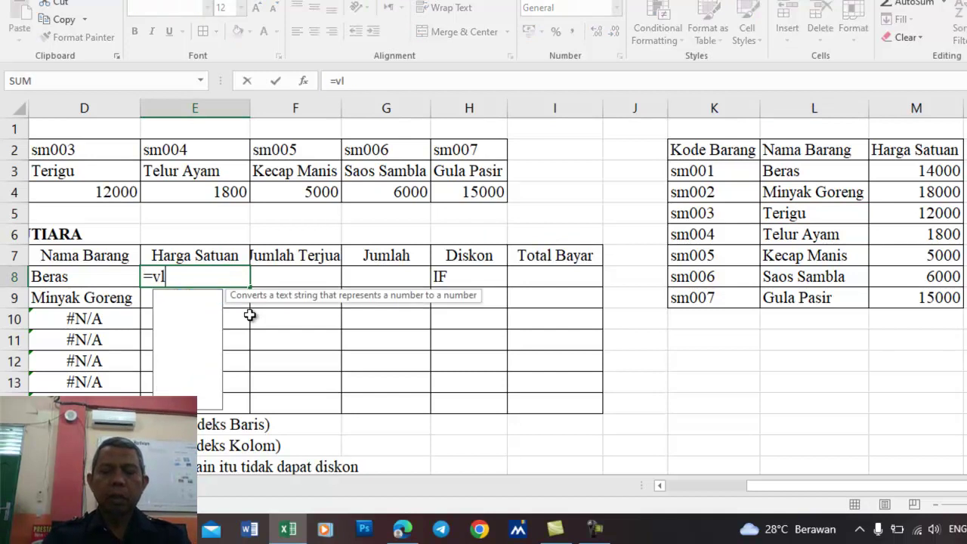
text(ookup)
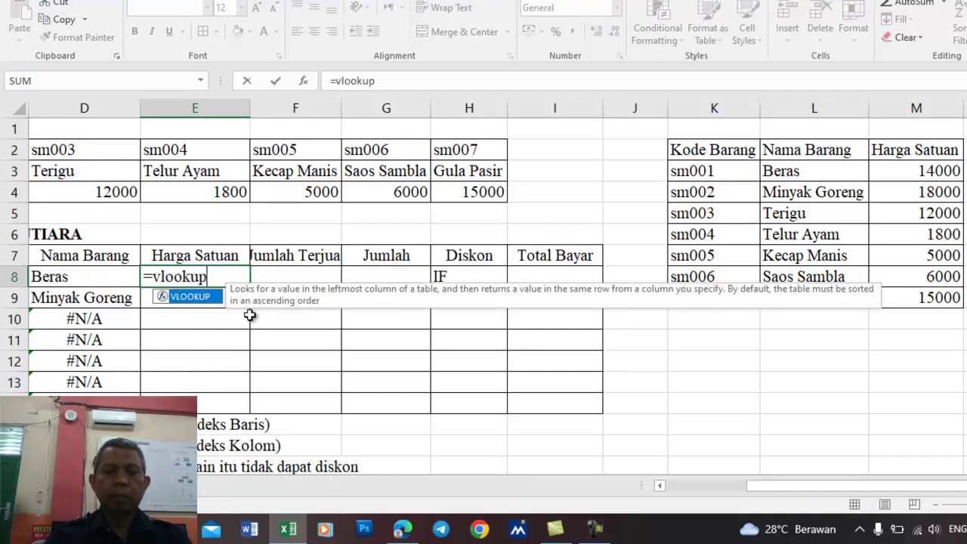
text(()
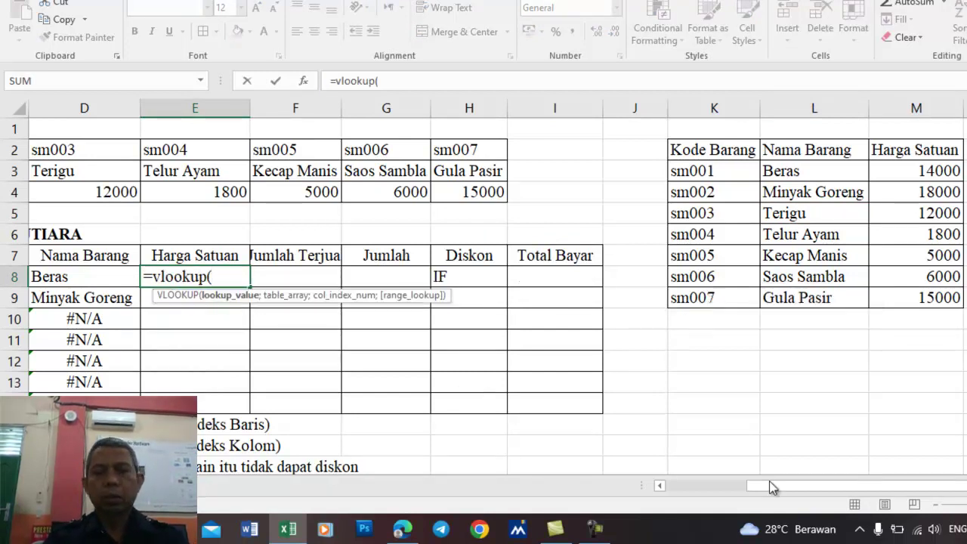
click(660, 486)
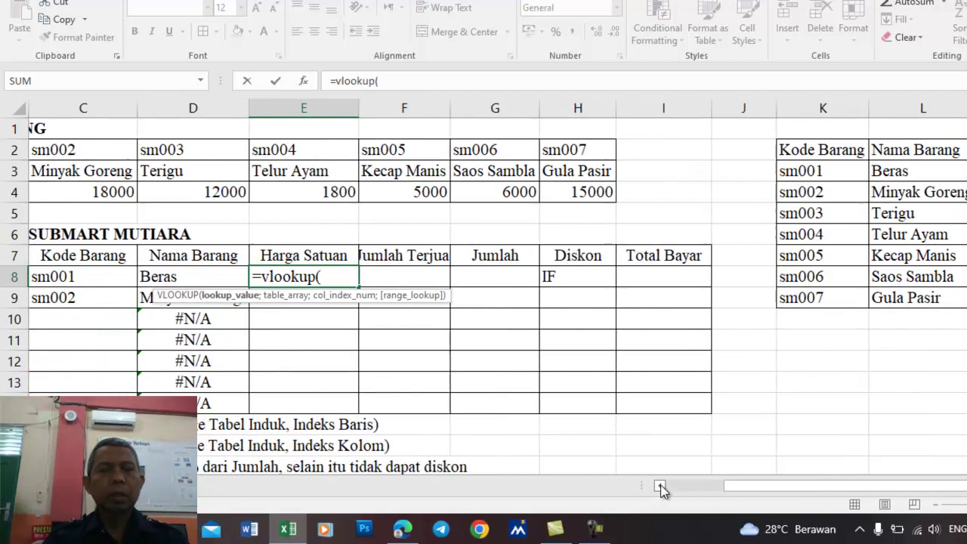
click(660, 486)
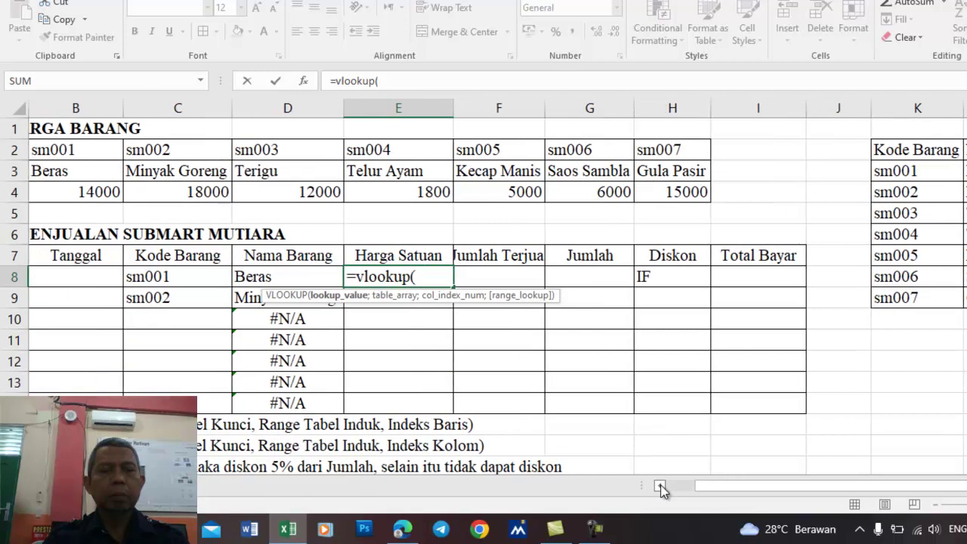
click(181, 276)
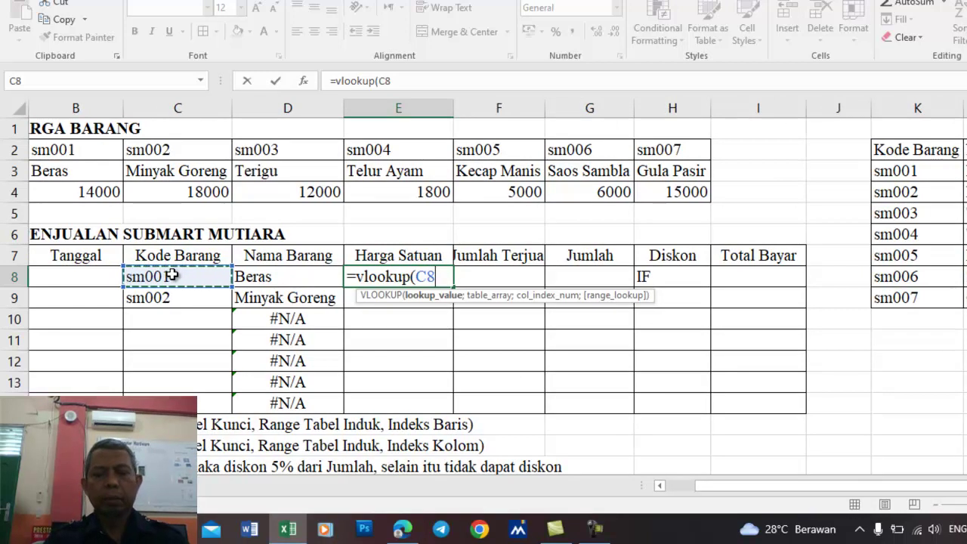
text(;)
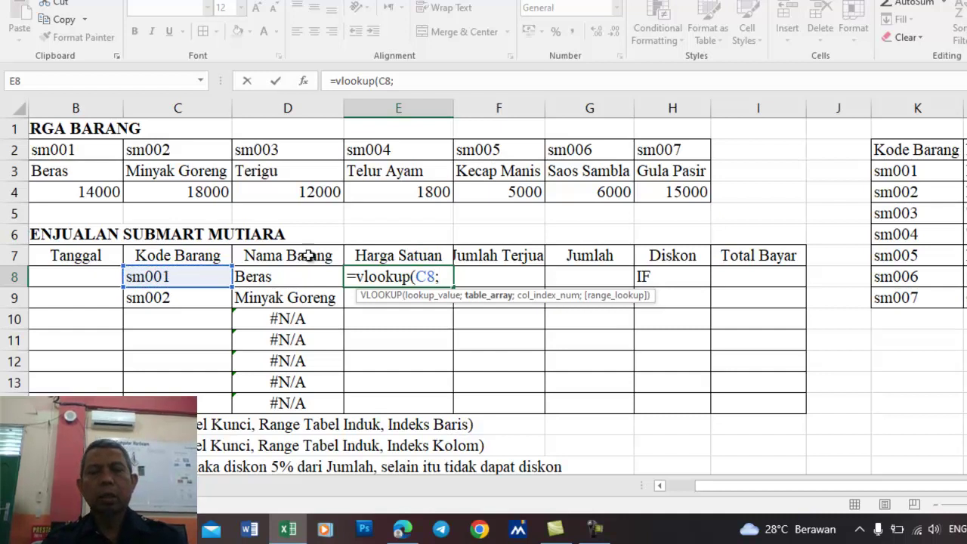
Step: Complete E8 as =vlookup(C8;$K$3:$M$9;3), returning 14000 for Beras
scroll(779, 212, right, 1)
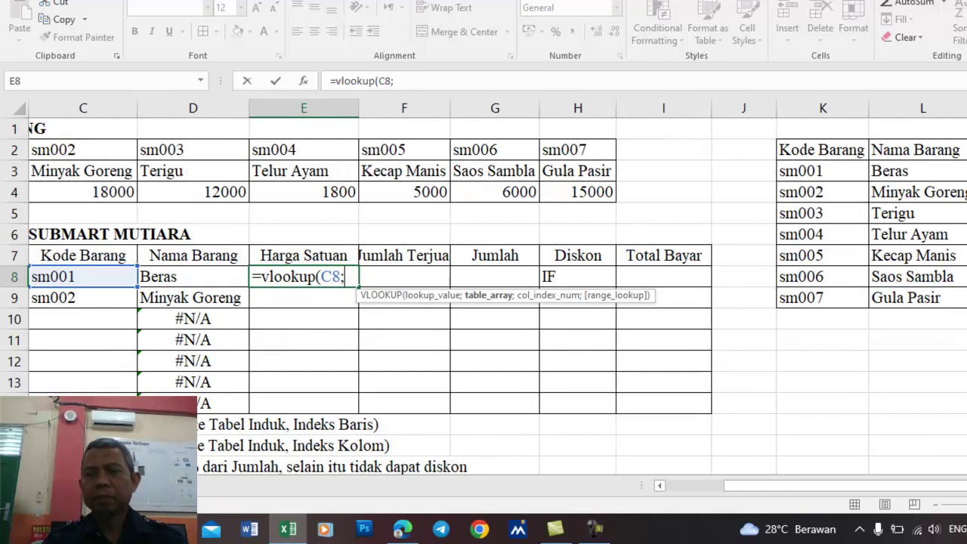
scroll(778, 211, right, 1)
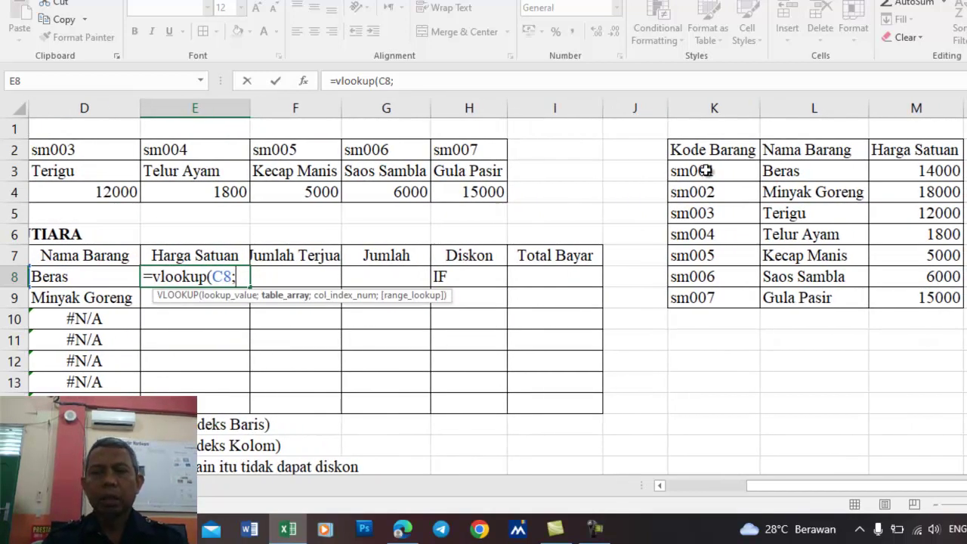
drag(705, 171, 905, 296)
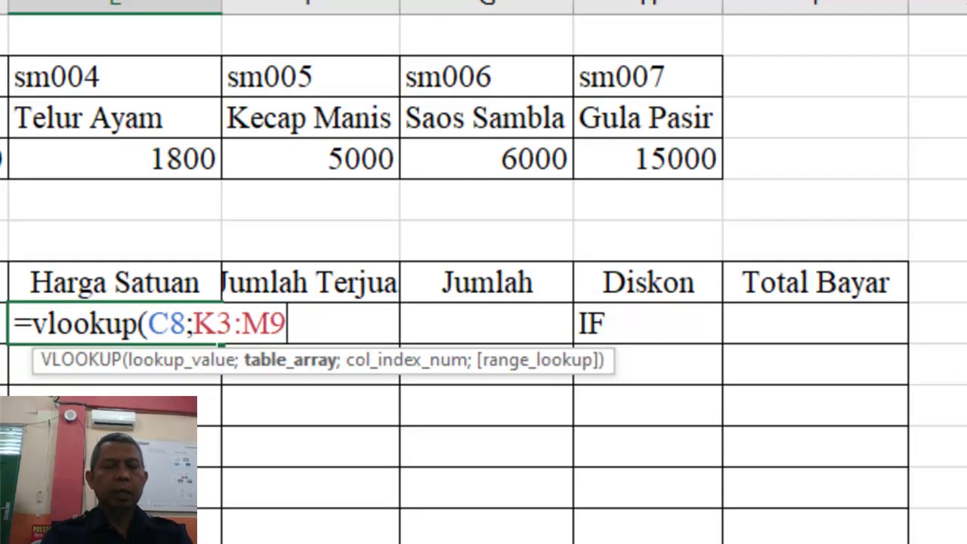
key(F4)
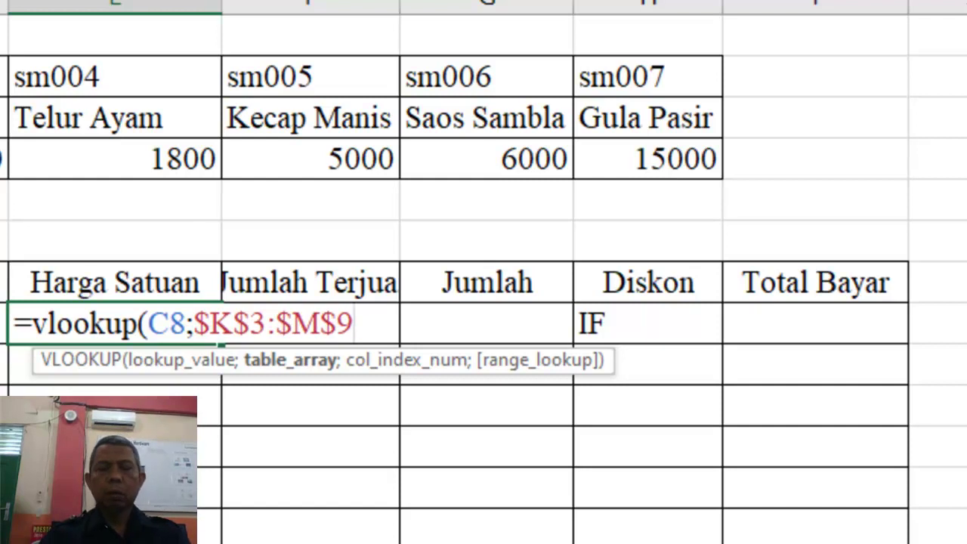
text(;3)
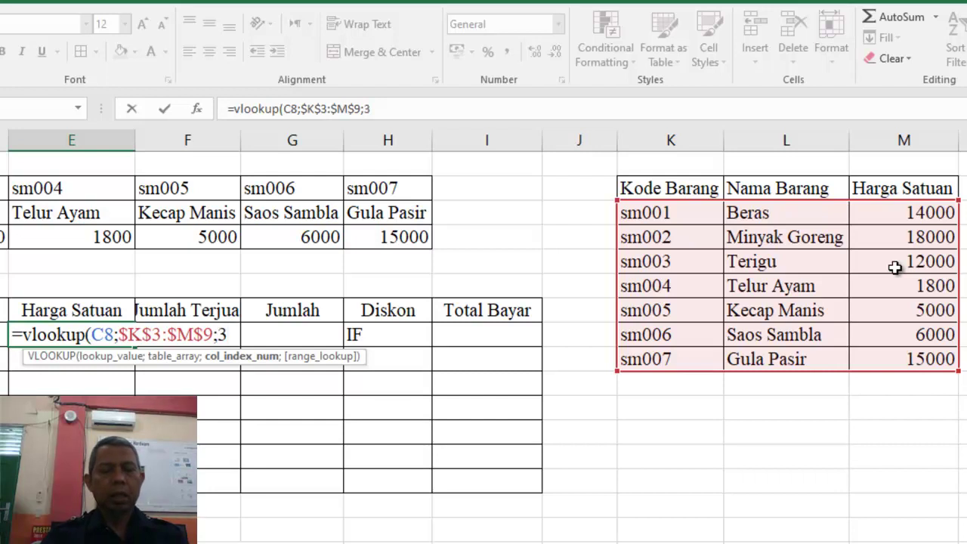
text())
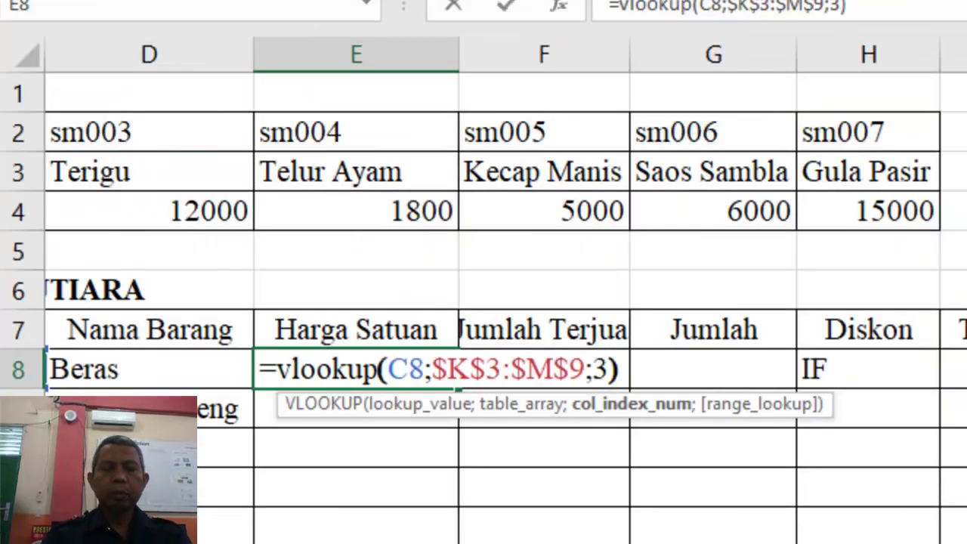
key(Return)
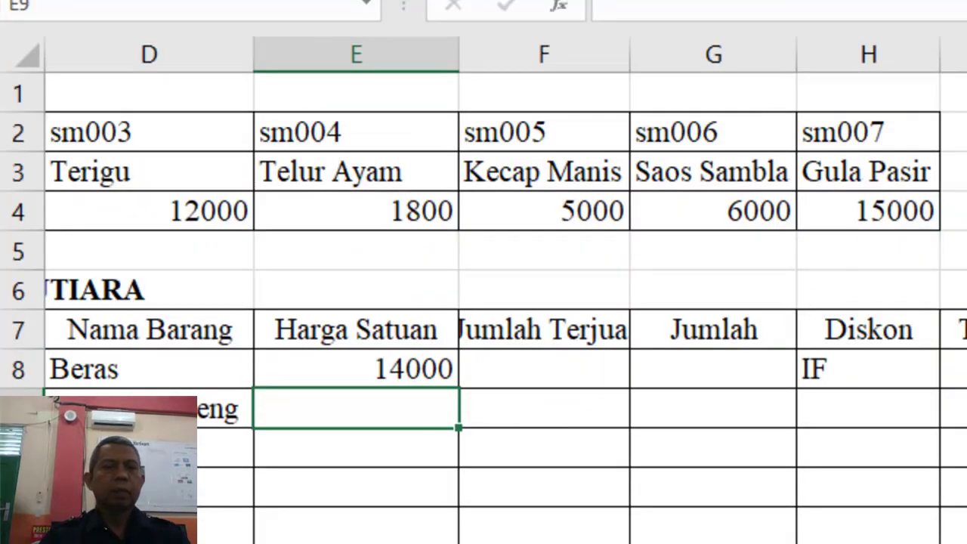
Step: Copy the E8 price lookup down the Harga Satuan column to row 14
click(408, 373)
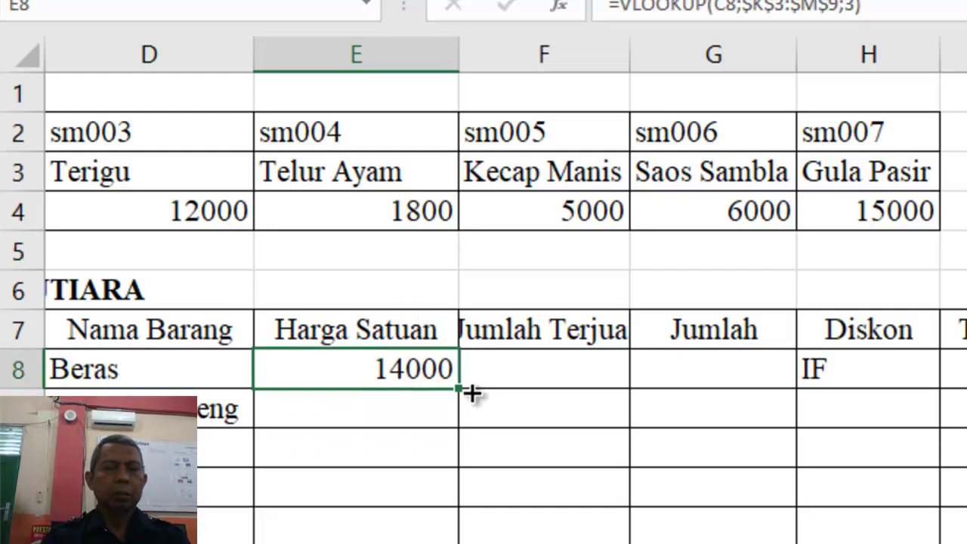
drag(458, 388, 454, 540)
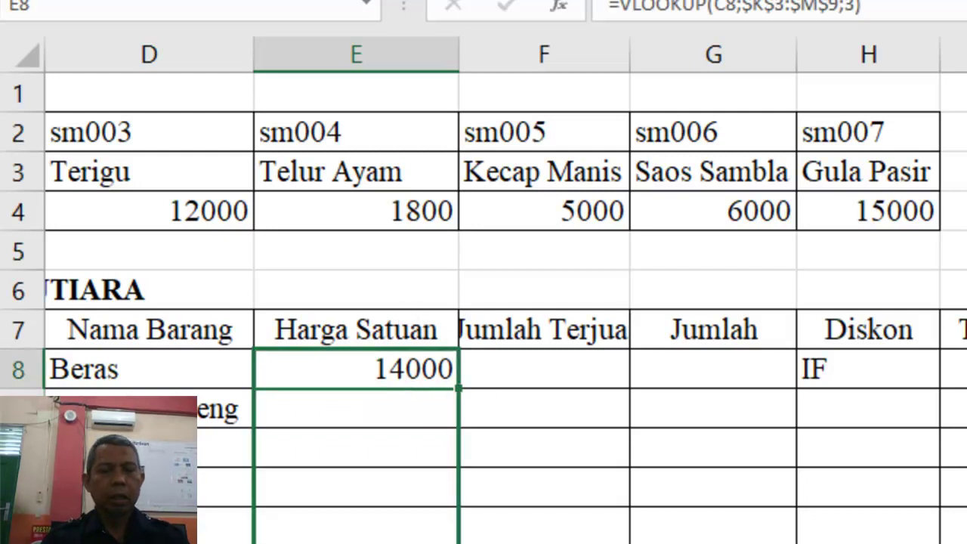
click(378, 519)
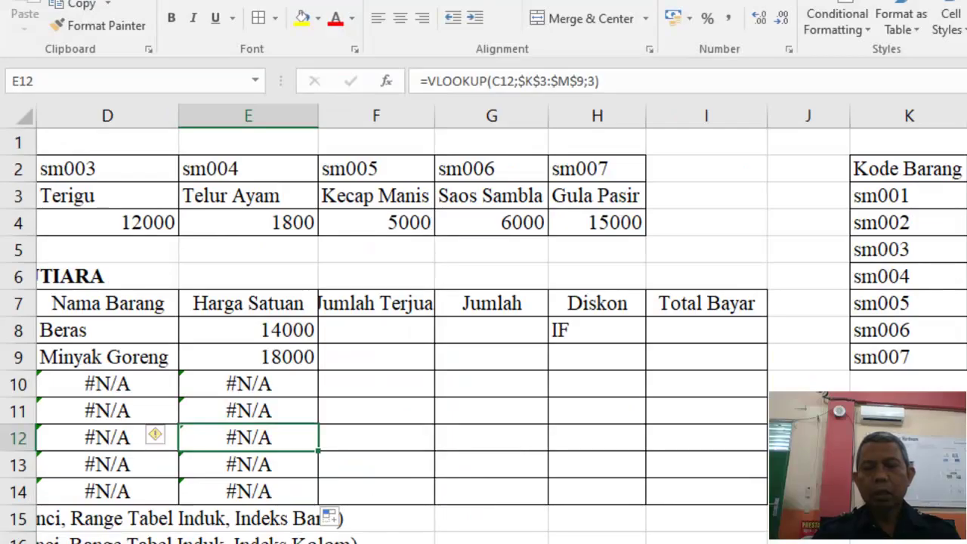
Step: Extend the item codes from sm002 in C9 down to sm007 in C14
scroll(357, 356, left, 3)
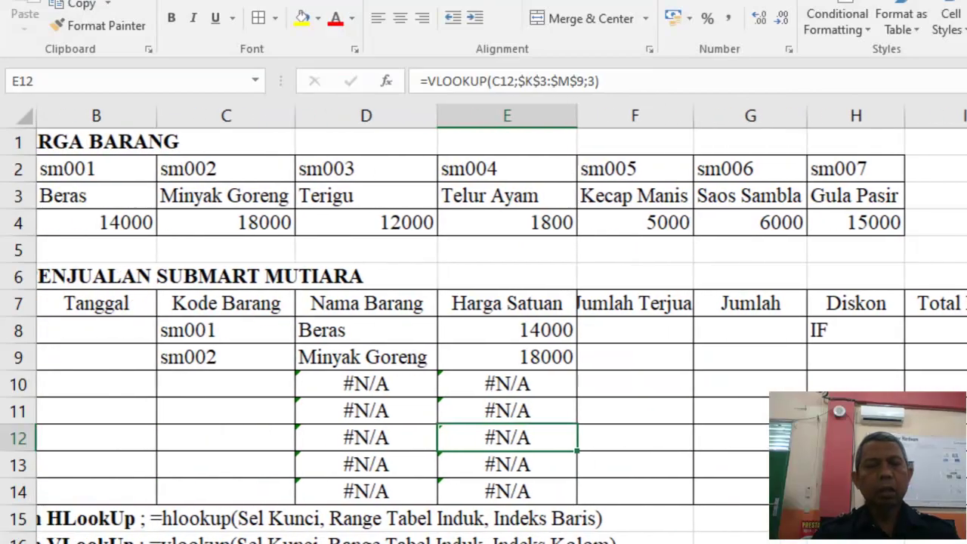
click(283, 362)
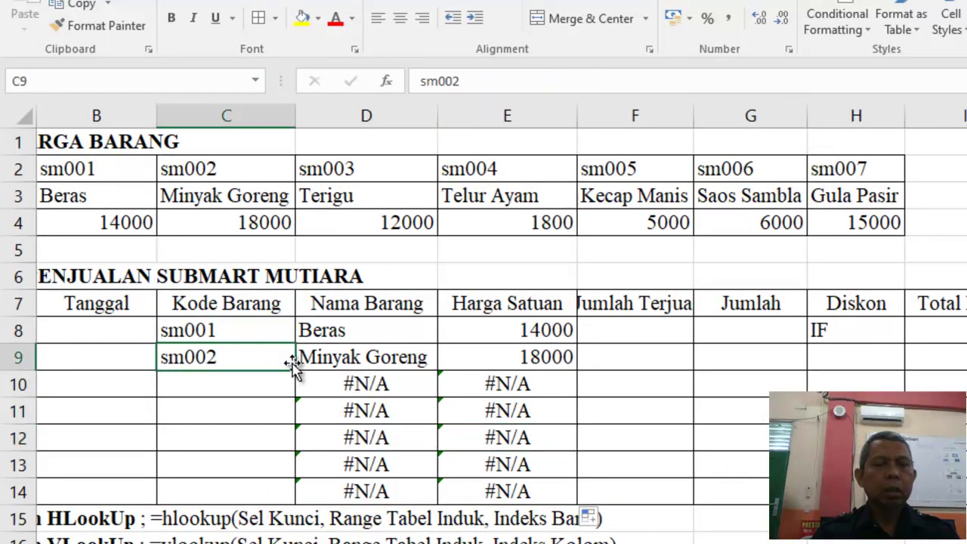
drag(294, 370, 284, 494)
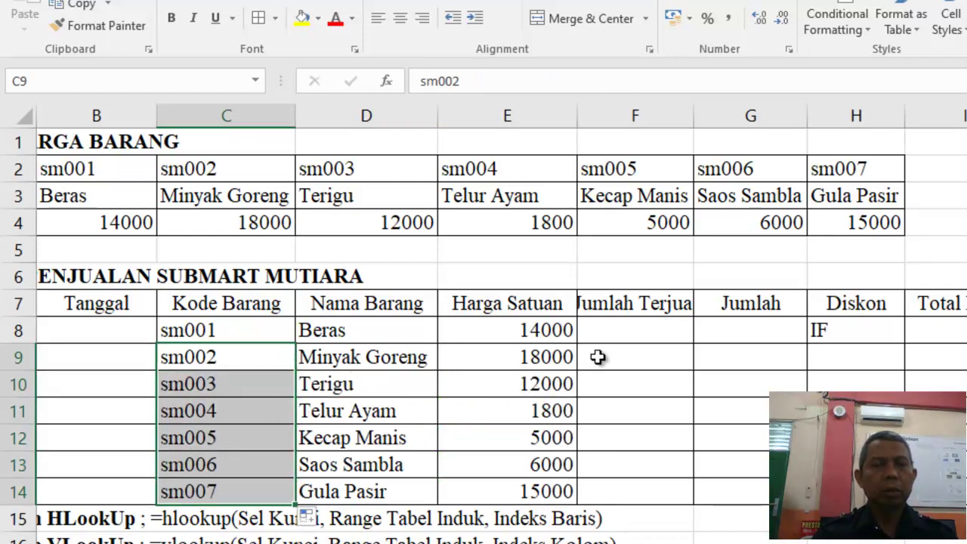
click(625, 333)
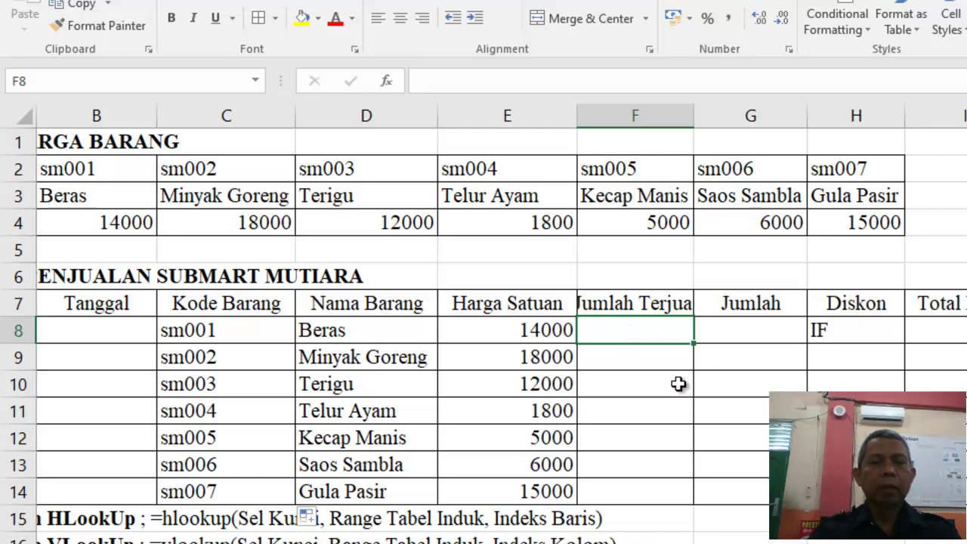
Step: Enter quantities sold 10, 5, 15, 30 and 5 in F8:F12
text(10)
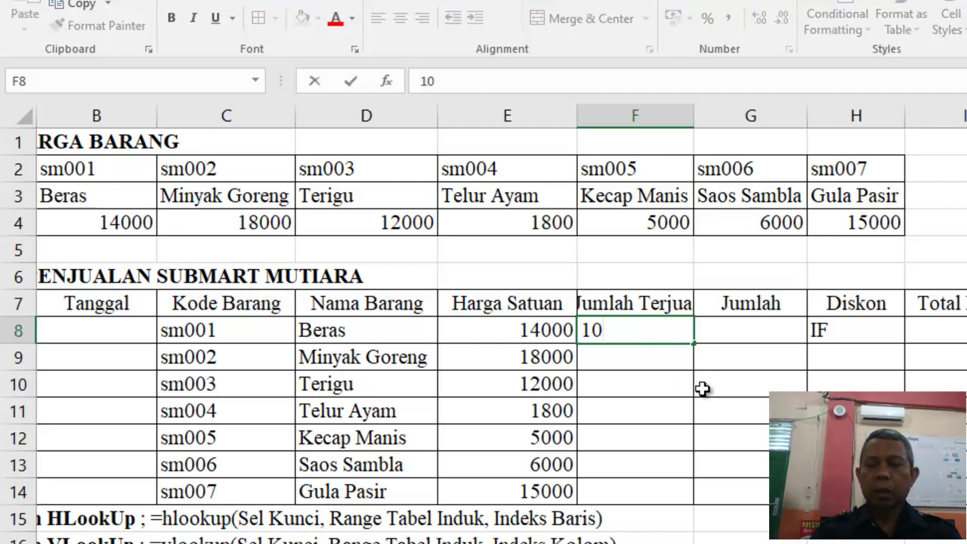
key(Return)
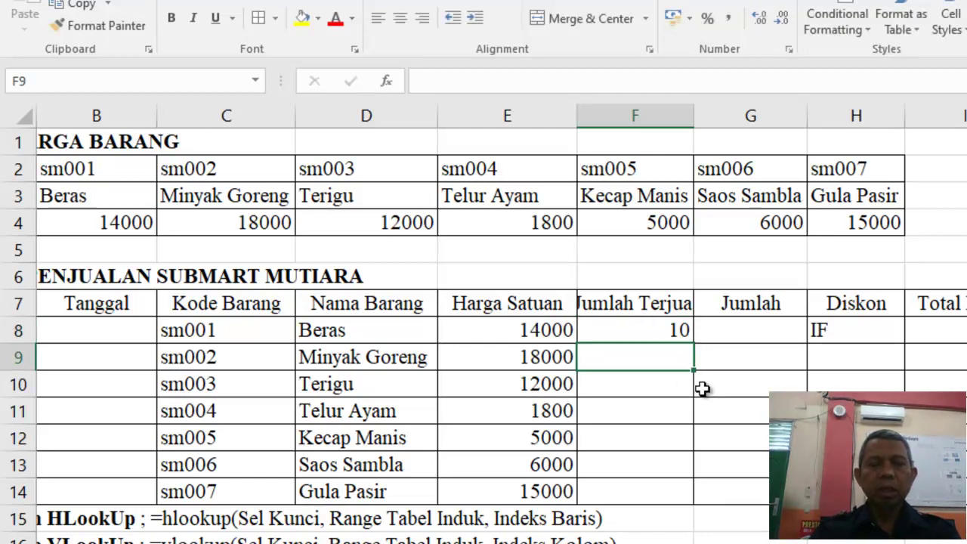
text(5)
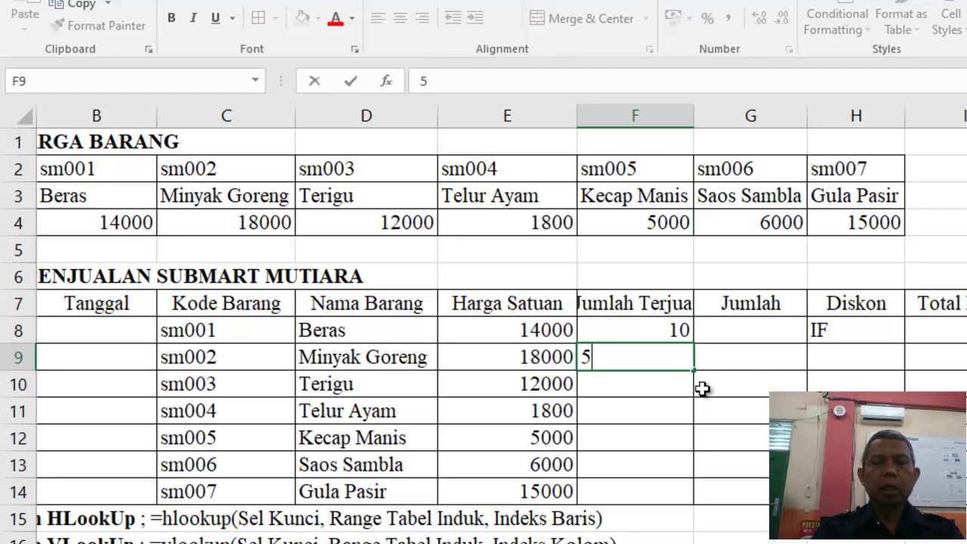
key(Return)
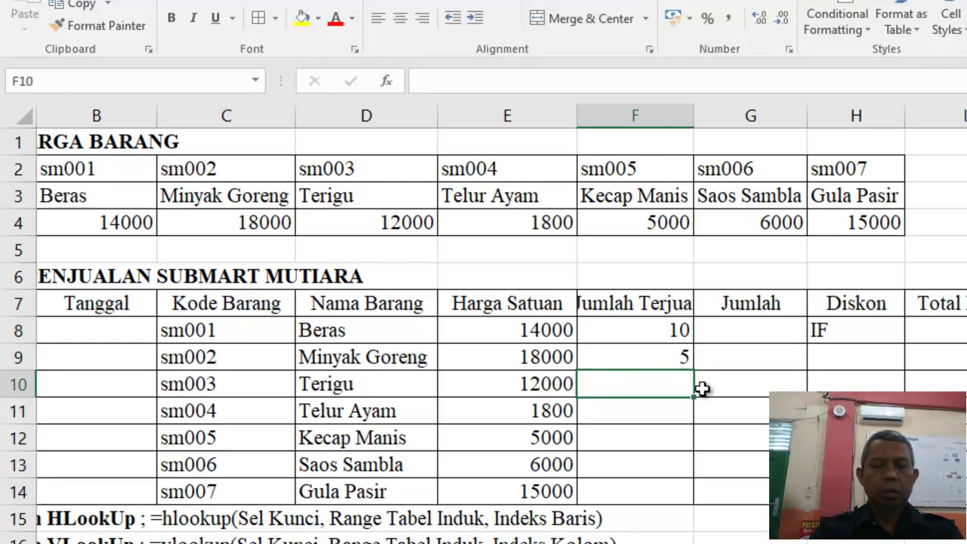
text(15)
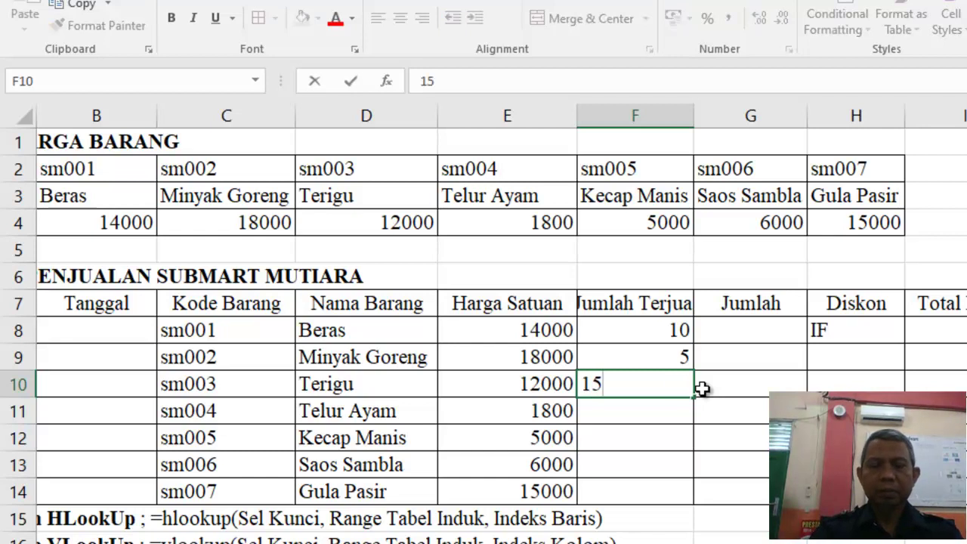
key(Return)
text(30)
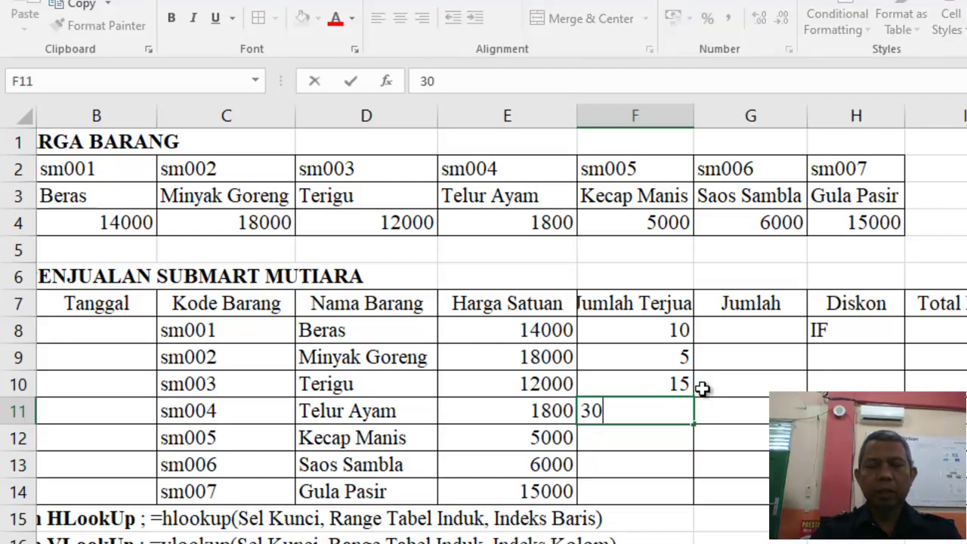
key(Return)
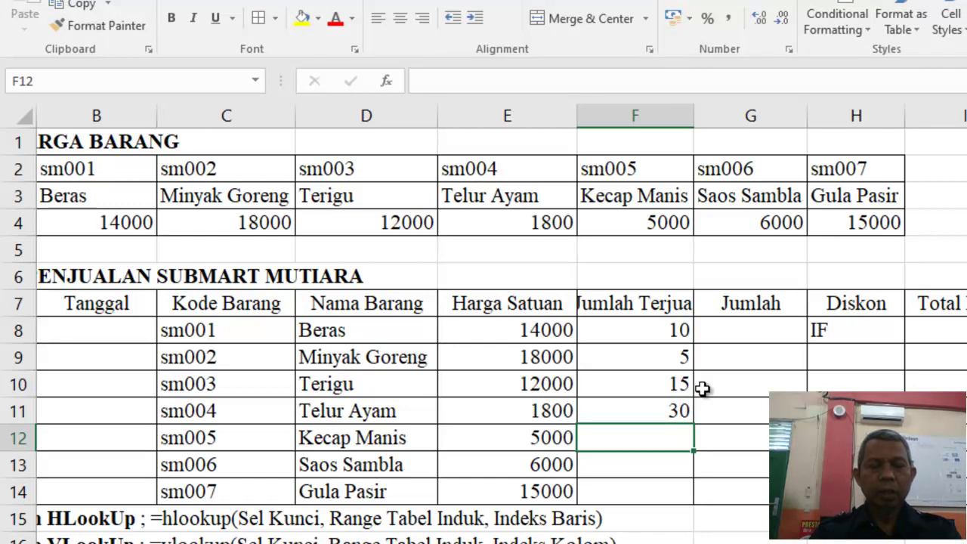
text(5)
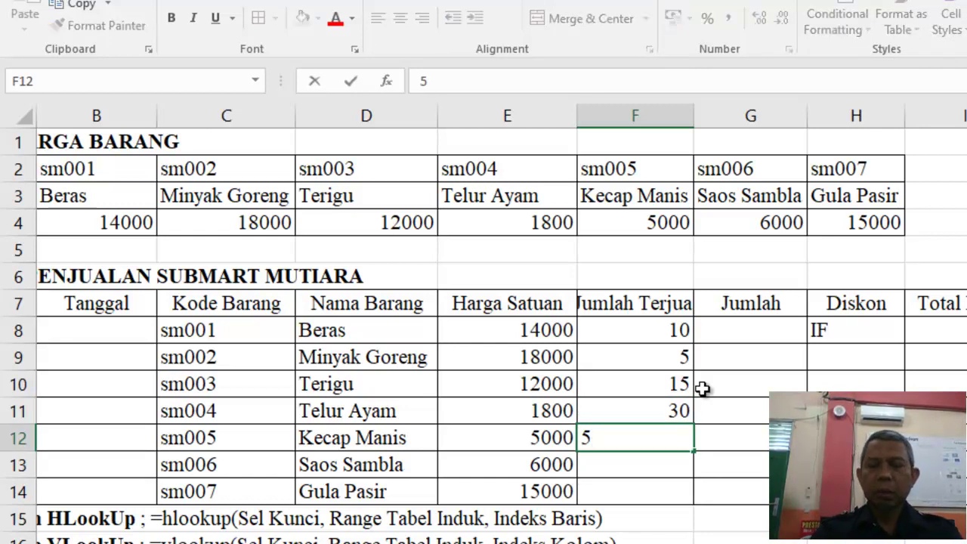
key(Return)
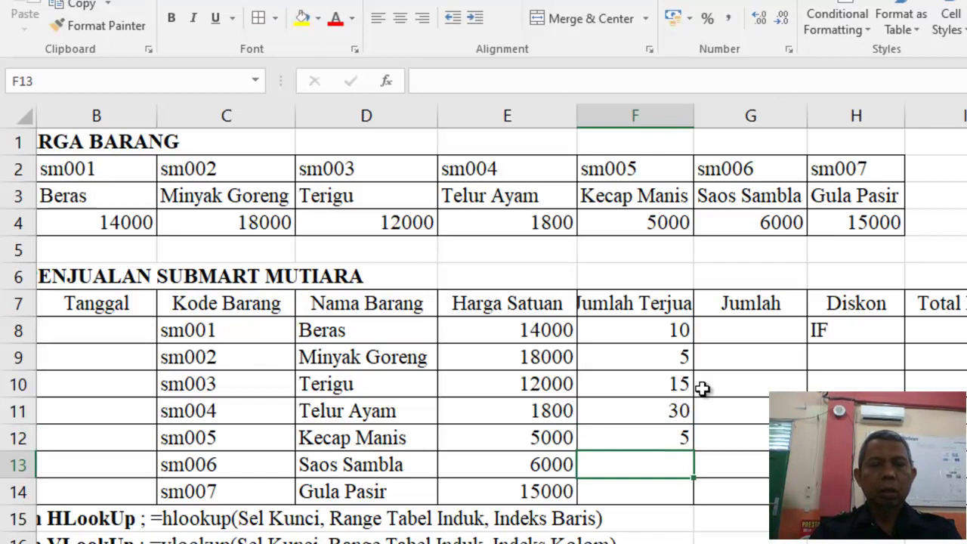
click(408, 466)
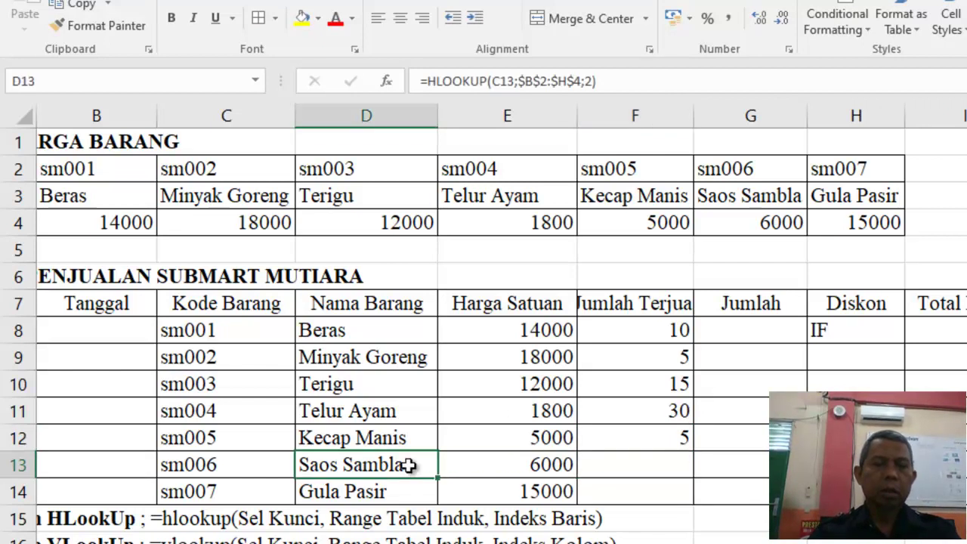
double_click(408, 466)
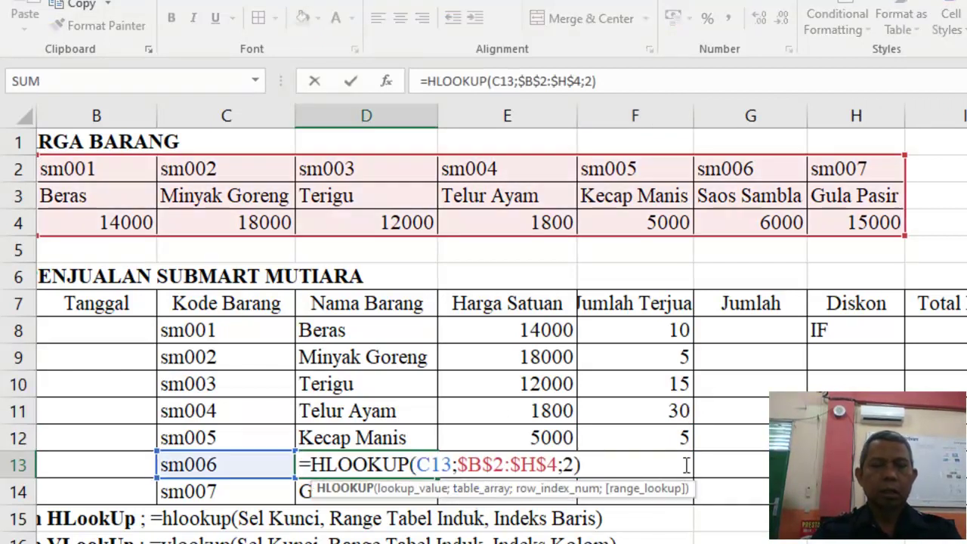
key(Return)
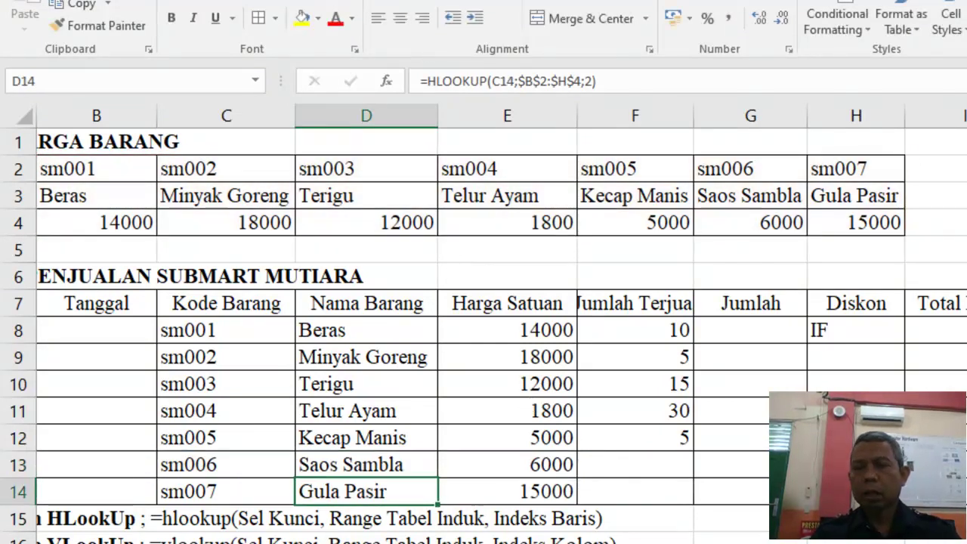
scroll(493, 323, right, 2)
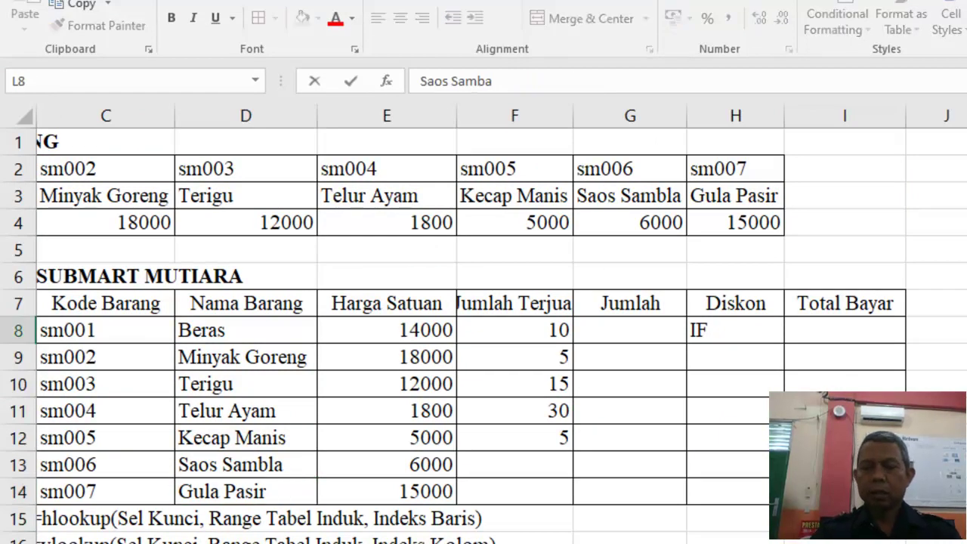
key(Return)
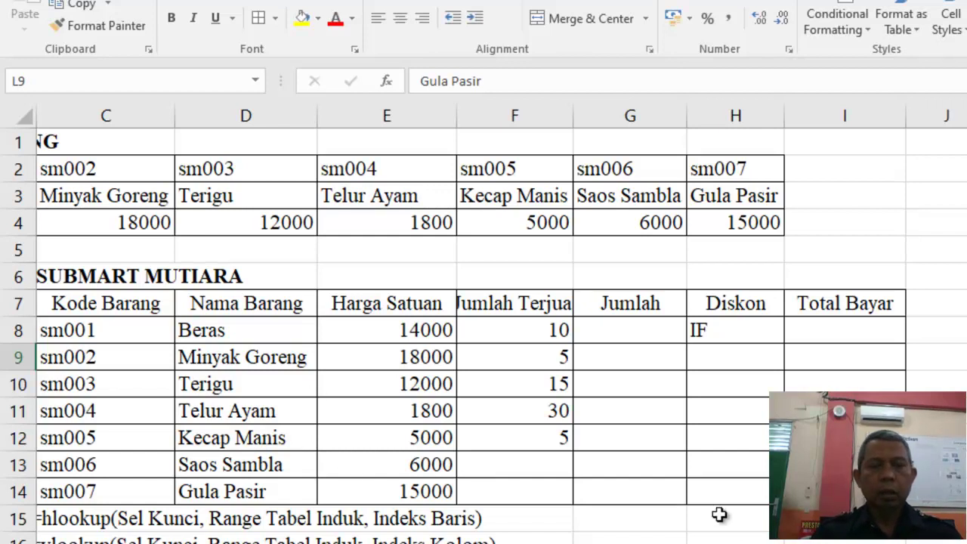
scroll(577, 362, left, 2)
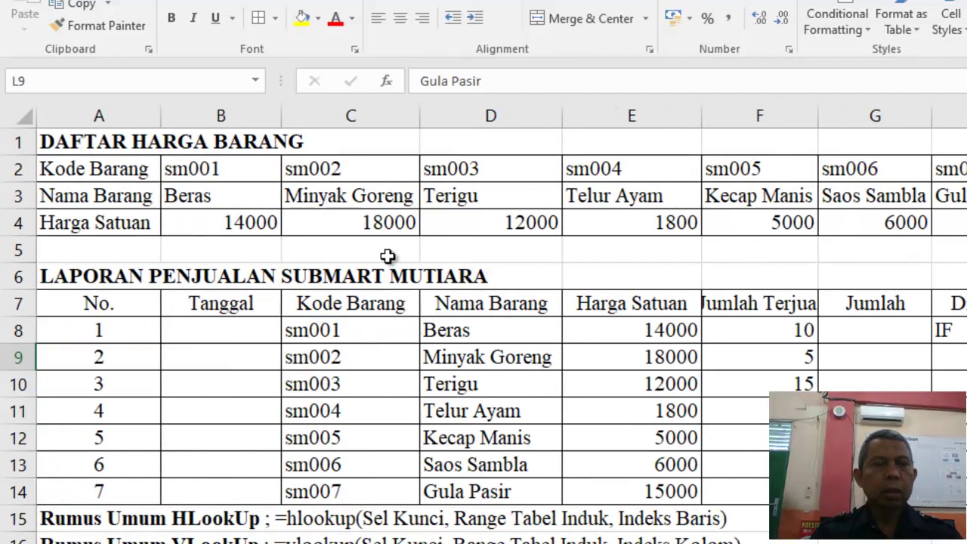
Step: Correct the price-list name in G3 from Saos Sambla to Saos Sambal
click(899, 196)
right_click(938, 214)
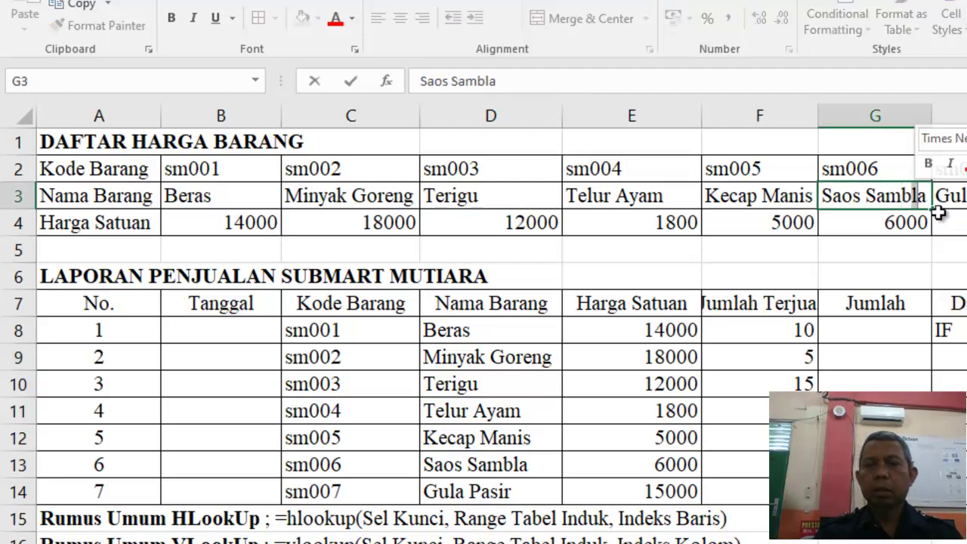
key(BackSpace)
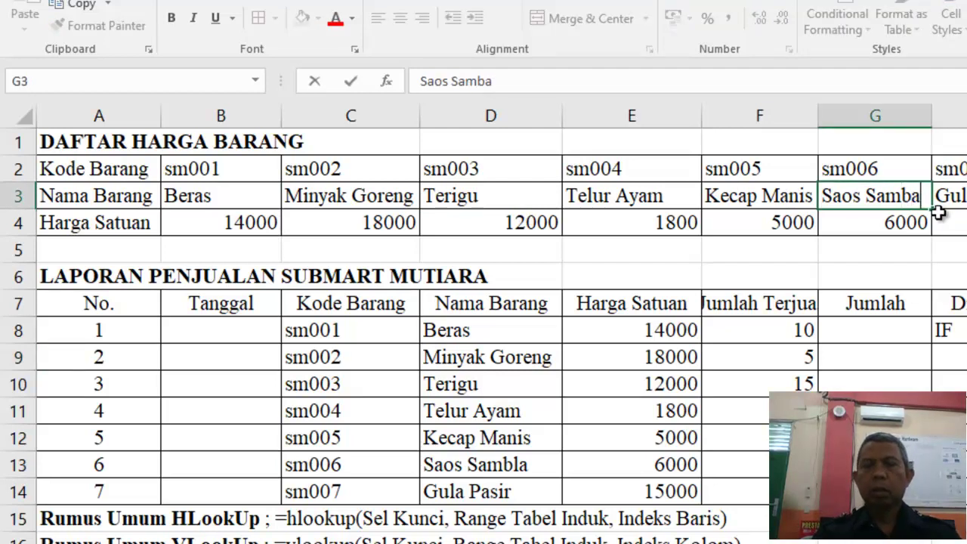
key(Return)
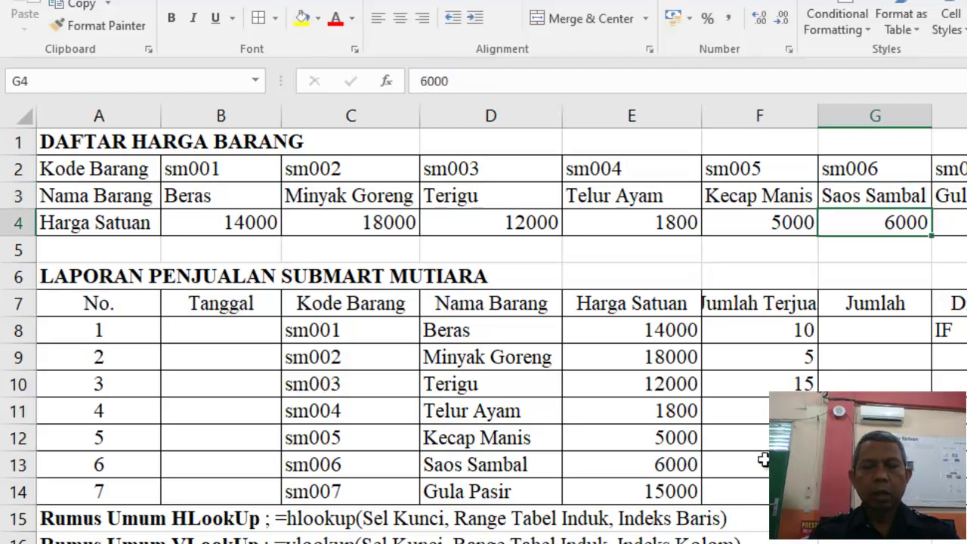
Step: Enter quantities sold 7 for Saos Sambal and 10 for Gula Pasir in F13:F14
click(763, 461)
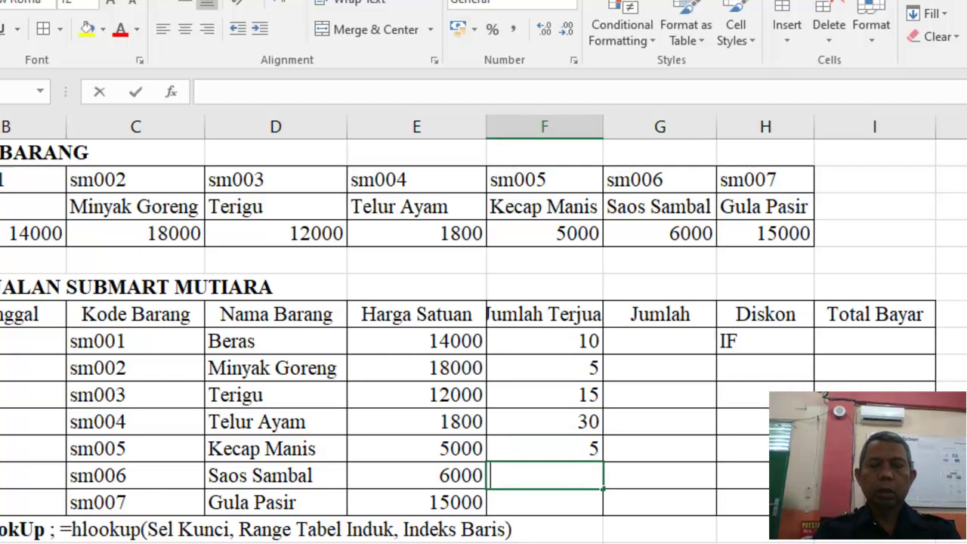
text(7)
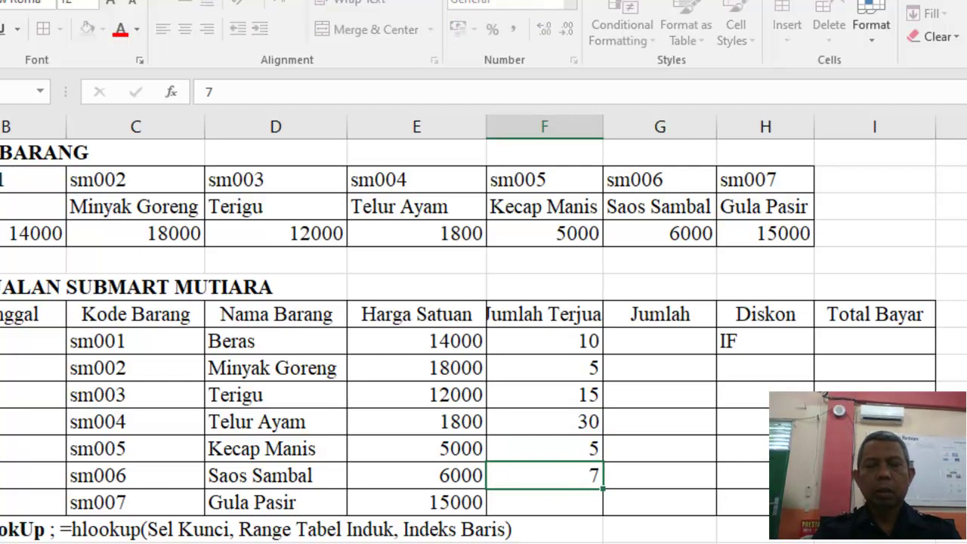
key(Return)
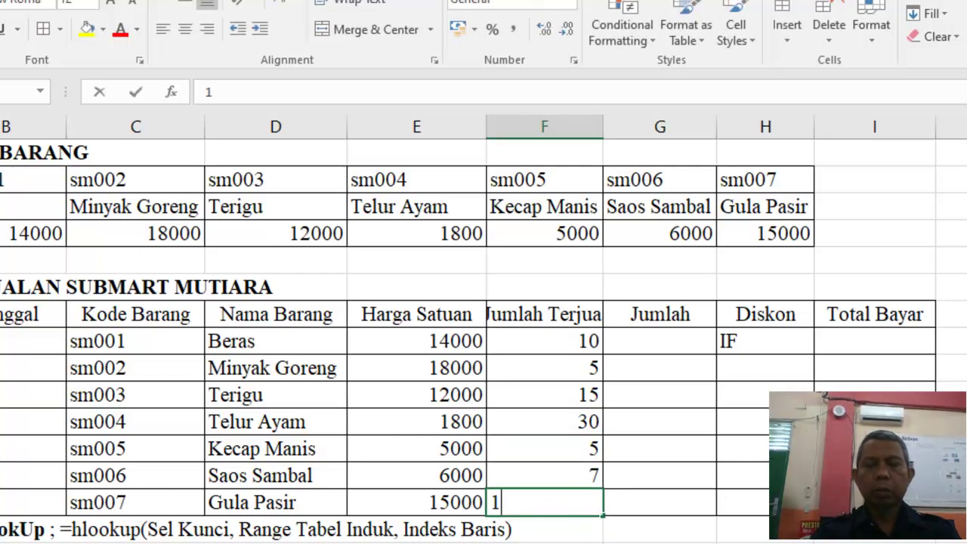
text(0)
key(Tab)
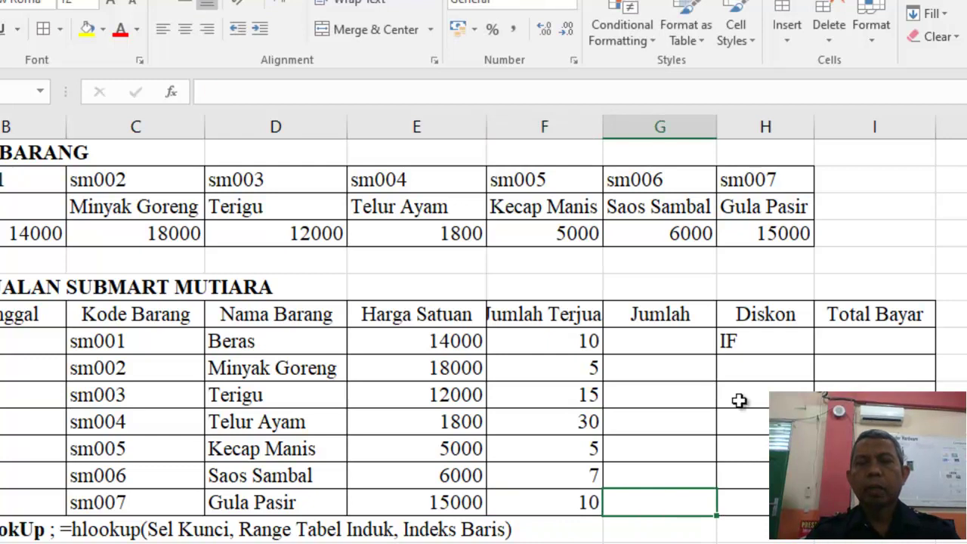
Step: Enter =E8*F8 in G8 to get Beras's Jumlah of 140000
click(669, 344)
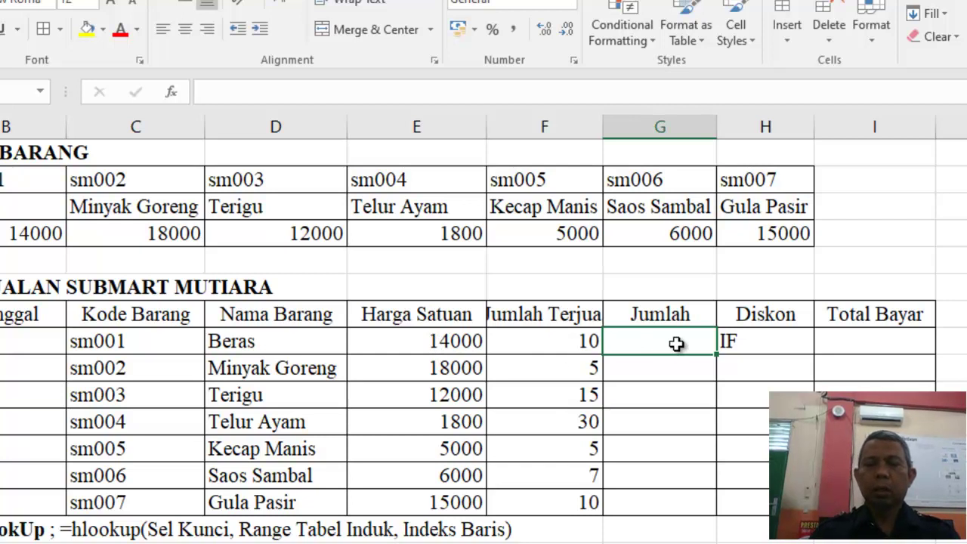
text(=)
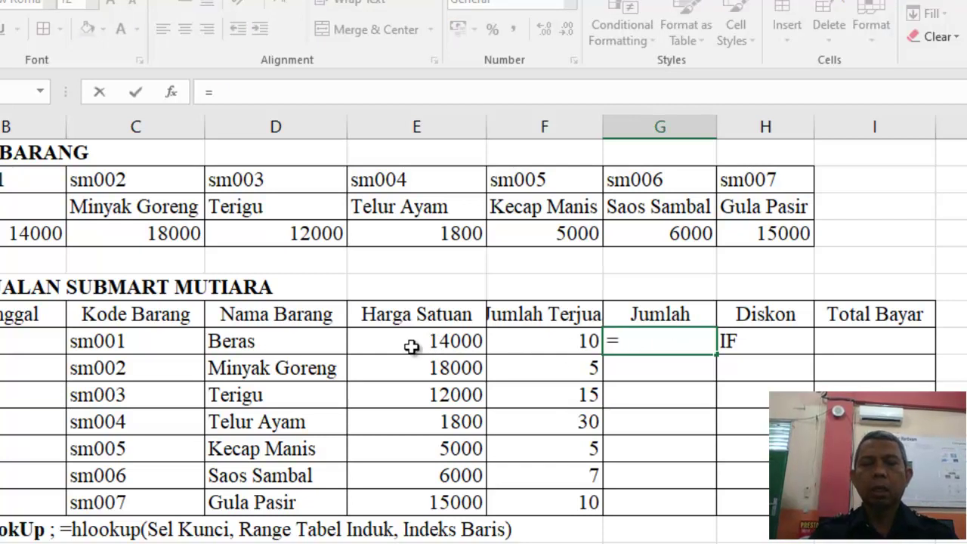
click(411, 347)
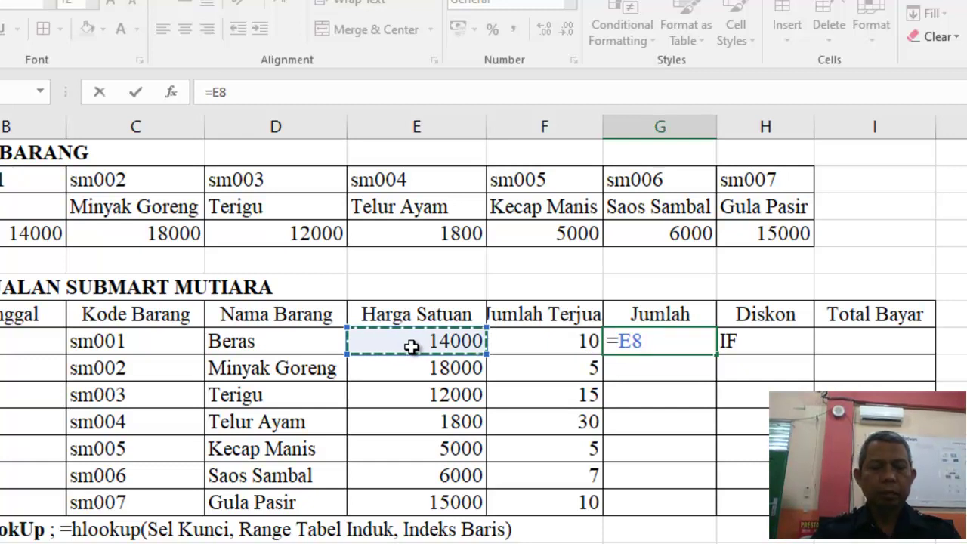
text(*)
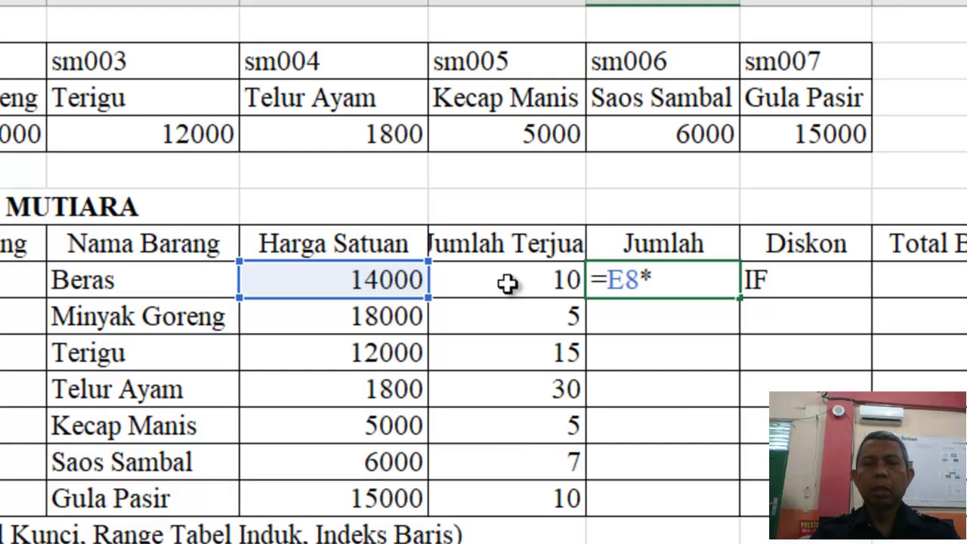
click(506, 283)
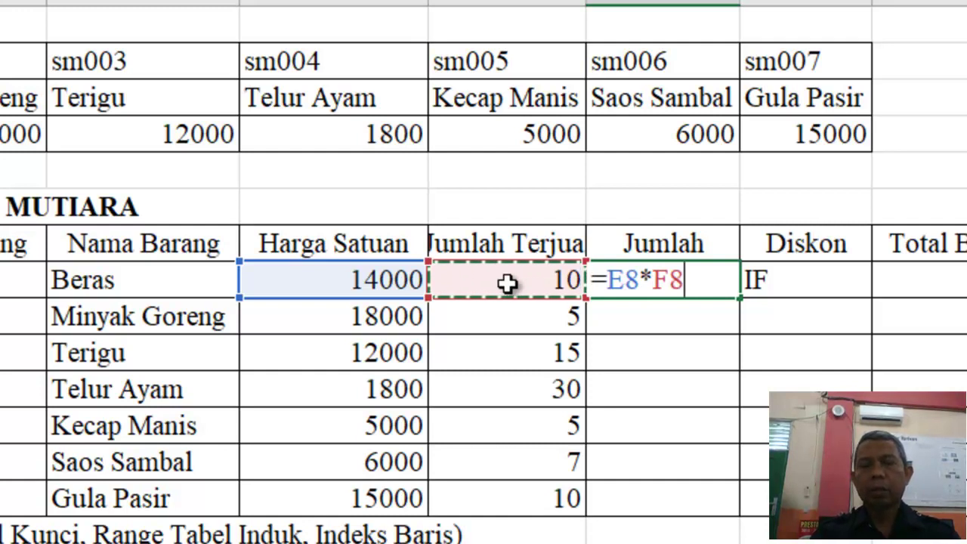
key(Return)
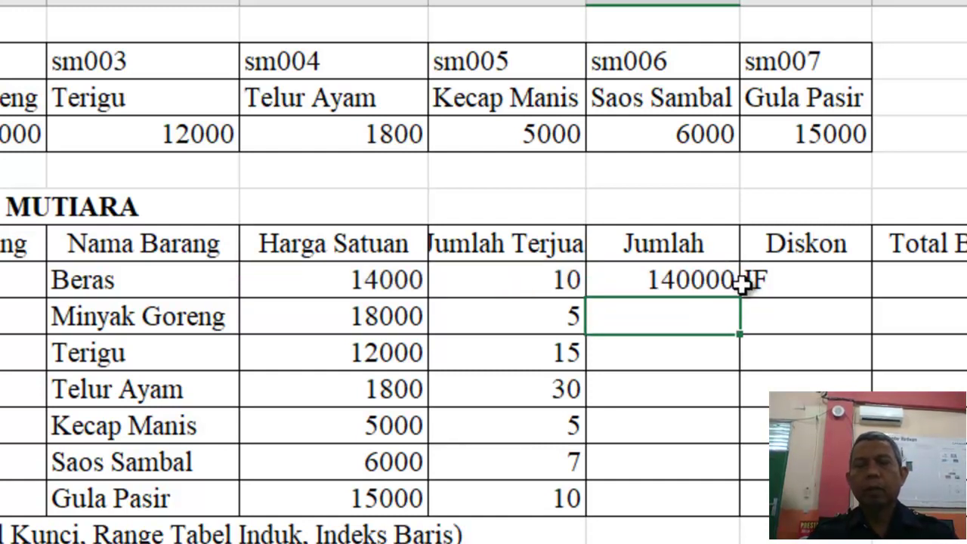
Step: Copy the Jumlah formula down to G14 and autofit the Jumlah Terjual column
click(704, 281)
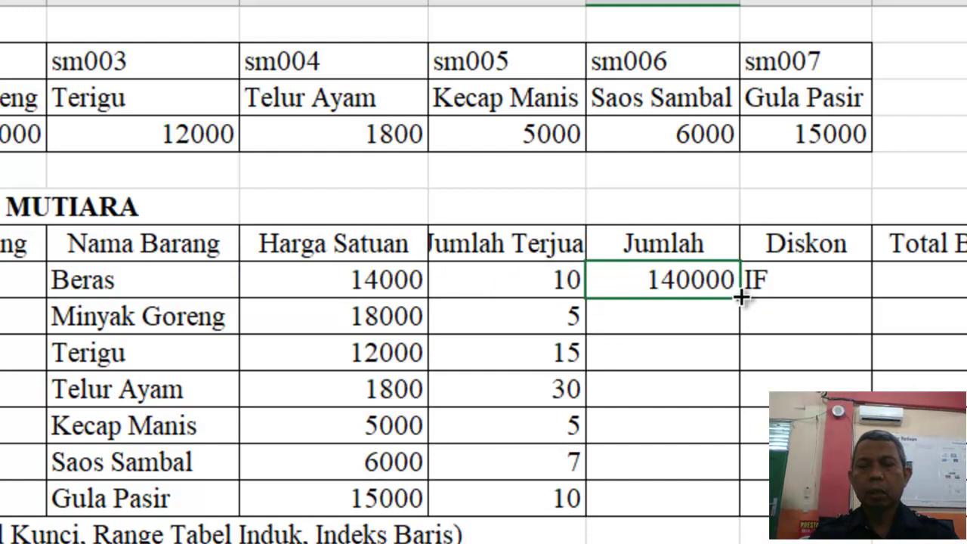
drag(739, 297, 727, 501)
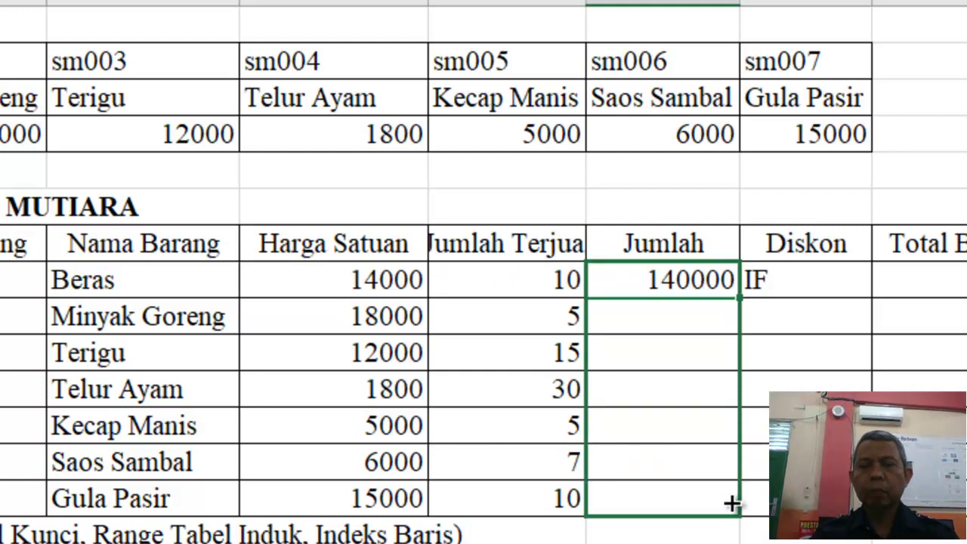
double_click(587, 2)
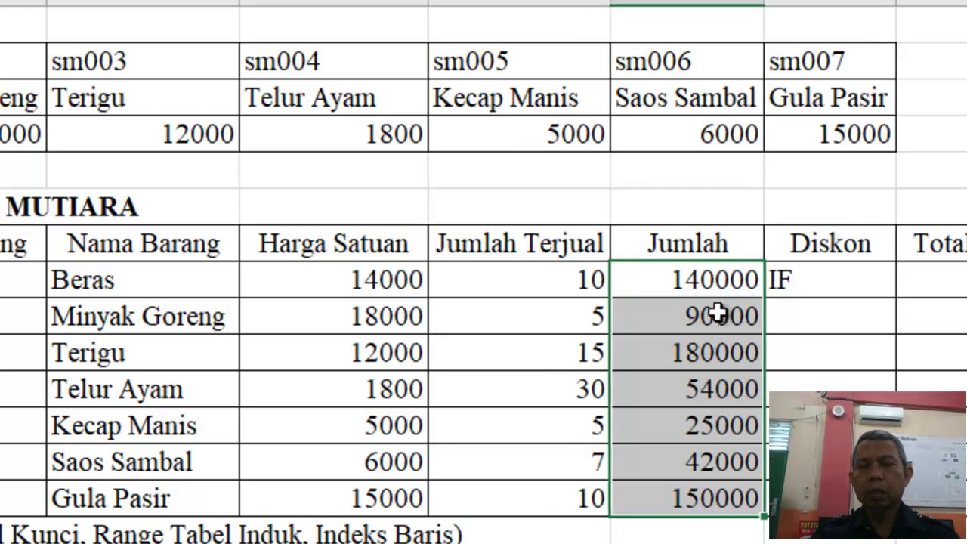
click(706, 292)
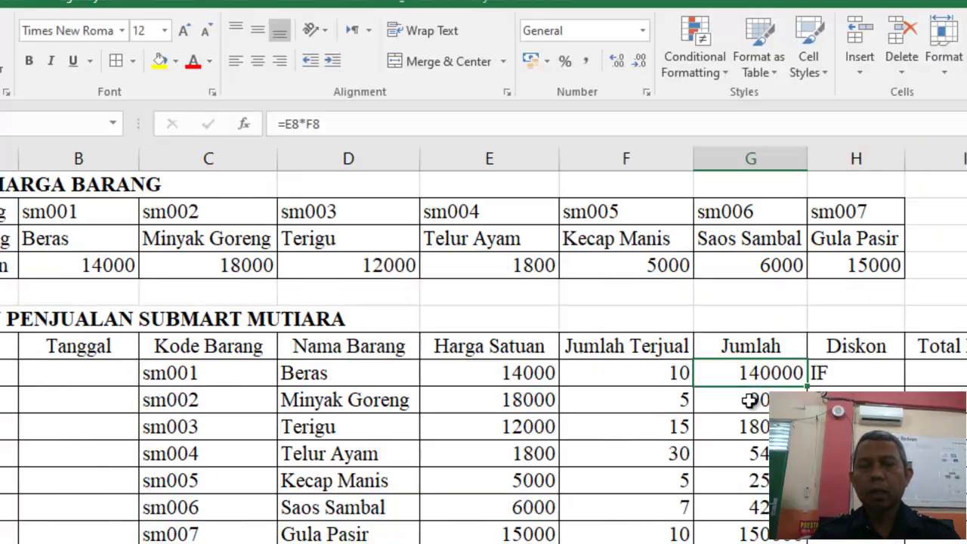
Step: Apply Comma Style to G8:G14 so totals show as 140.000, 90.000 and so on
drag(705, 292, 759, 533)
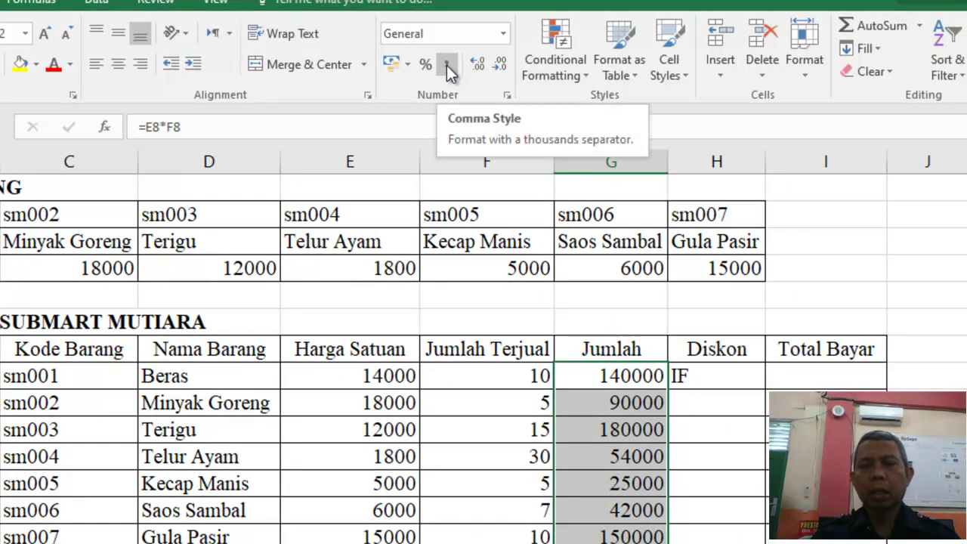
click(447, 65)
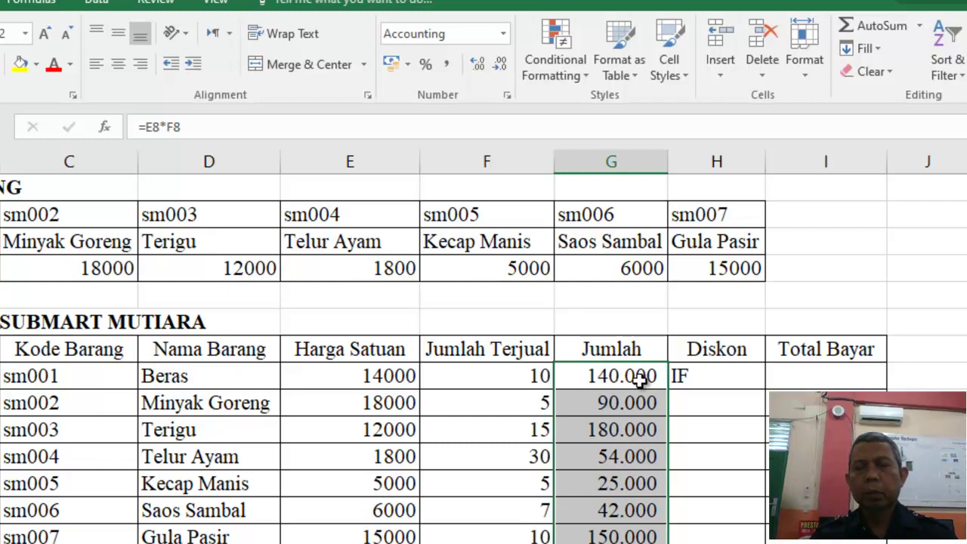
click(717, 383)
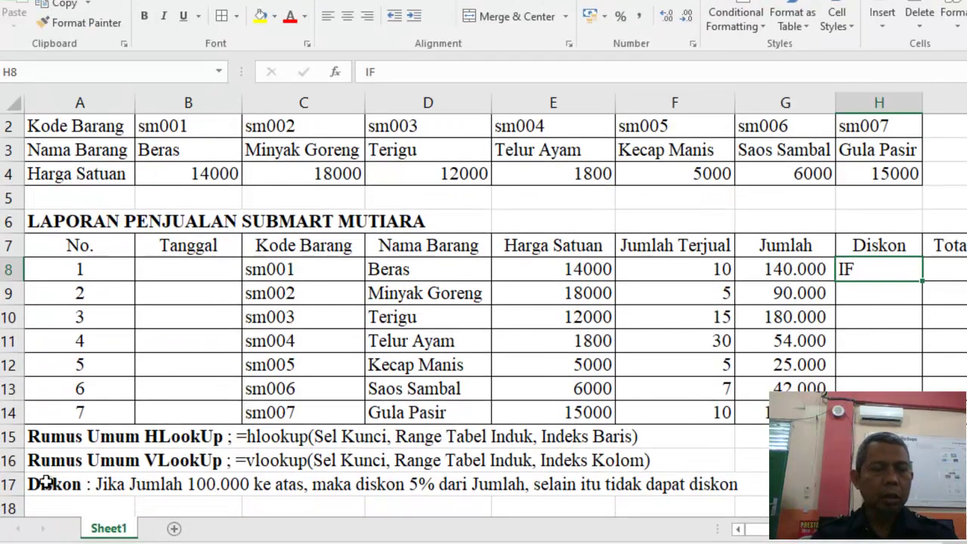
Step: Enter =if(G8>=100000;5%*G8;0) in H8, giving Beras a 7000 discount
drag(47, 483, 673, 479)
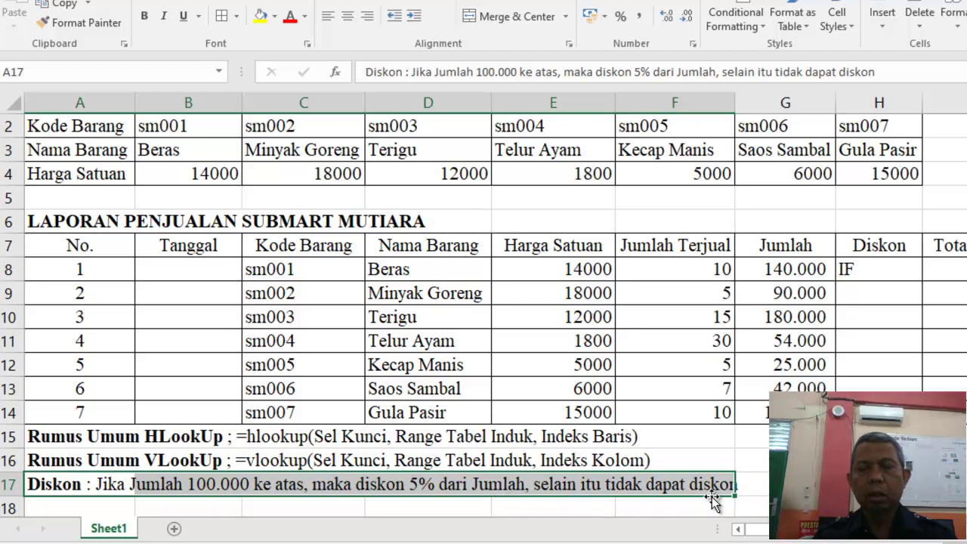
click(873, 272)
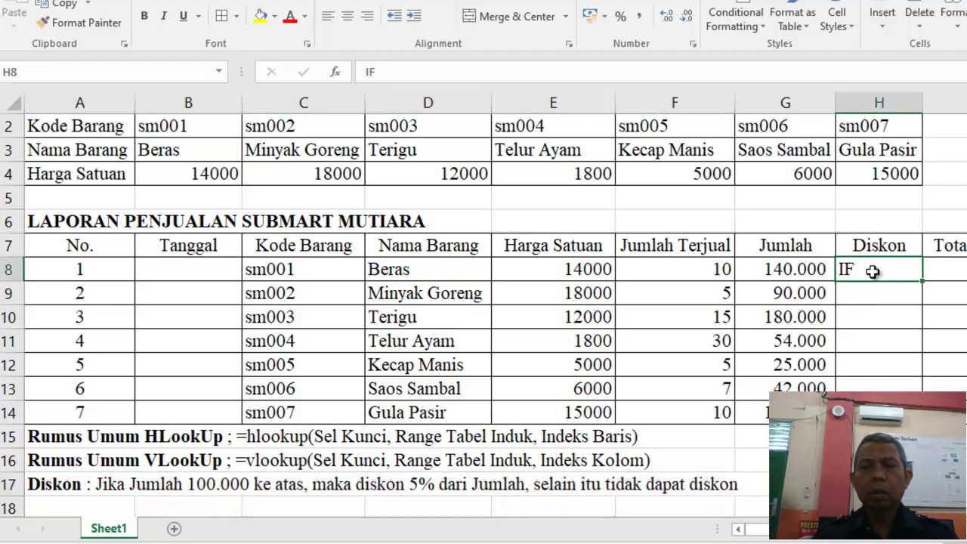
text(=if)
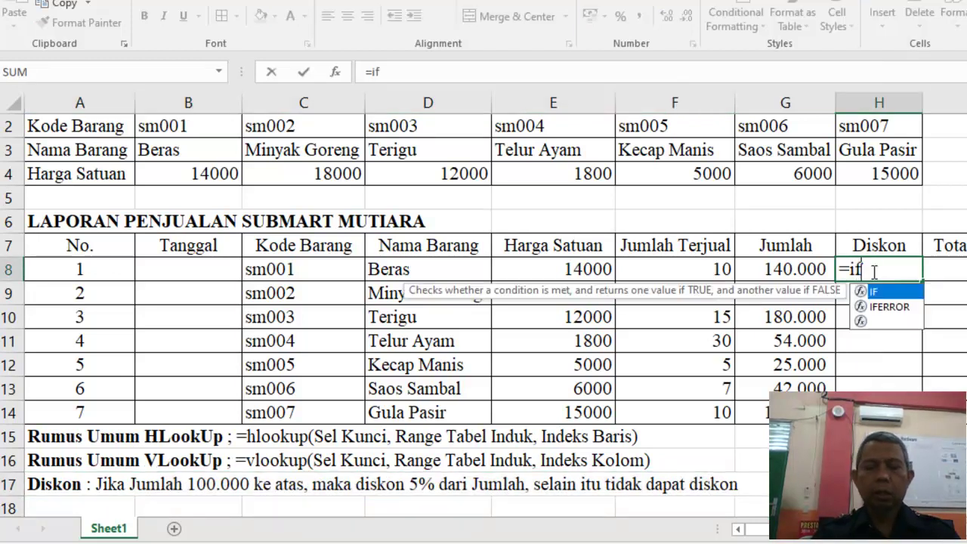
text(()
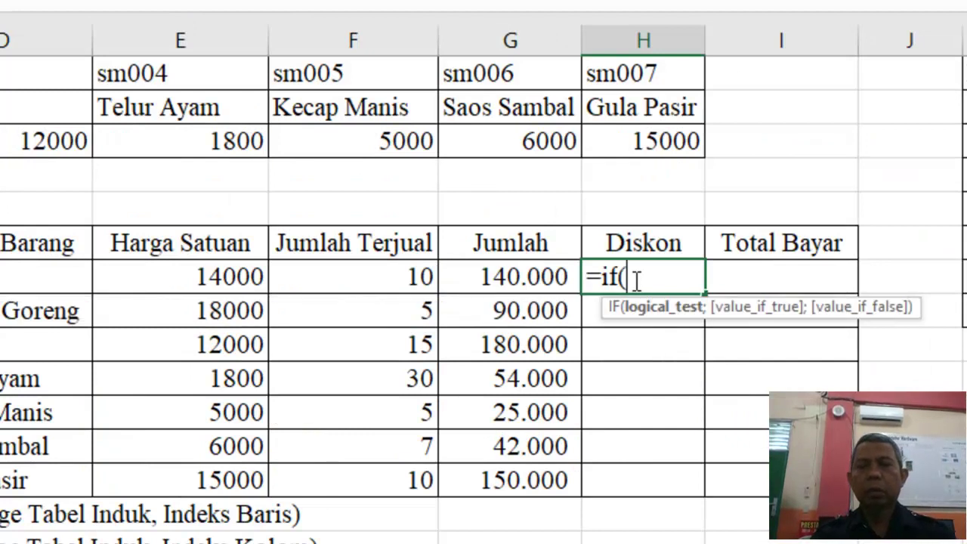
click(500, 278)
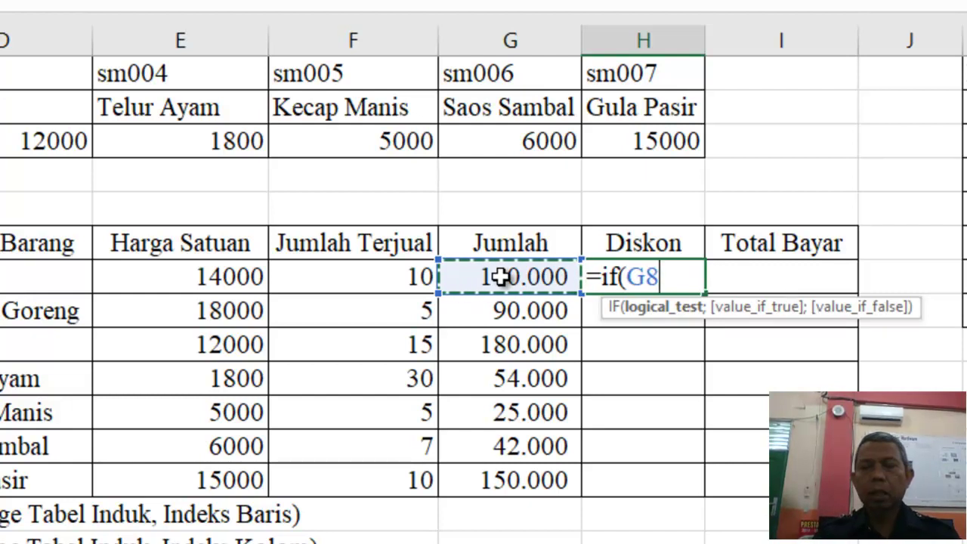
text(>=1)
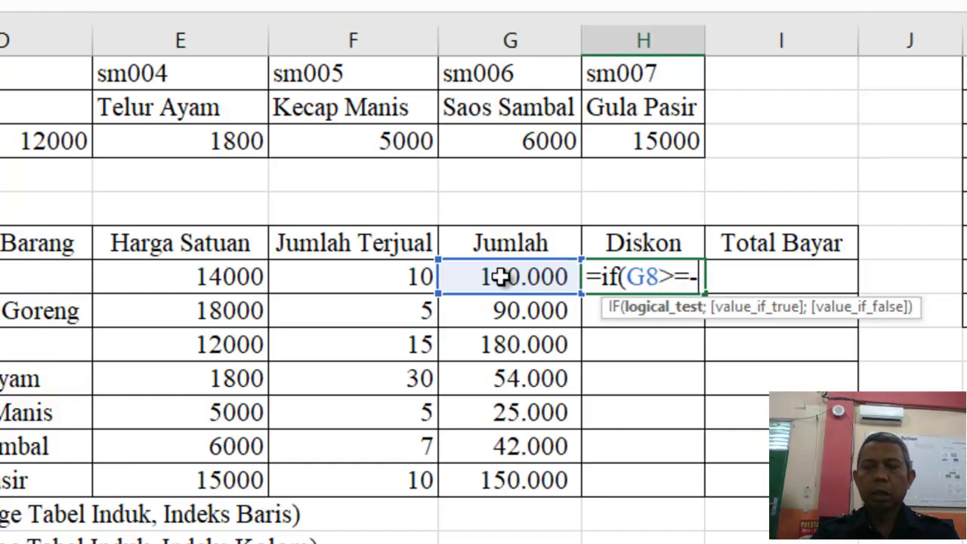
text(00)
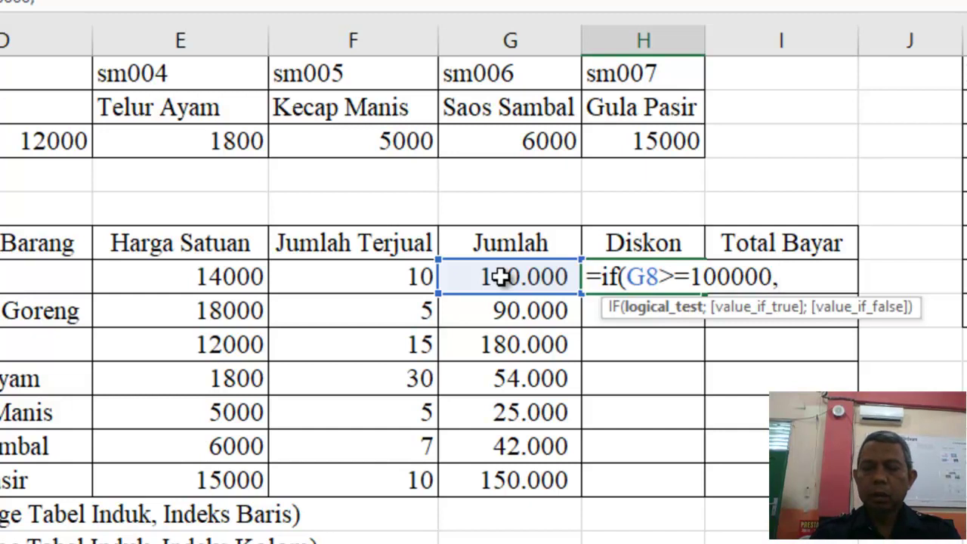
text(;)
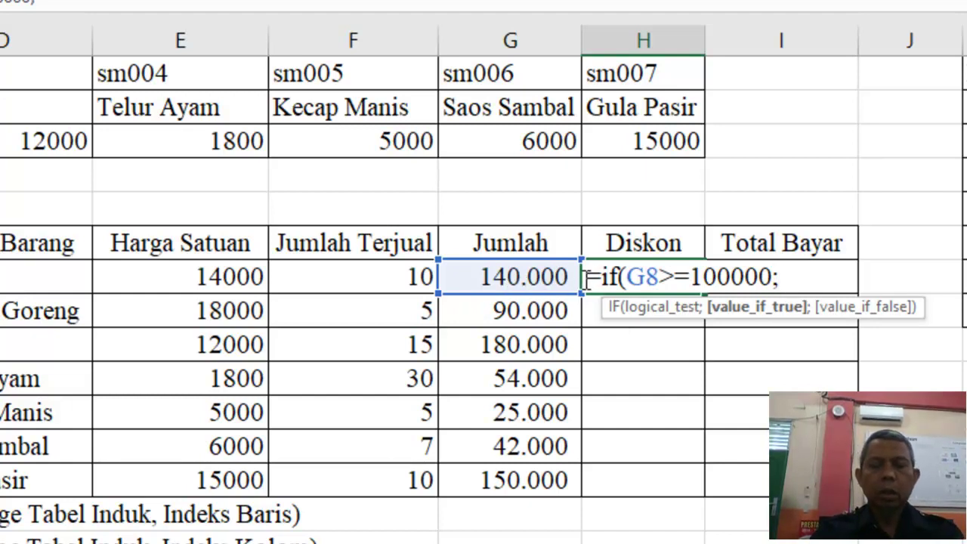
text(5%*)
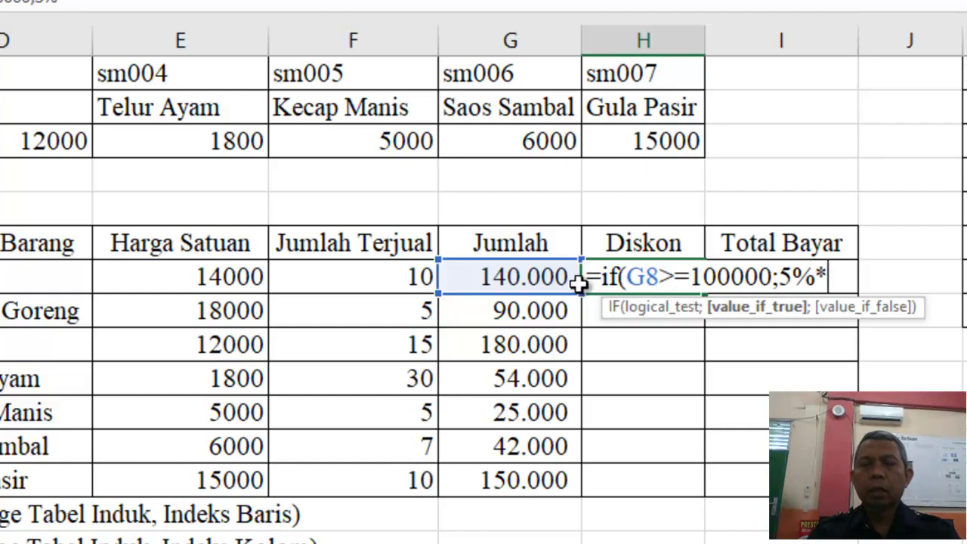
click(506, 278)
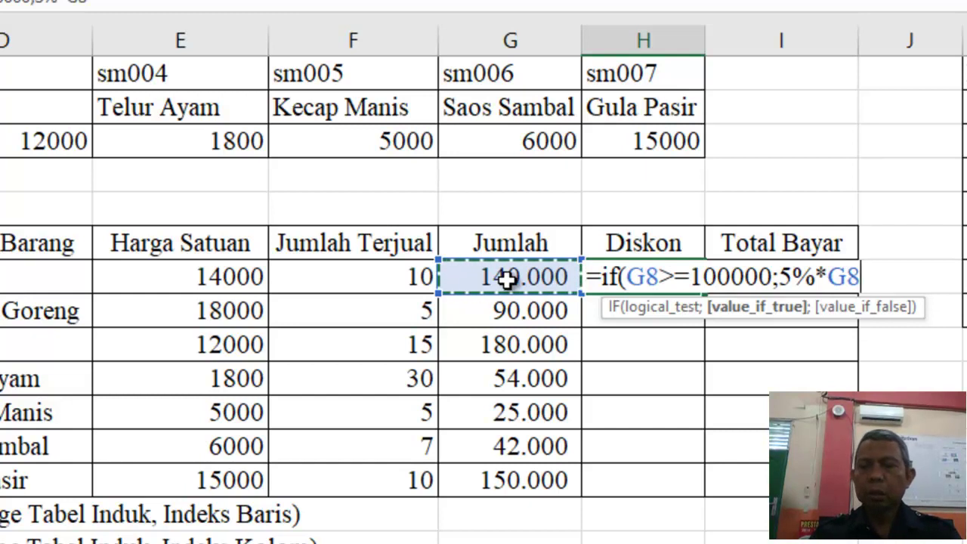
text(;0)
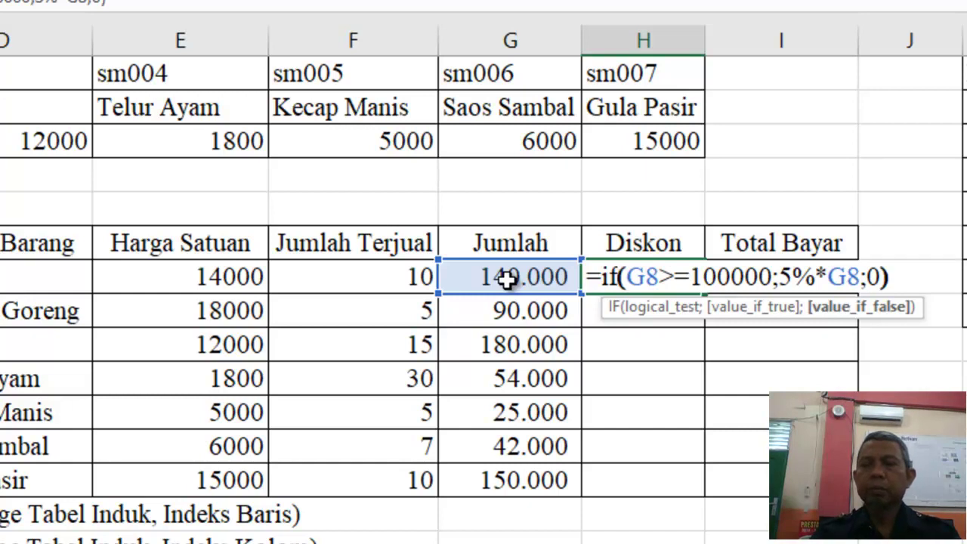
key(Return)
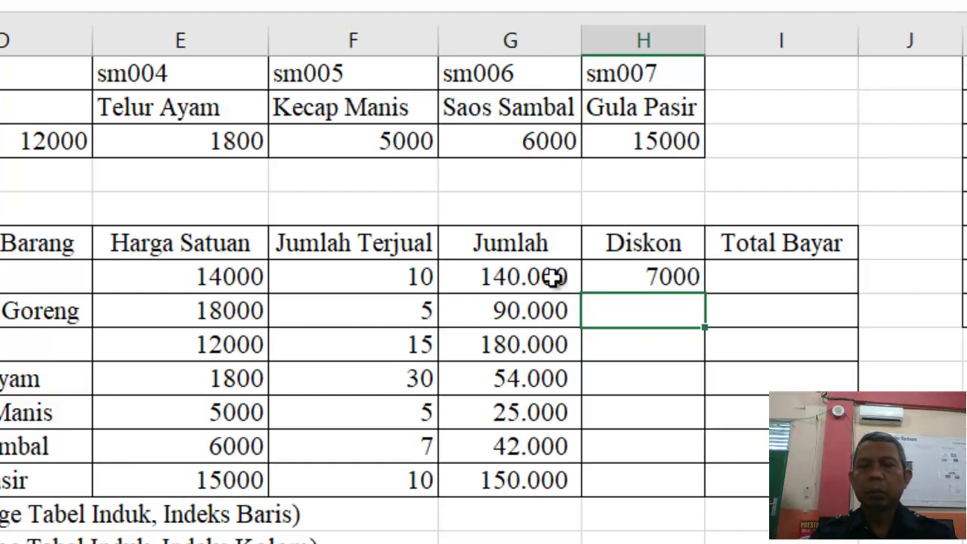
Step: Copy the H8 discount formula to H14, giving 7000, 0, 9000, 0, 0, 0 and 7500
click(622, 276)
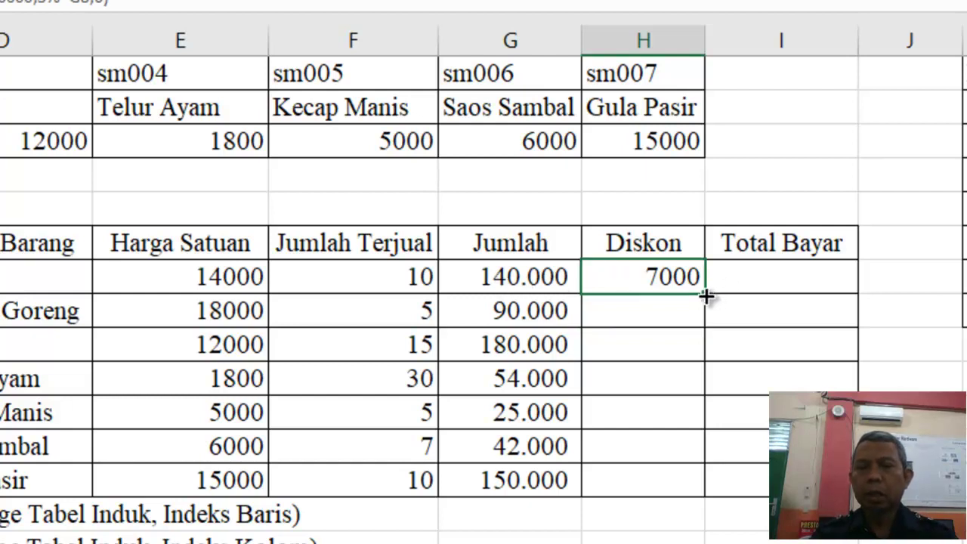
drag(706, 295, 718, 488)
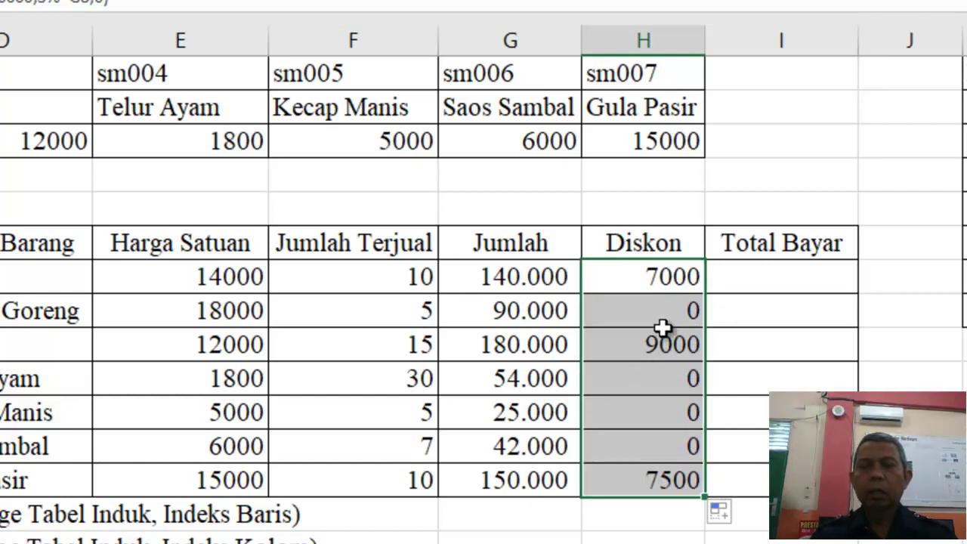
click(621, 377)
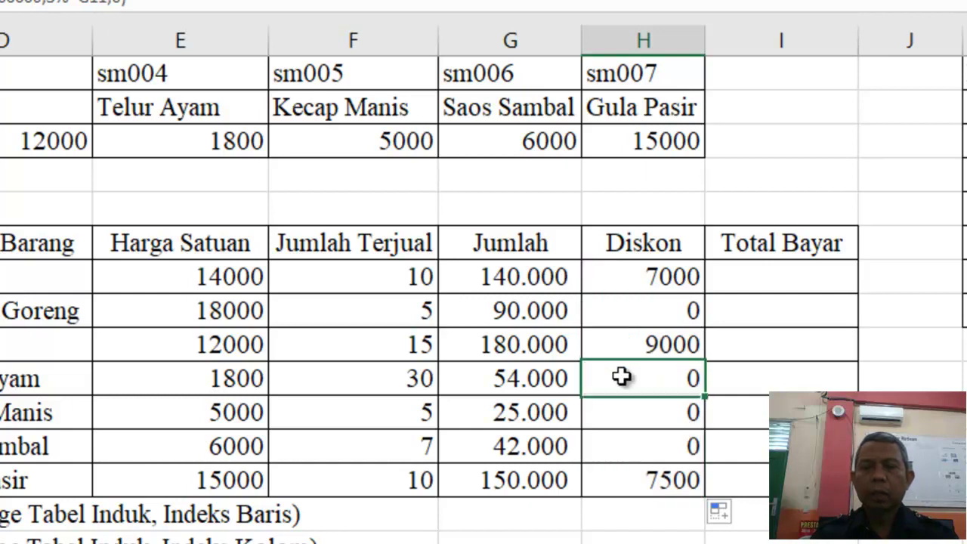
click(529, 311)
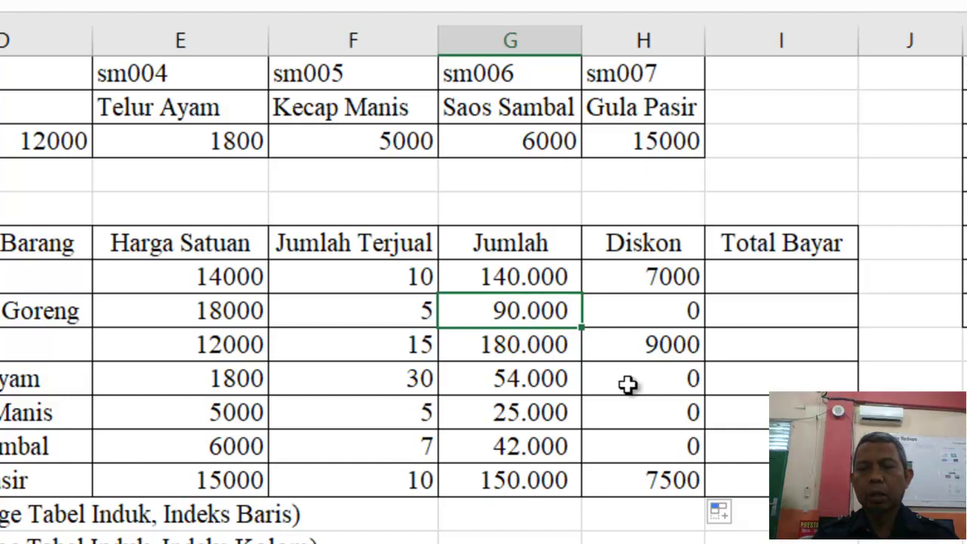
click(763, 279)
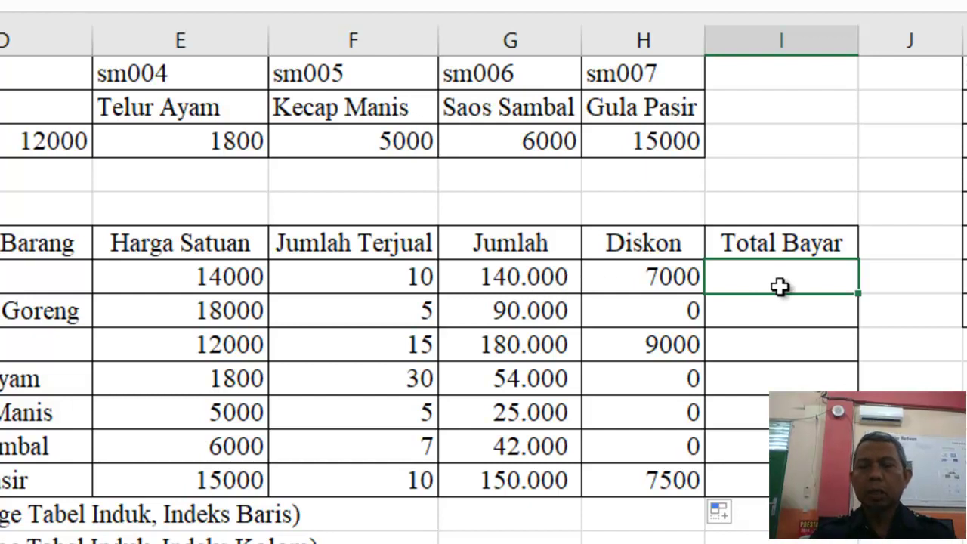
Step: Enter =G8-H8 in I8 and copy it down through I14
text(=)
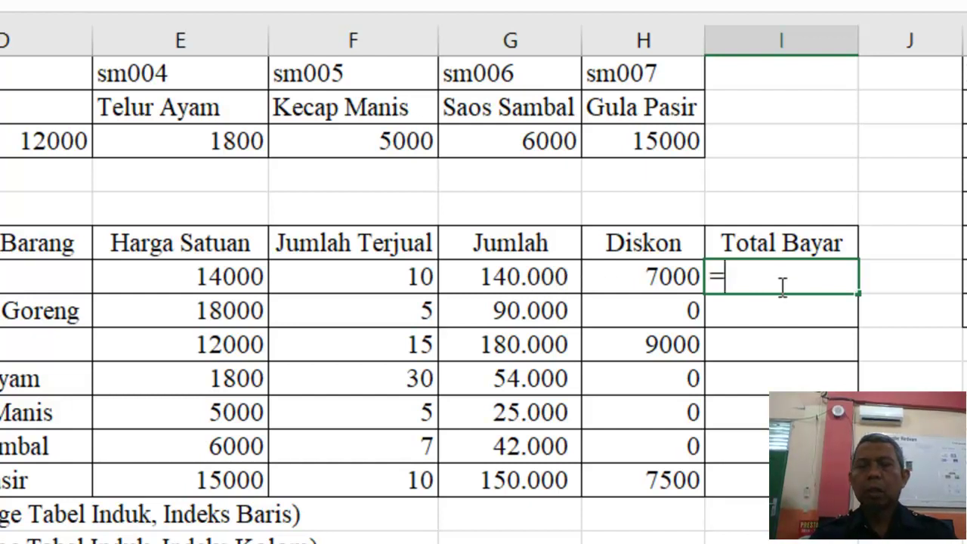
click(521, 278)
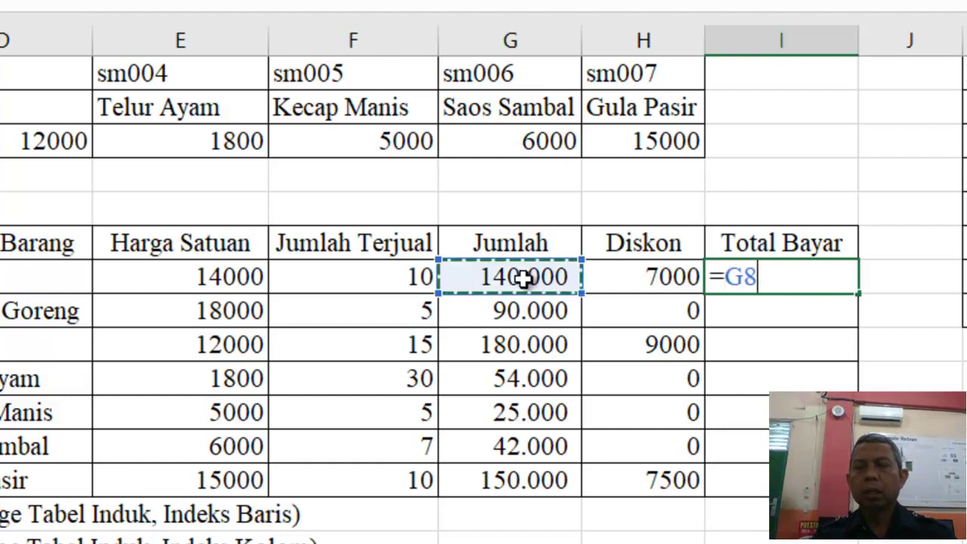
text(-)
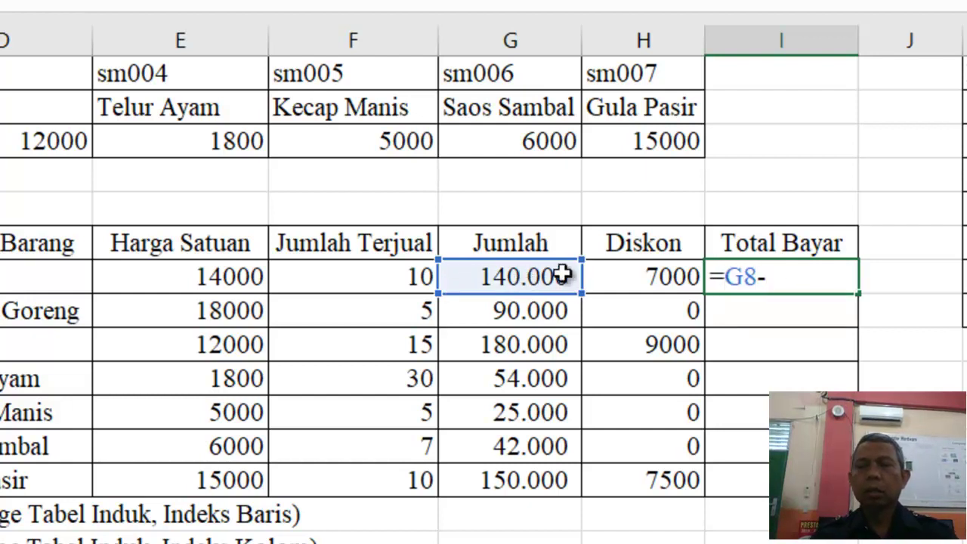
click(655, 280)
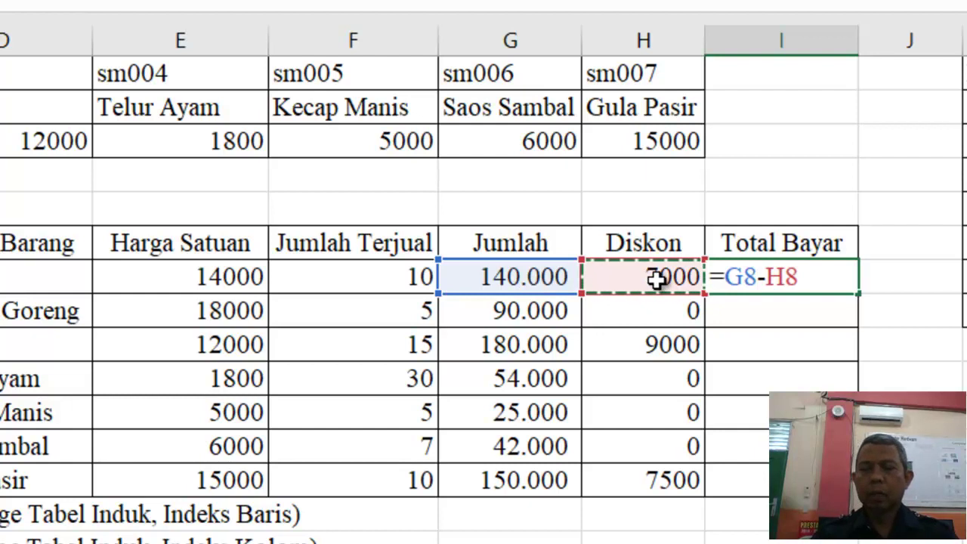
key(Return)
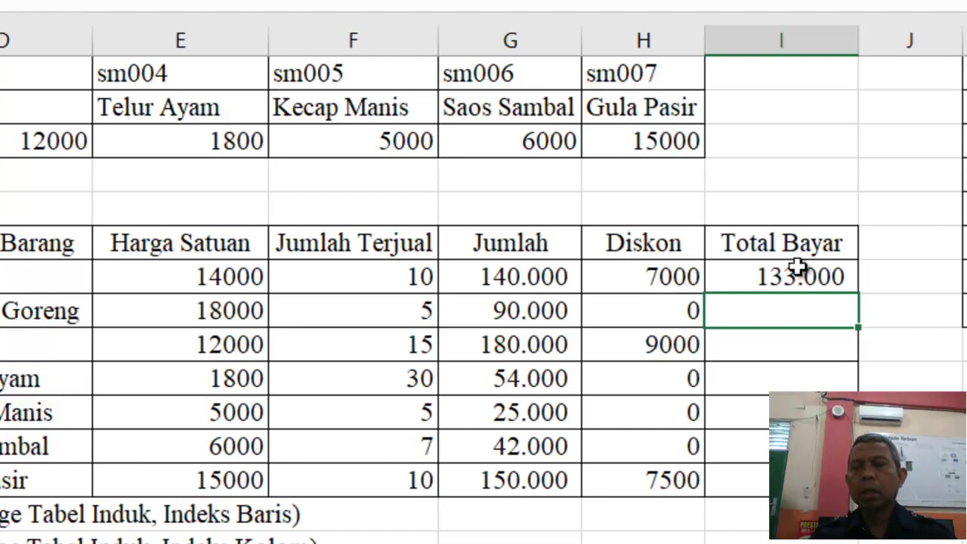
click(830, 275)
drag(859, 296, 859, 491)
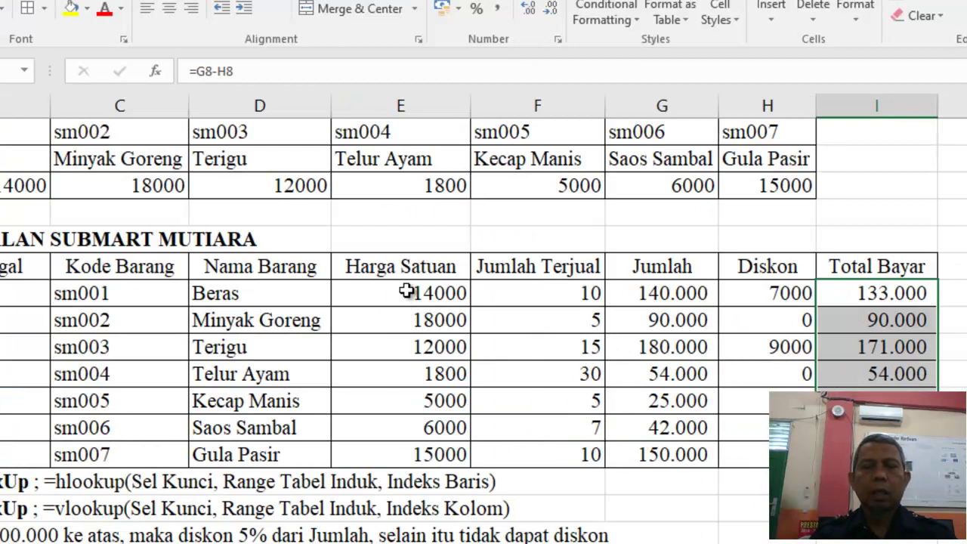
drag(407, 291, 288, 429)
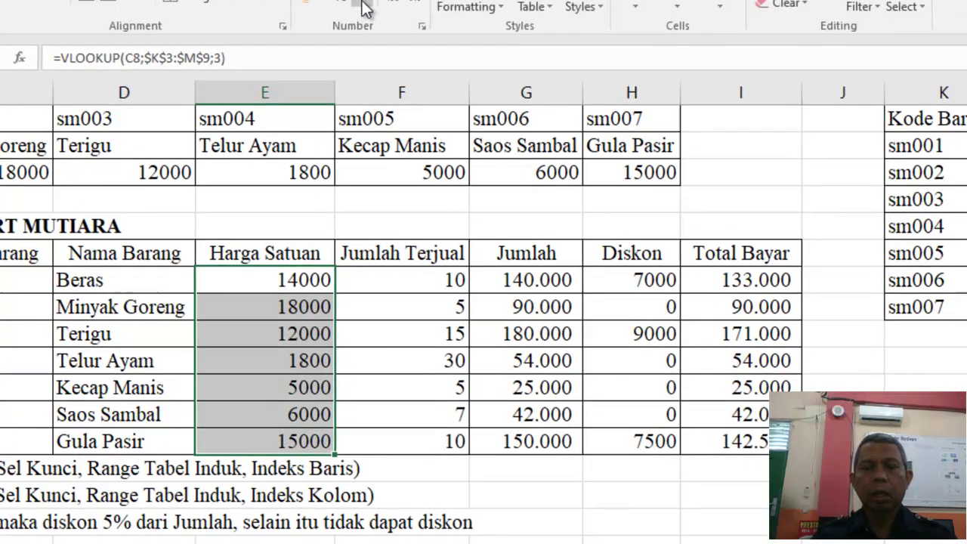
Step: Apply Comma Style to E8:E14 so prices show 14.000 through 15.000
click(366, 8)
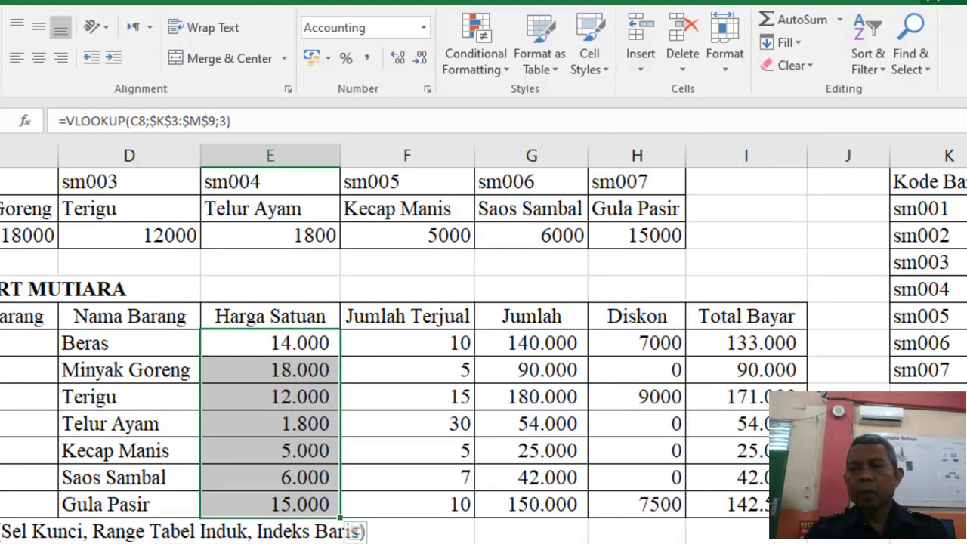
click(531, 540)
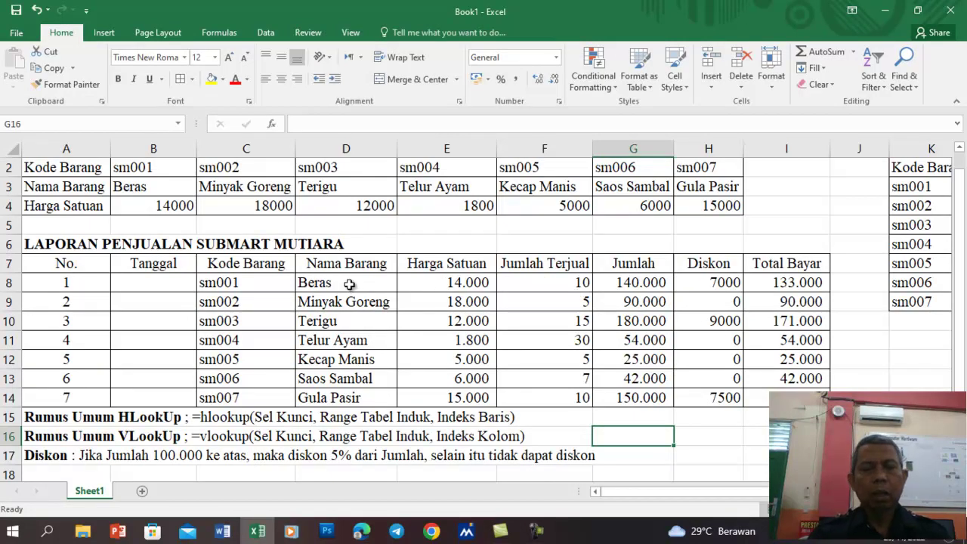
click(350, 284)
click(450, 284)
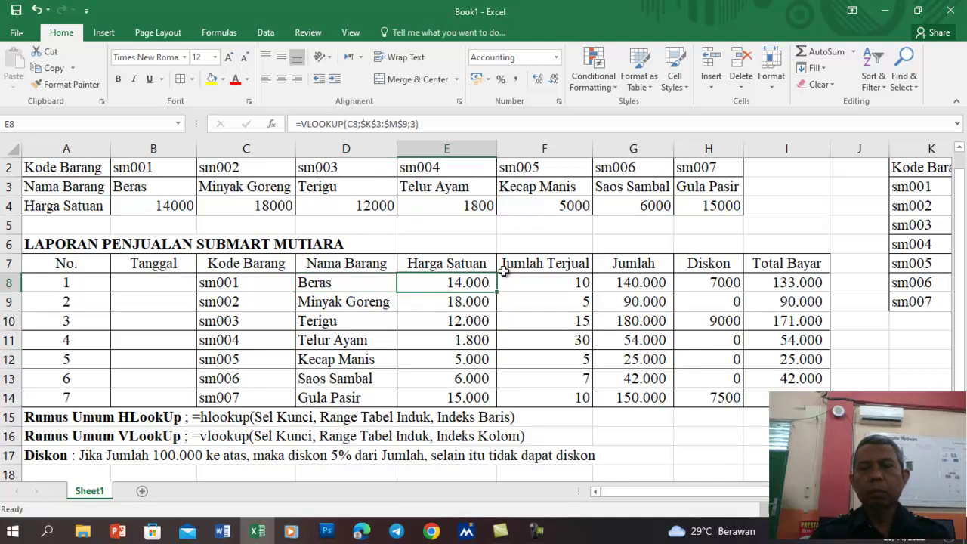
click(699, 288)
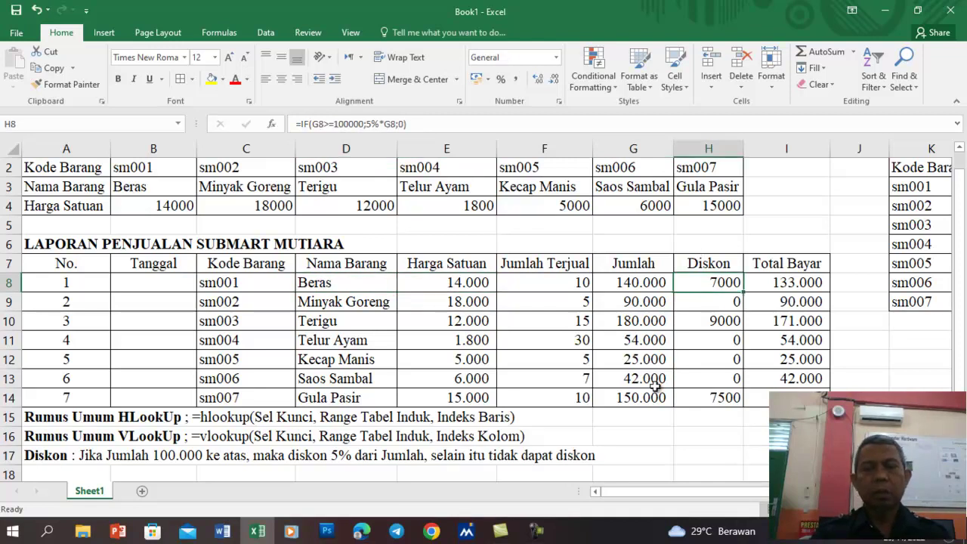
click(707, 435)
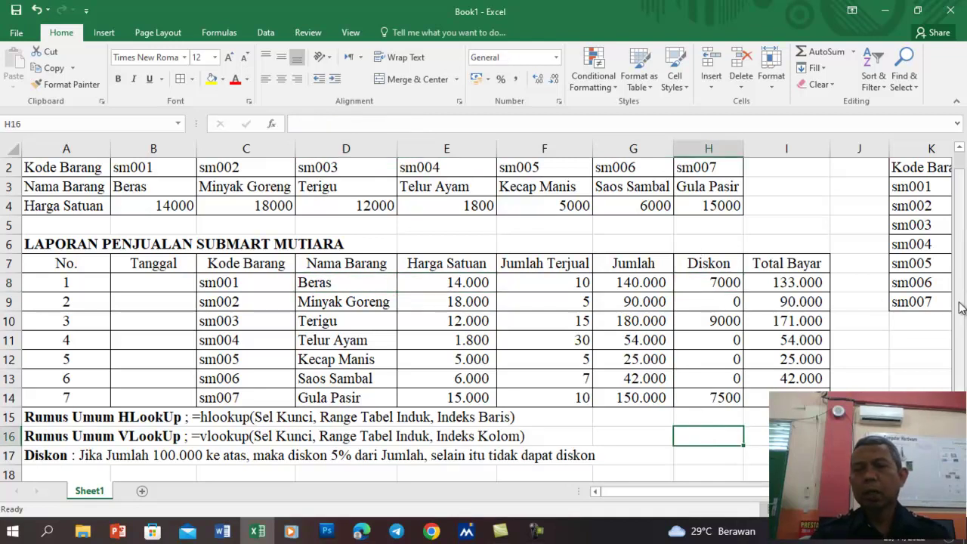
scroll(961, 306, up, 1)
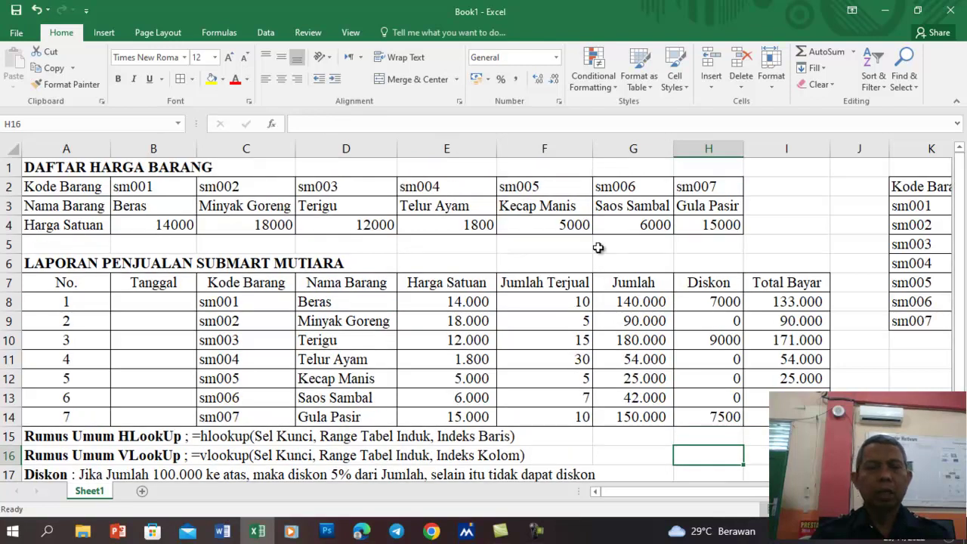